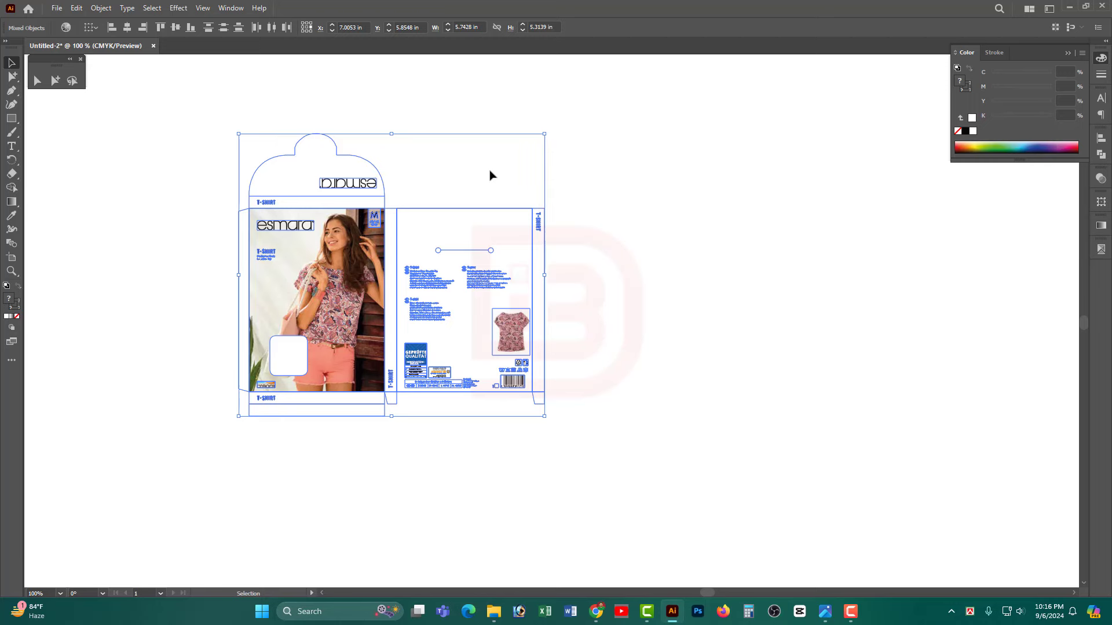
Zoom the dieline to 200% and select the small T-shirt product photo
{"action": "left_click", "coordinate": [472, 174]}
{"action": "key", "text": "z"}
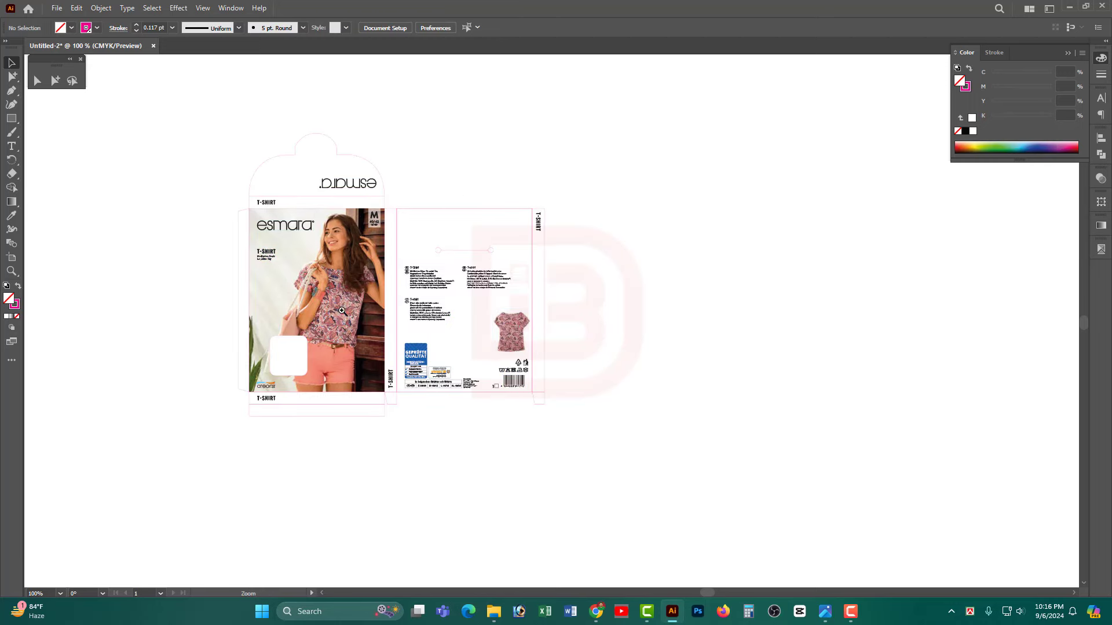
{"action": "left_click", "coordinate": [388, 292]}
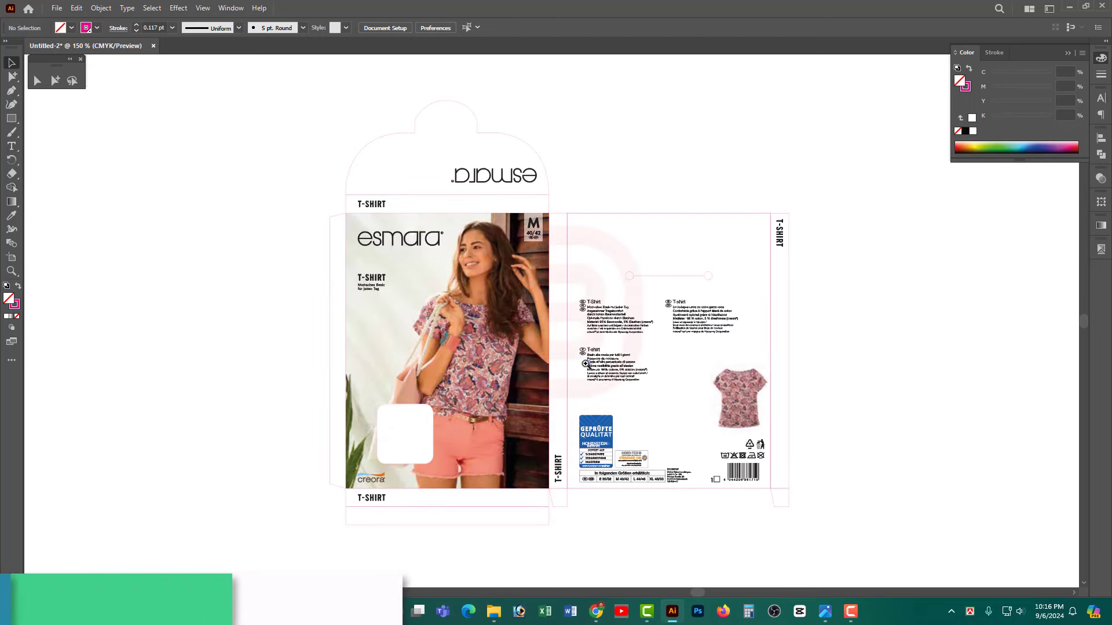
{"action": "left_click", "coordinate": [585, 364]}
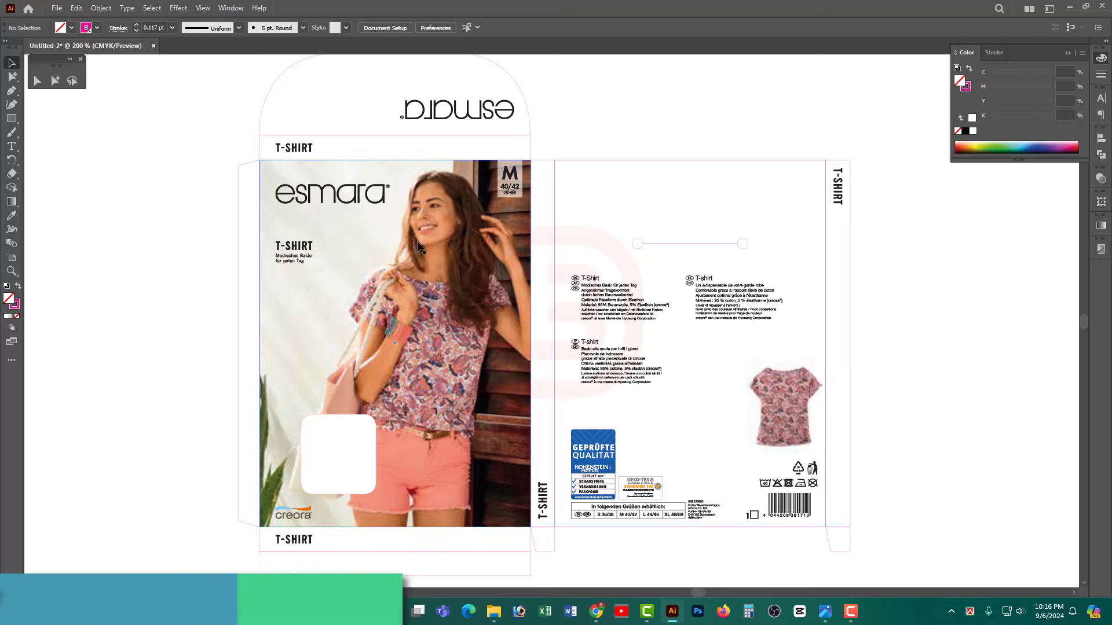
{"action": "left_click", "coordinate": [758, 408]}
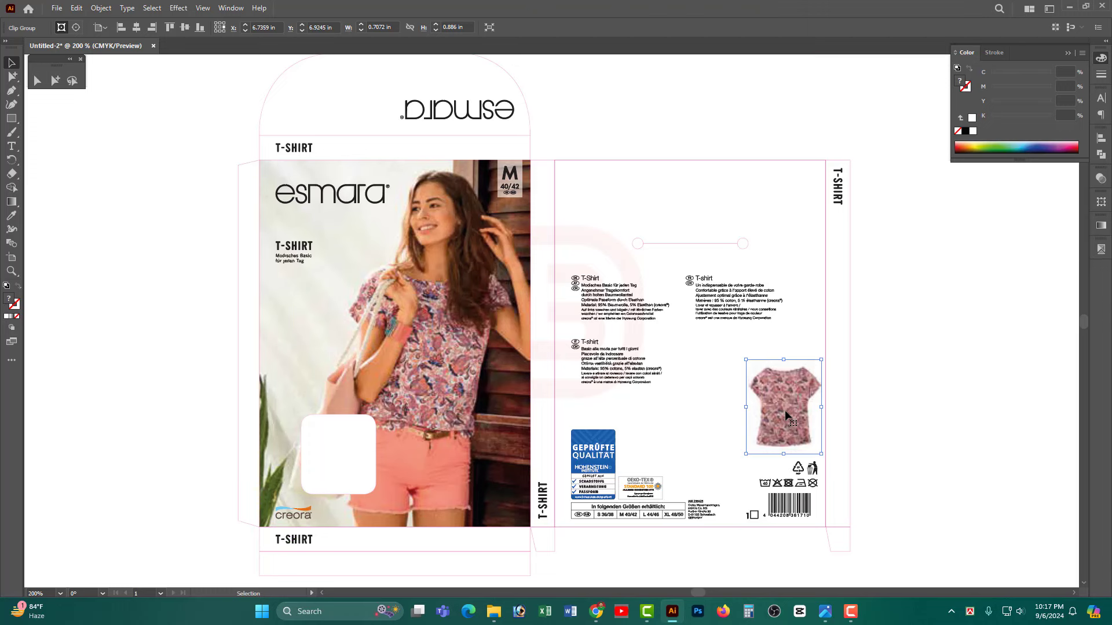
{"action": "left_click", "coordinate": [788, 397]}
{"action": "scroll", "coordinate": [700, 248], "scroll_direction": "up", "scroll_amount": 6}
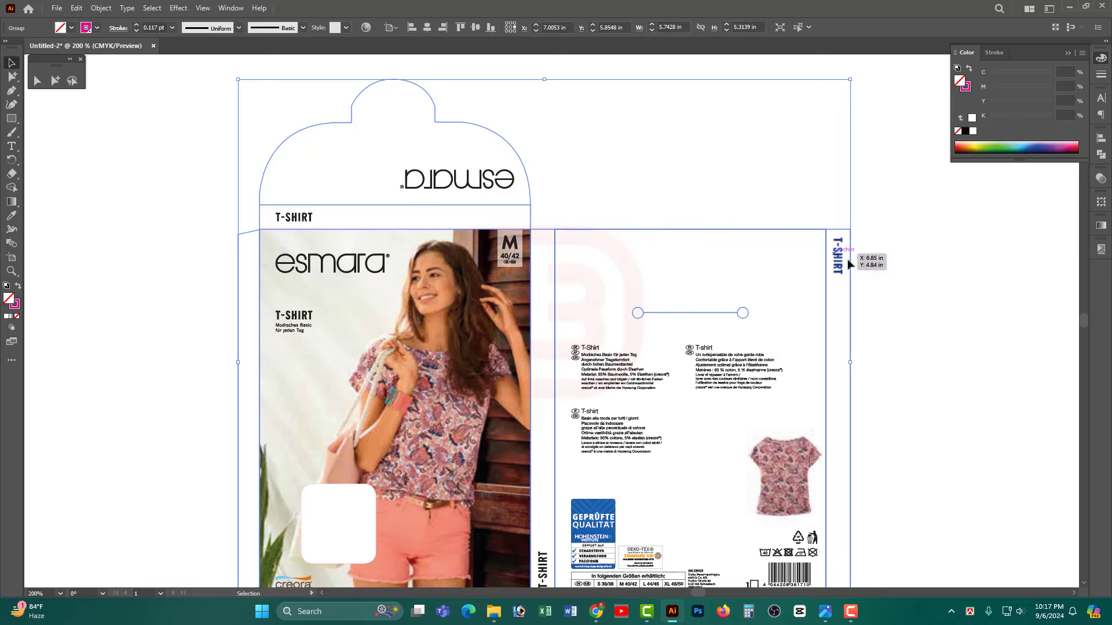
{"action": "scroll", "coordinate": [599, 284], "scroll_direction": "down", "scroll_amount": 5}
{"action": "scroll", "coordinate": [599, 284], "scroll_direction": "down", "scroll_amount": 1}
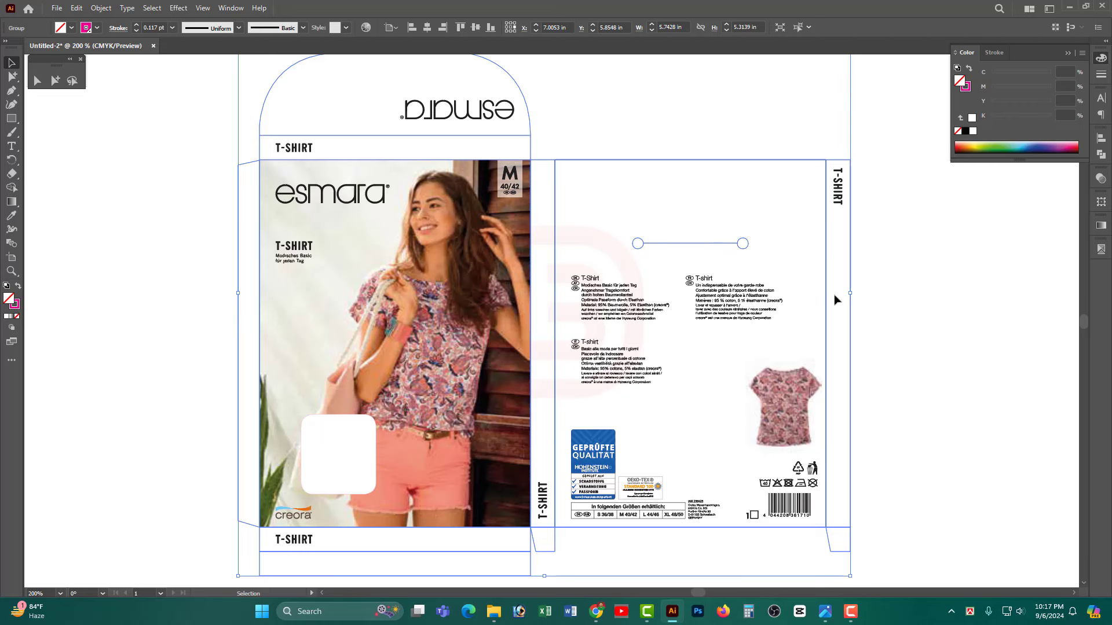
{"action": "scroll", "coordinate": [875, 314], "scroll_direction": "up", "scroll_amount": 1}
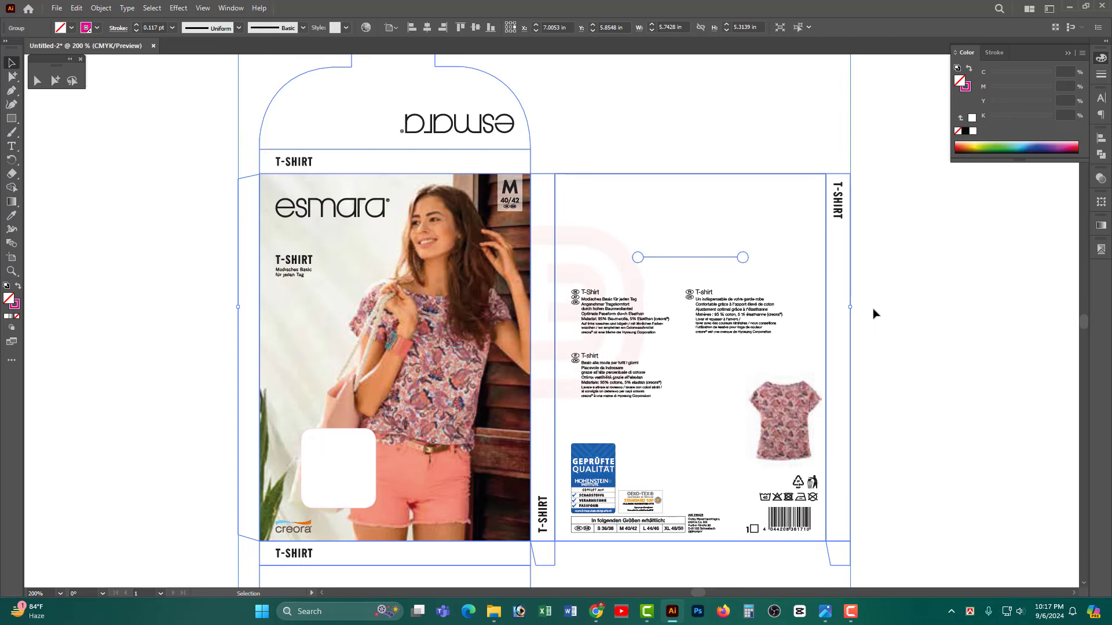
{"action": "scroll", "coordinate": [874, 312], "scroll_direction": "up", "scroll_amount": 2}
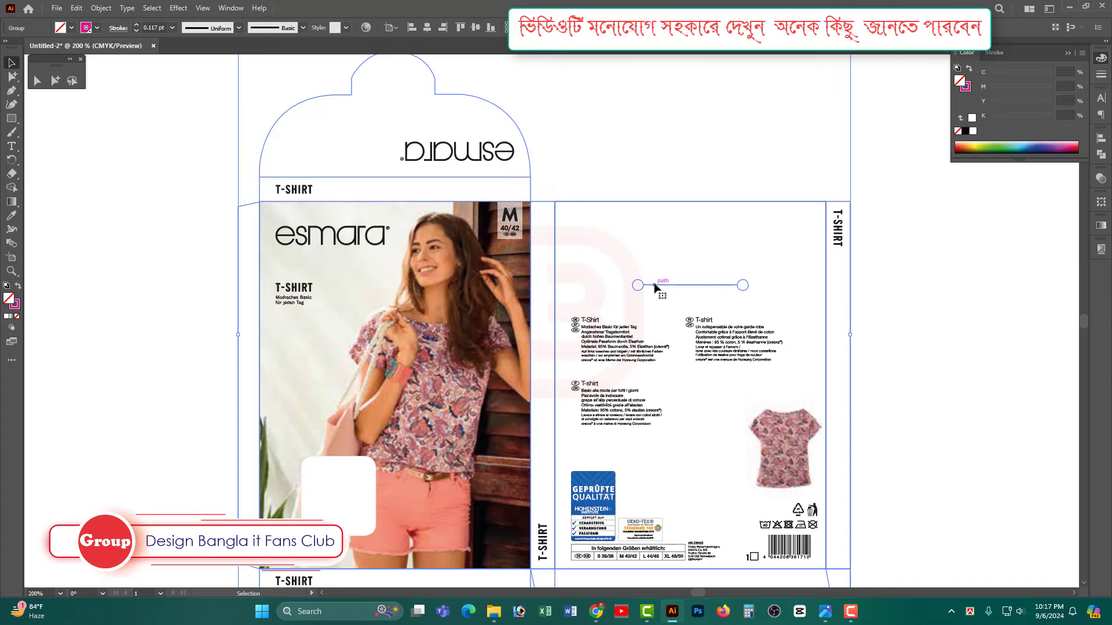
Duplicate the dieline group at 100% zoom and move the copy farther right
{"action": "key", "text": "ctrl+1"}
{"action": "left_click_drag", "start_coordinate": [661, 314], "coordinate": [544, 295]}
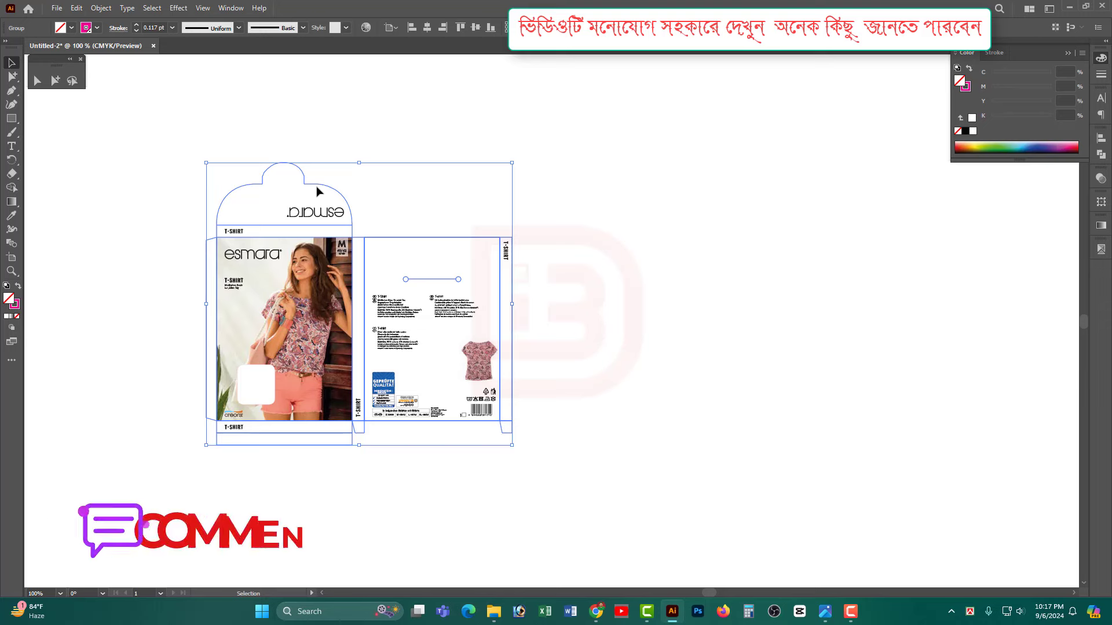
{"action": "left_click_drag", "start_coordinate": [318, 179], "coordinate": [696, 207]}
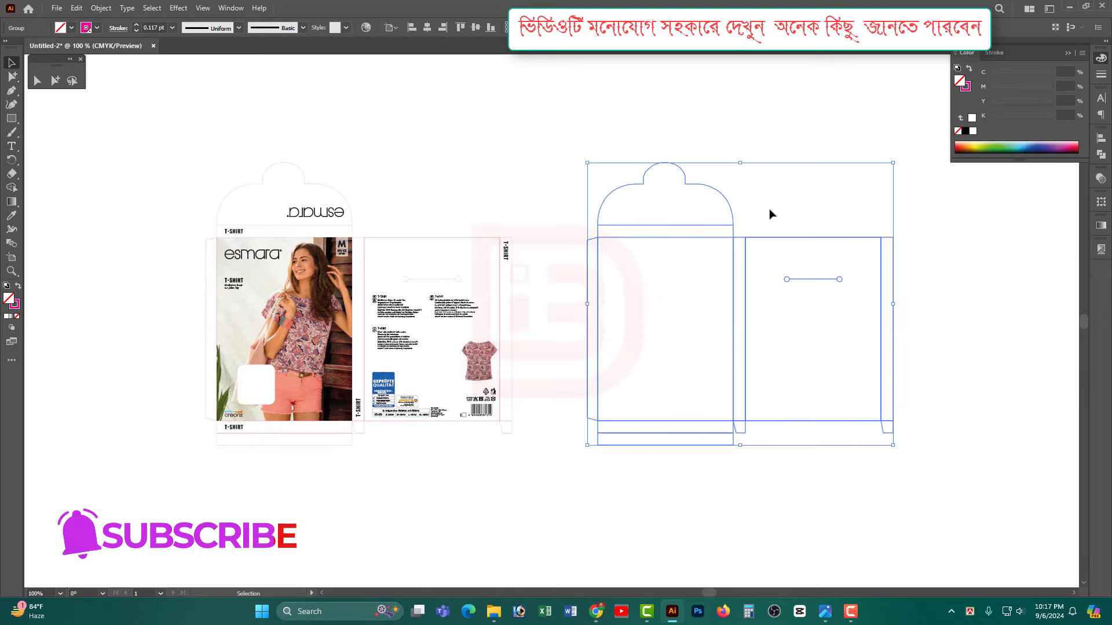
{"action": "left_click_drag", "start_coordinate": [731, 293], "coordinate": [556, 259]}
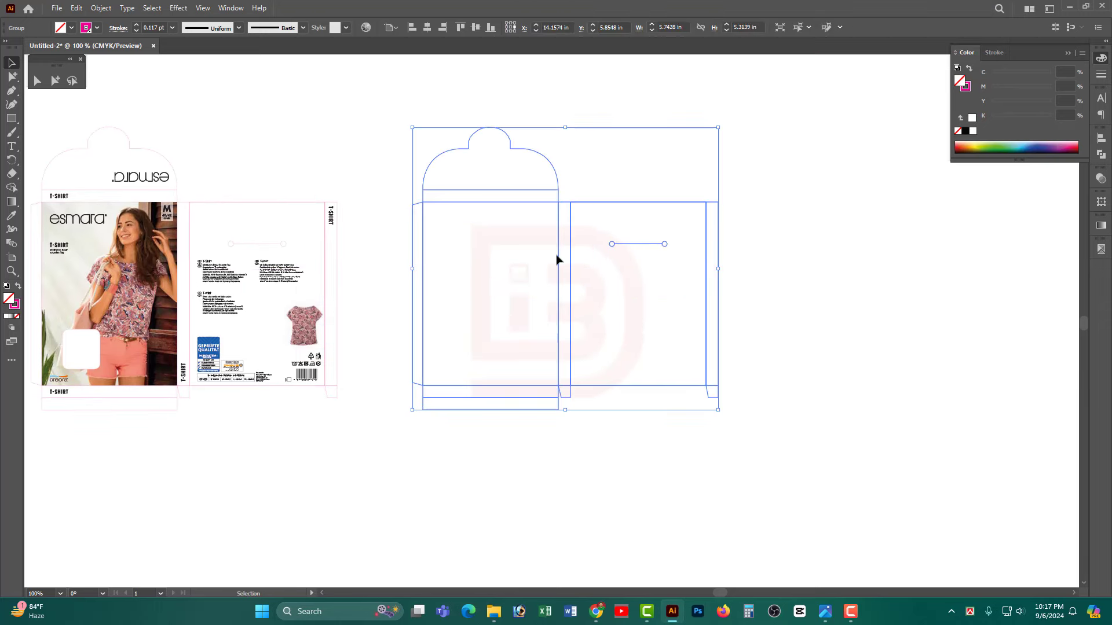
{"action": "left_click", "coordinate": [580, 251]}
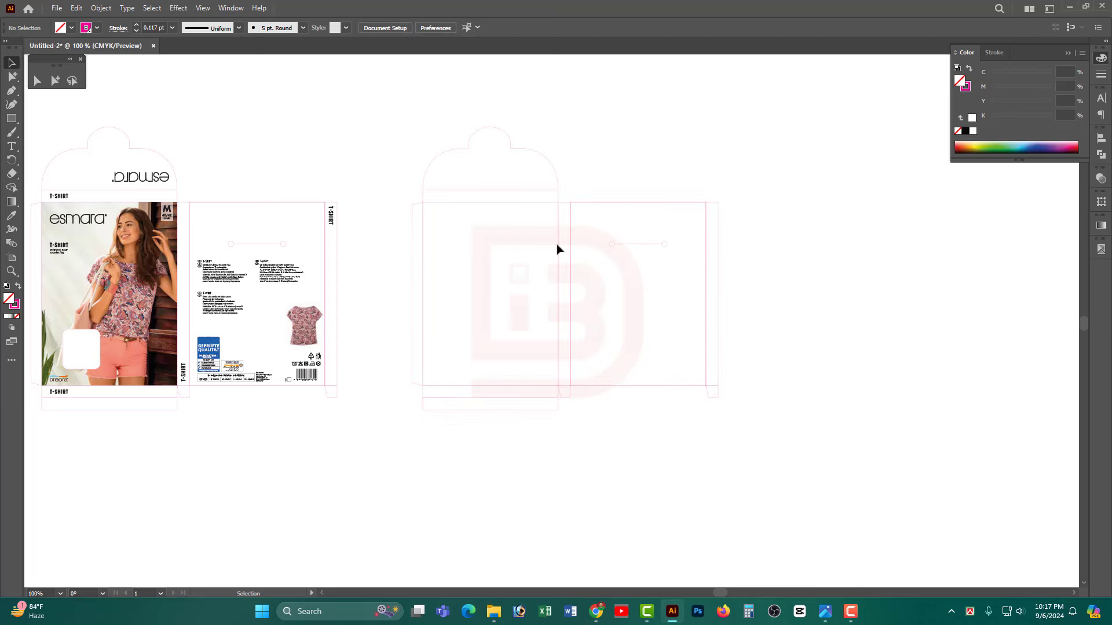
{"action": "left_click", "coordinate": [571, 206]}
{"action": "left_click_drag", "start_coordinate": [560, 206], "coordinate": [873, 232]}
{"action": "left_click", "coordinate": [604, 88]}
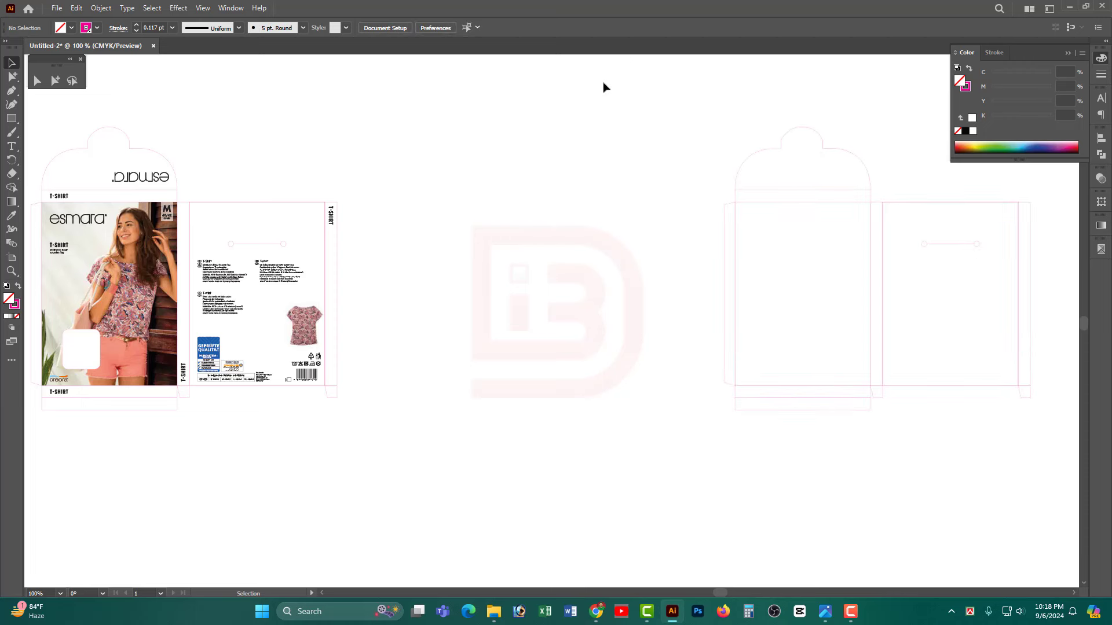
Show rulers with their units set to millimetres
{"action": "key", "text": "ctrl"}
{"action": "key", "text": "ctrl+r"}
{"action": "right_click", "coordinate": [618, 59]}
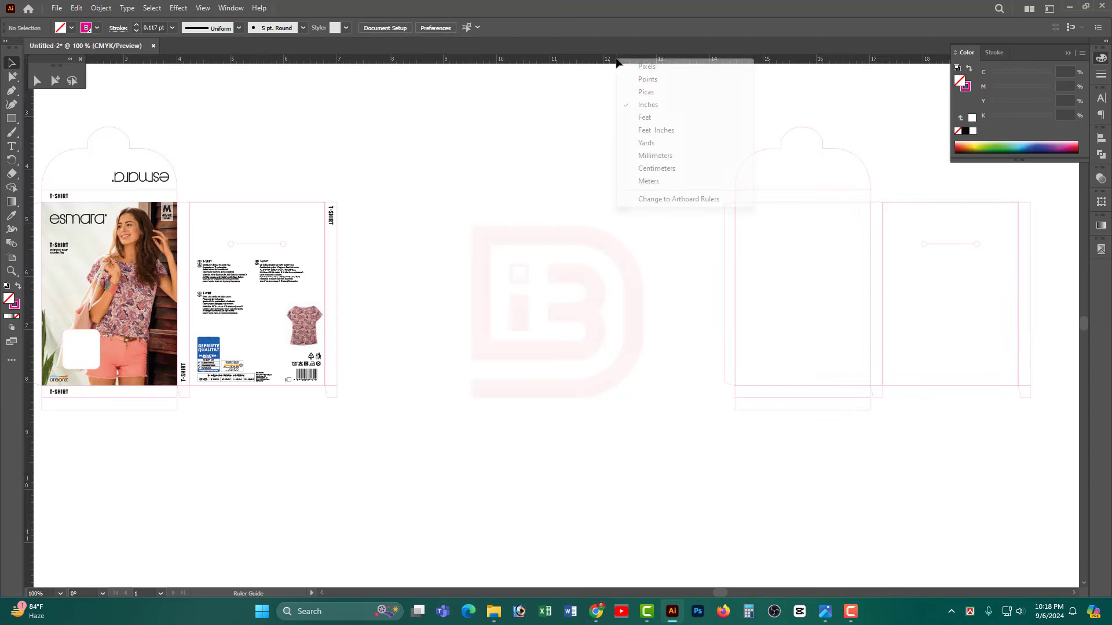
{"action": "left_click", "coordinate": [654, 155]}
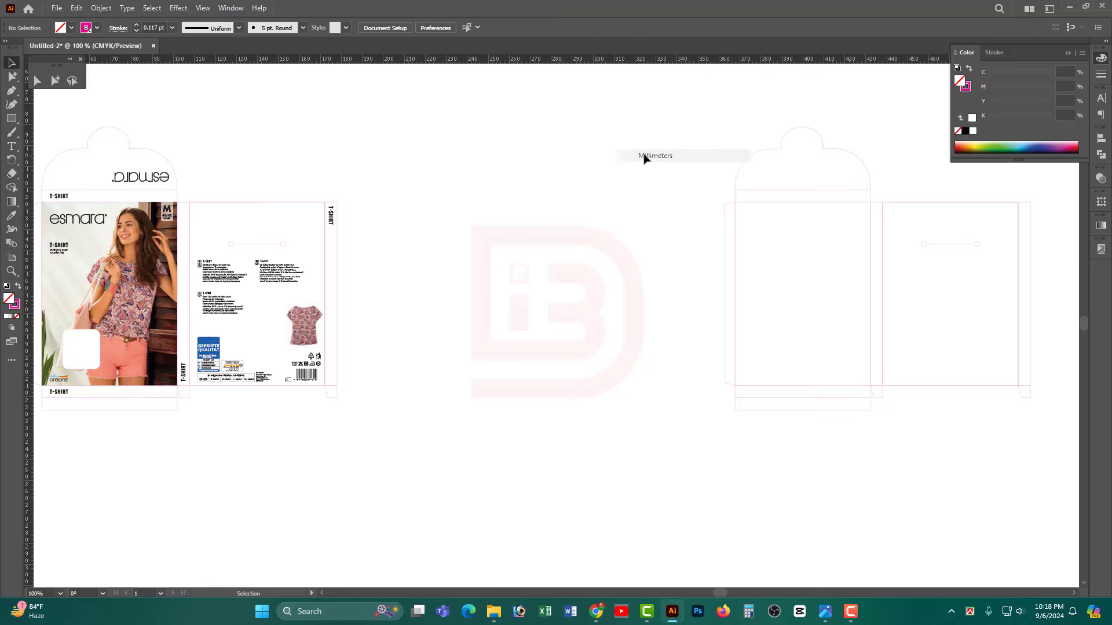
Select the copy's front panel rectangle and view its 64.6 × 87.5 mm size in Transform
{"action": "left_click", "coordinate": [56, 83]}
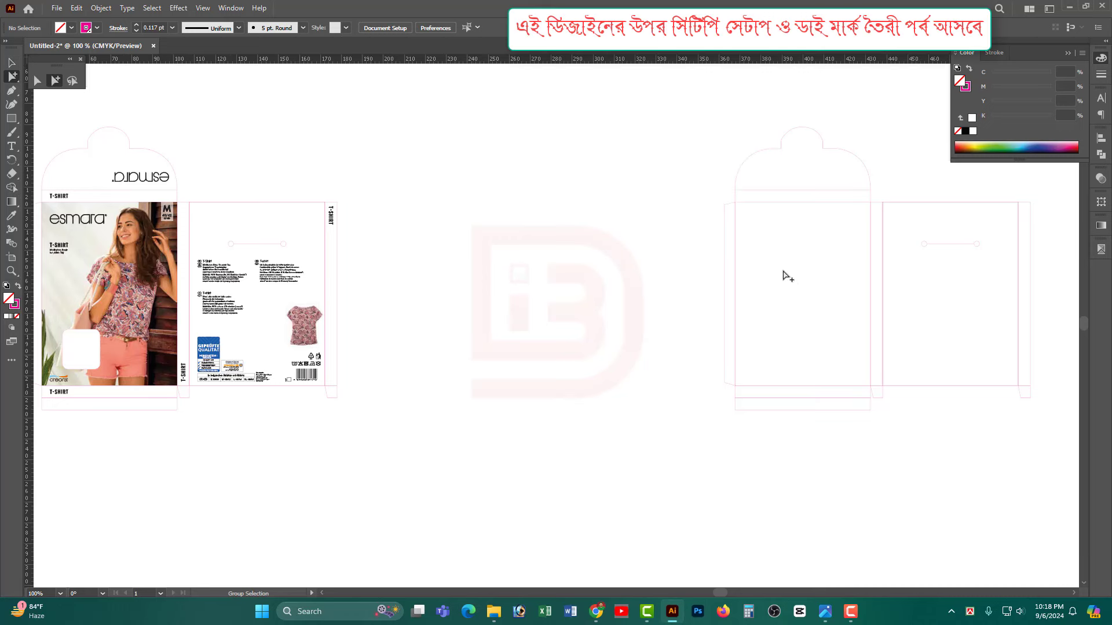
{"action": "left_click", "coordinate": [756, 202]}
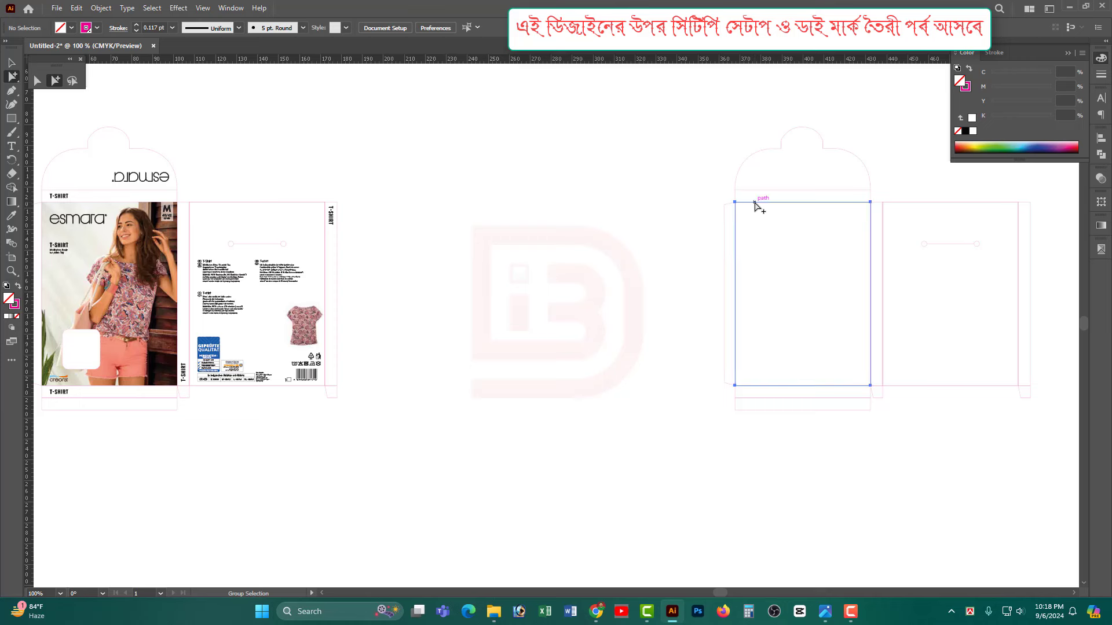
{"action": "left_click", "coordinate": [1102, 202]}
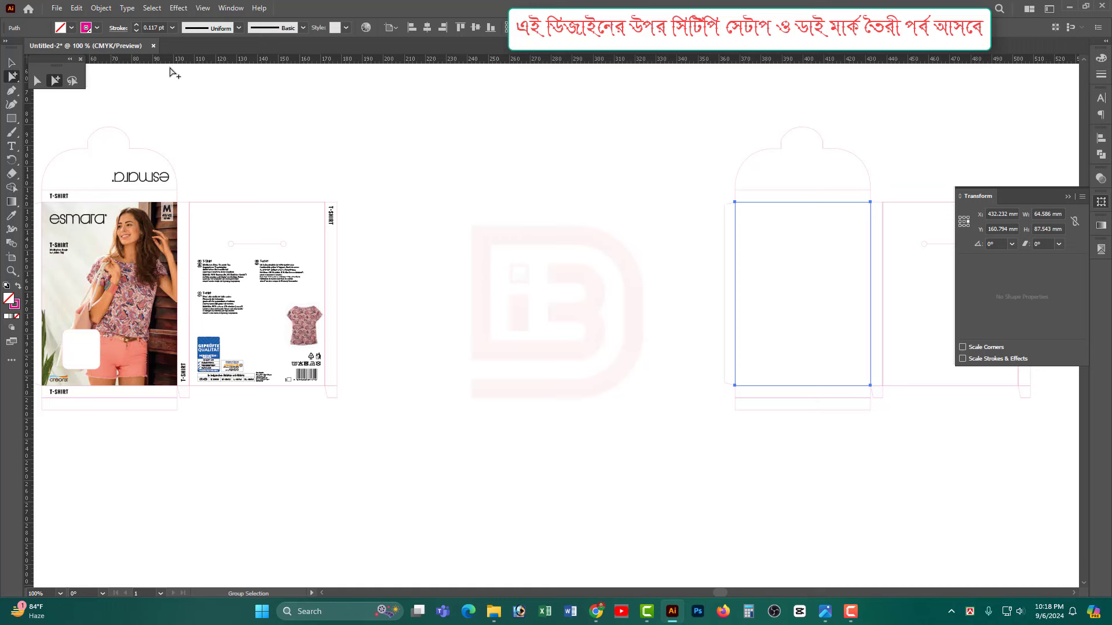
Draw an exact 64.58 × 87.54 mm rectangle and select it
{"action": "left_click", "coordinate": [11, 118]}
{"action": "left_click", "coordinate": [445, 252]}
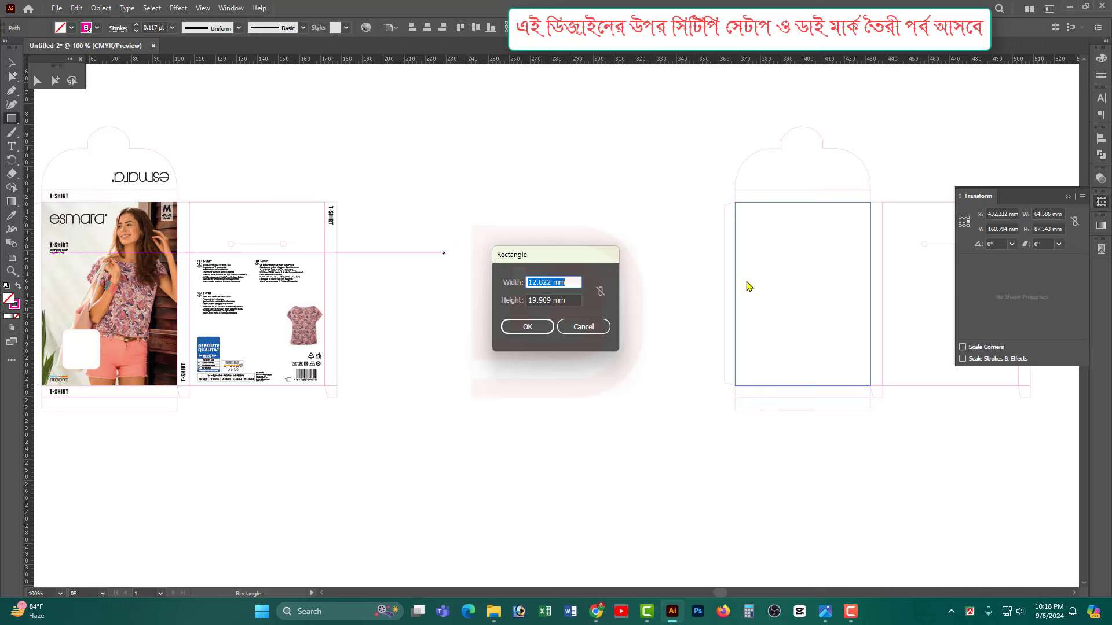
{"action": "type", "text": "64.58"}
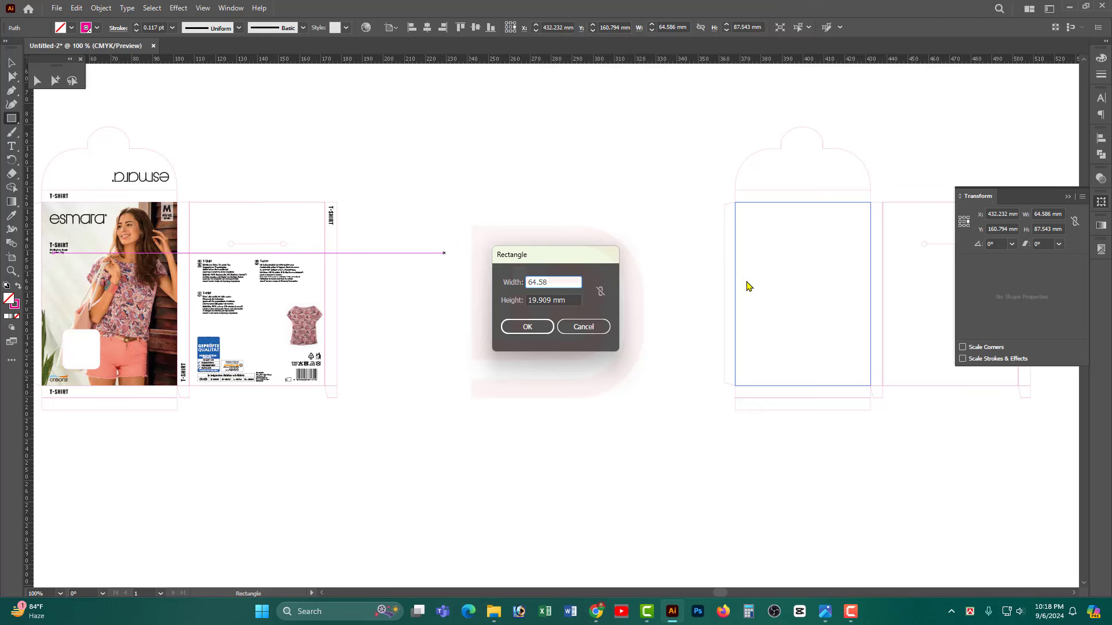
{"action": "key", "text": "Tab"}
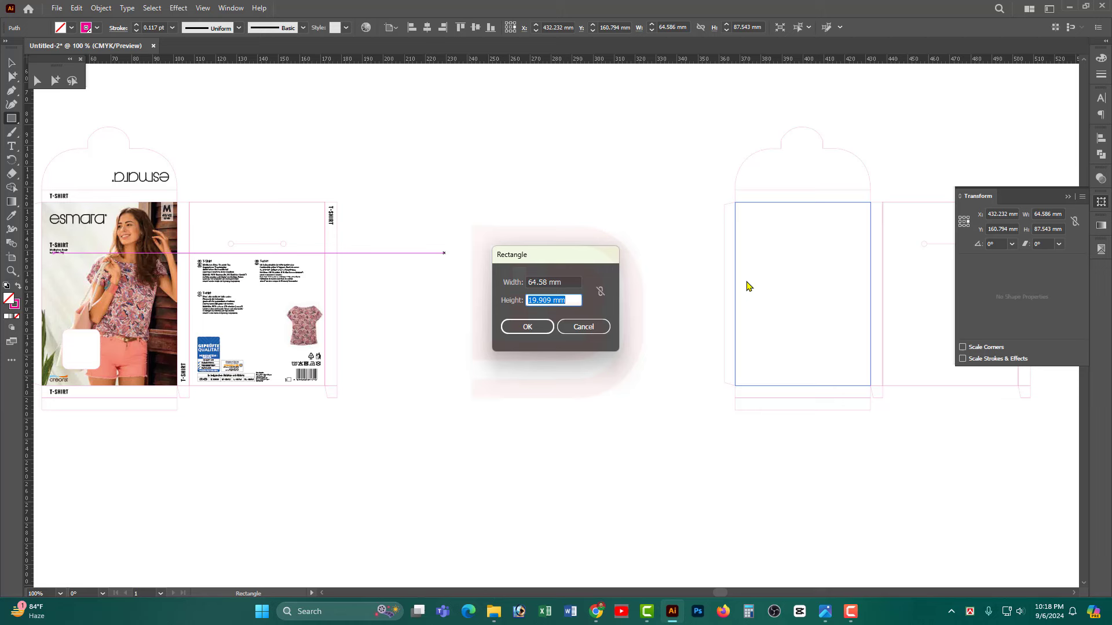
{"action": "type", "text": "87.54"}
{"action": "key", "text": "Return"}
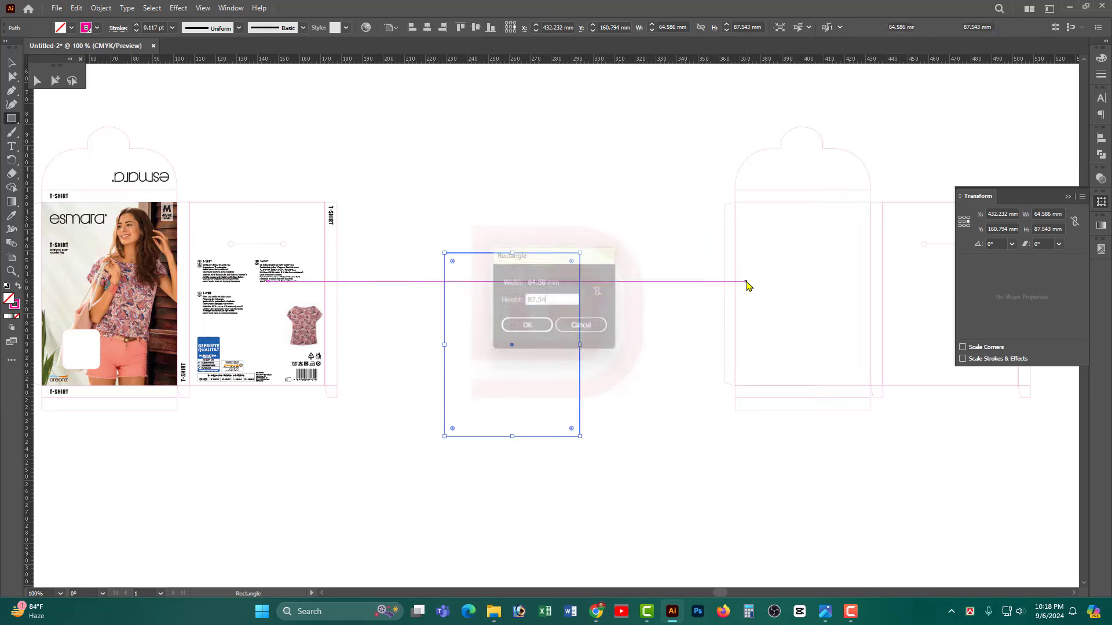
{"action": "left_click", "coordinate": [60, 83]}
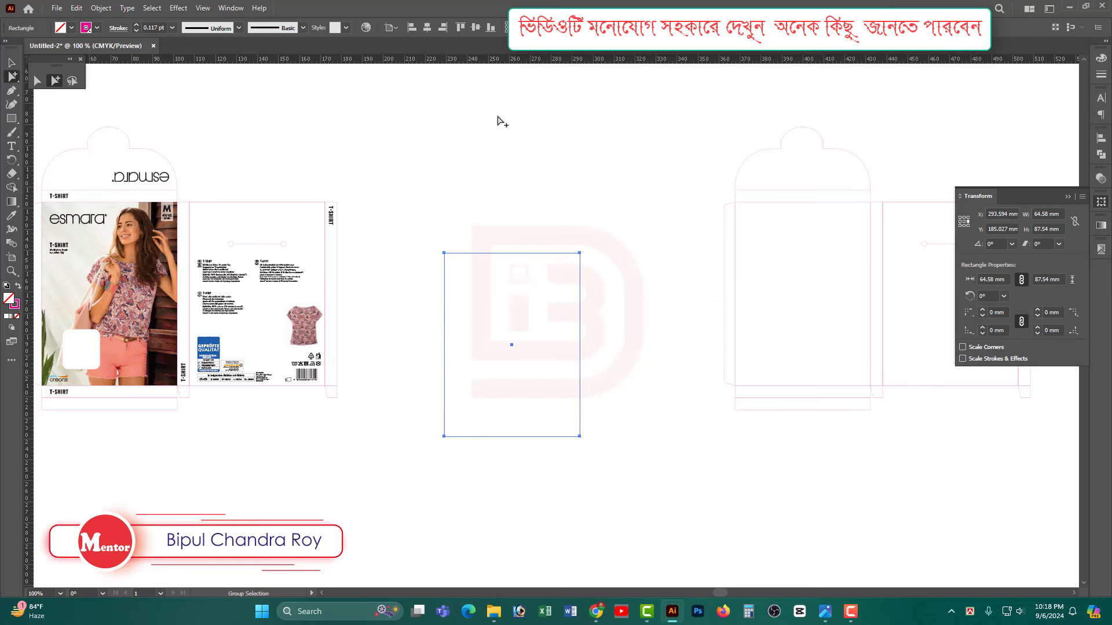
{"action": "left_click", "coordinate": [492, 261]}
Move the new rectangle into the empty space beside the original dieline artwork
{"action": "mouse_move", "coordinate": [444, 340]}
{"action": "left_mouse_down"}
{"action": "mouse_move", "coordinate": [429, 307]}
{"action": "mouse_move", "coordinate": [567, 301]}
{"action": "left_mouse_up"}
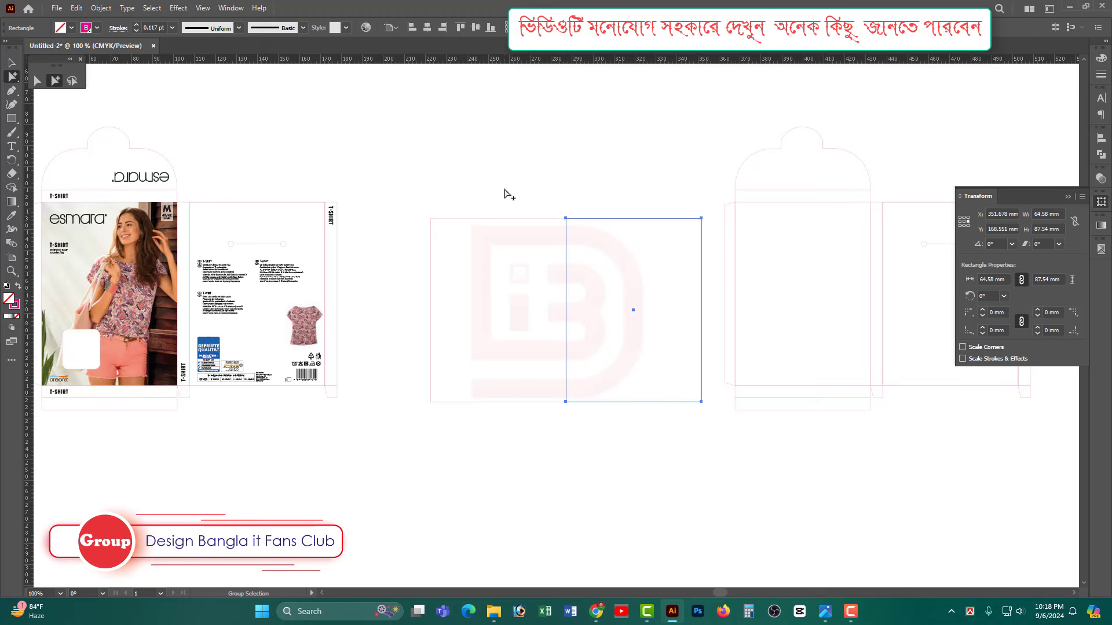
{"action": "scroll", "coordinate": [400, 290], "scroll_direction": "left", "scroll_amount": 3}
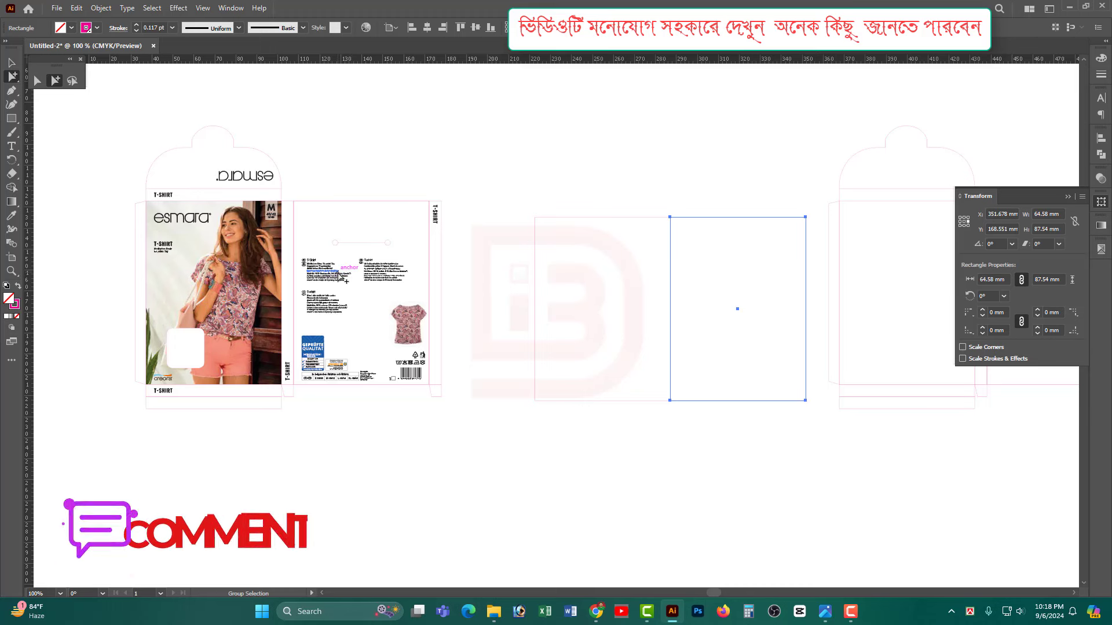
{"action": "left_click_drag", "start_coordinate": [108, 131], "coordinate": [499, 422]}
{"action": "left_click", "coordinate": [451, 441]}
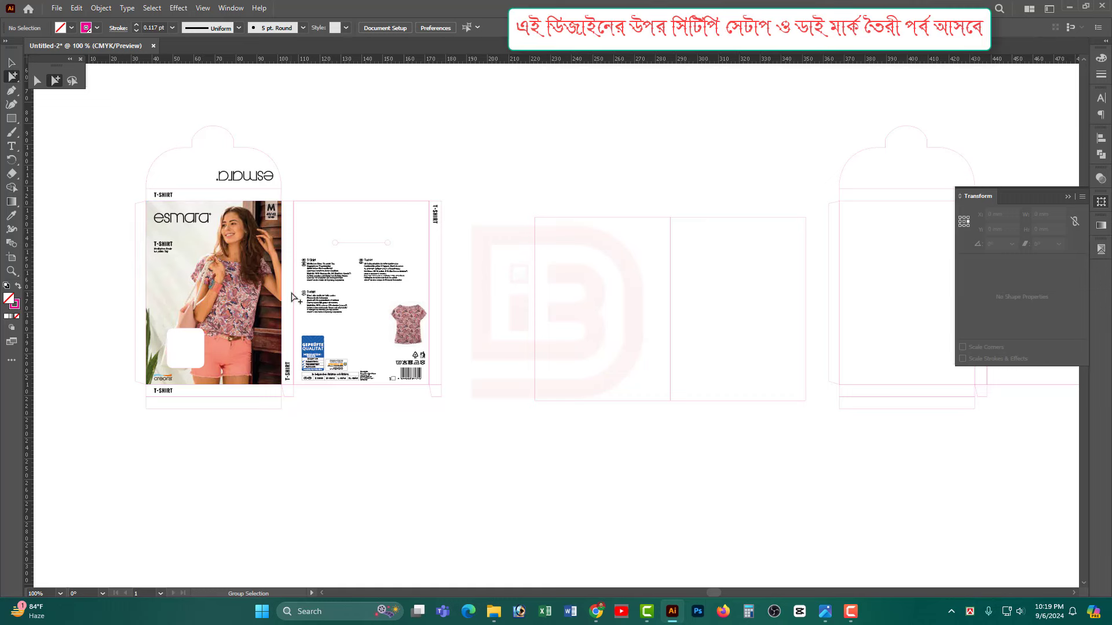
Narrow the right rectangle to a 5.8 mm strip anchored at its left edge
{"action": "scroll", "coordinate": [588, 334], "scroll_direction": "right", "scroll_amount": 5}
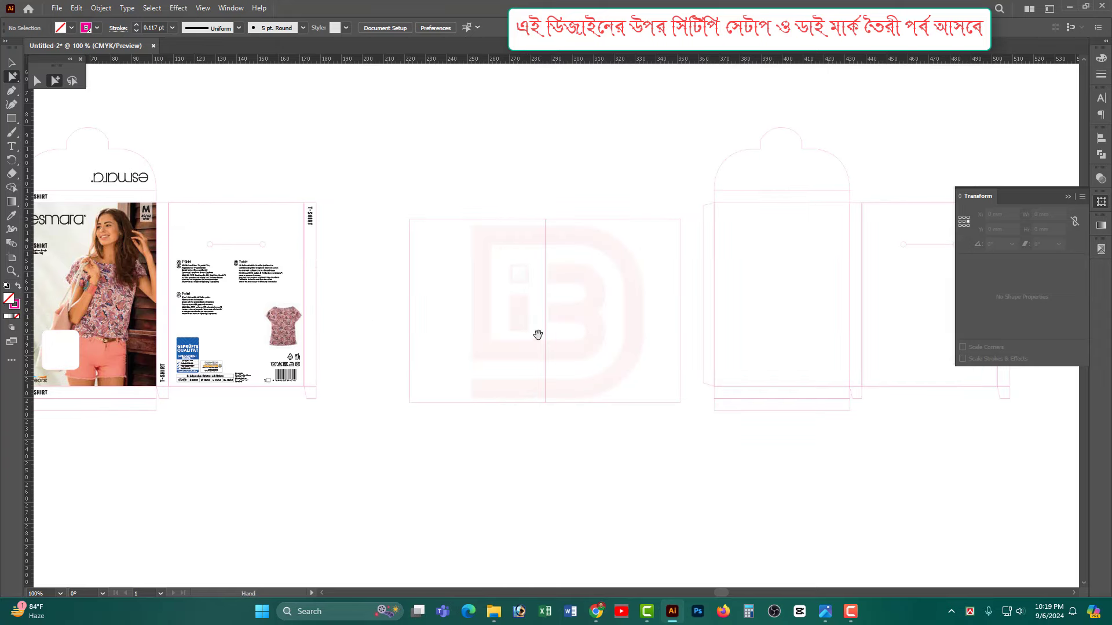
{"action": "left_click_drag", "start_coordinate": [483, 200], "coordinate": [495, 442]}
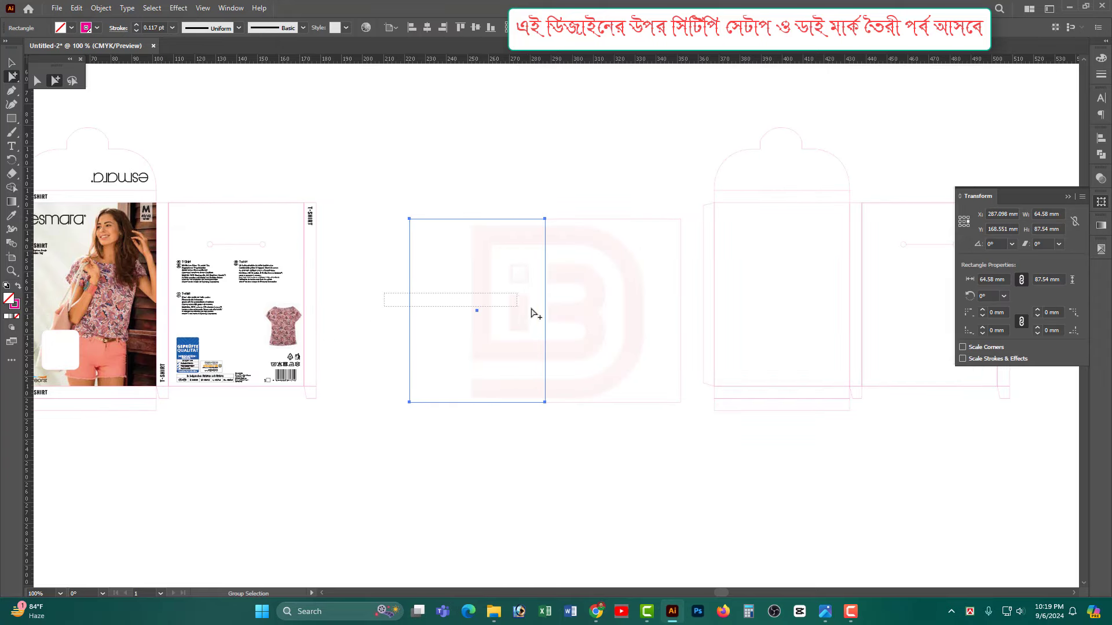
{"action": "left_click_drag", "start_coordinate": [384, 301], "coordinate": [548, 312]}
{"action": "left_click_drag", "start_coordinate": [608, 139], "coordinate": [641, 301]}
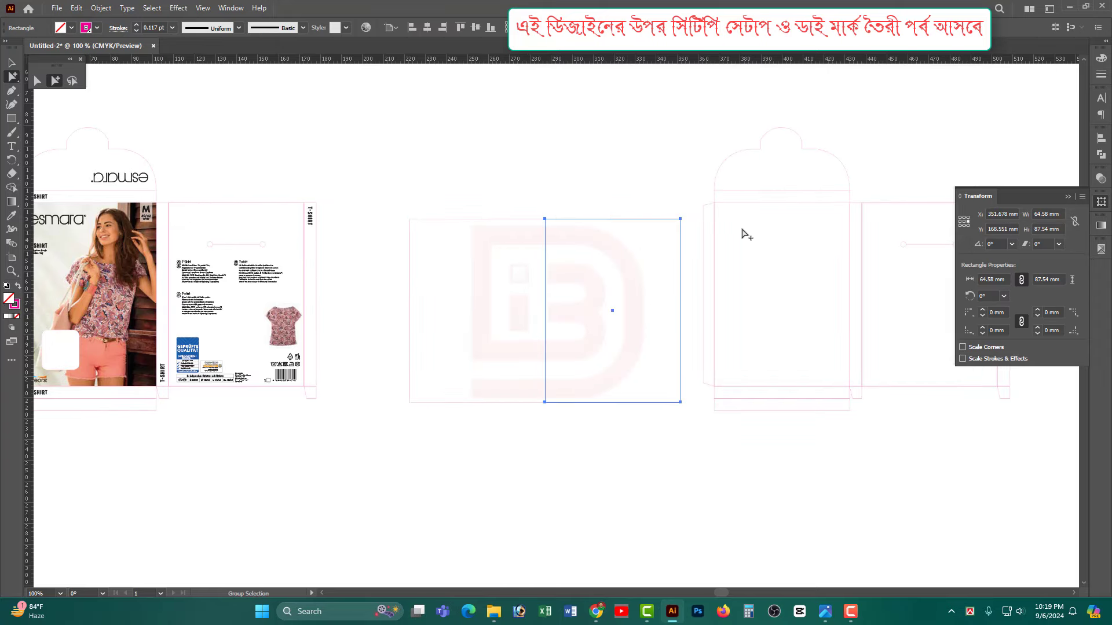
{"action": "left_click", "coordinate": [858, 204]}
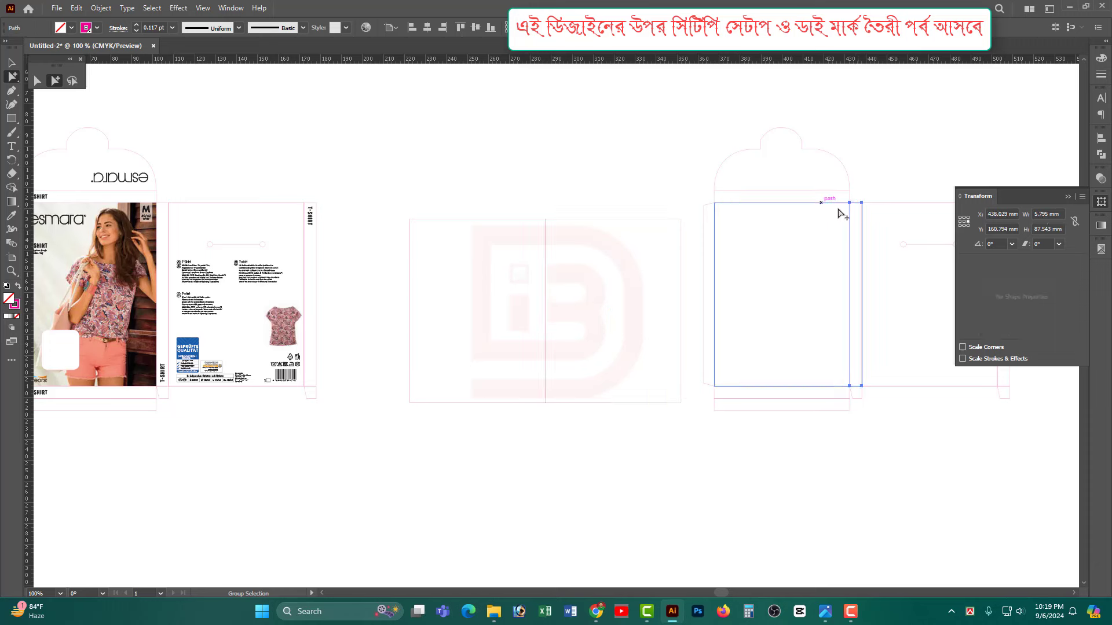
{"action": "left_click", "coordinate": [617, 249]}
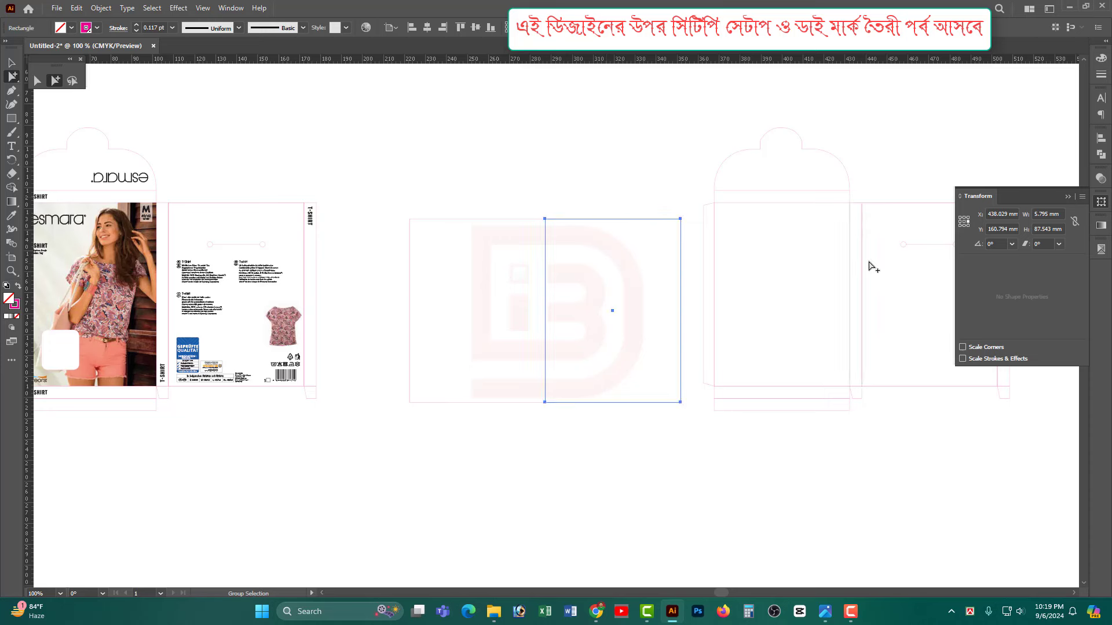
{"action": "left_click", "coordinate": [960, 223]}
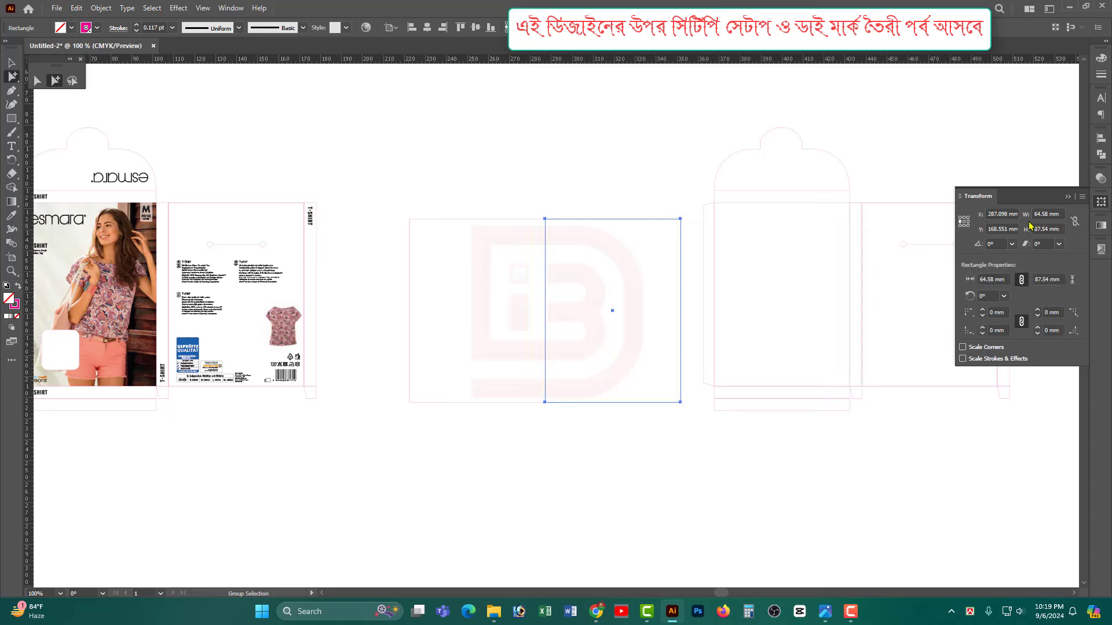
{"action": "left_click", "coordinate": [1043, 214]}
{"action": "type", "text": "5.80"}
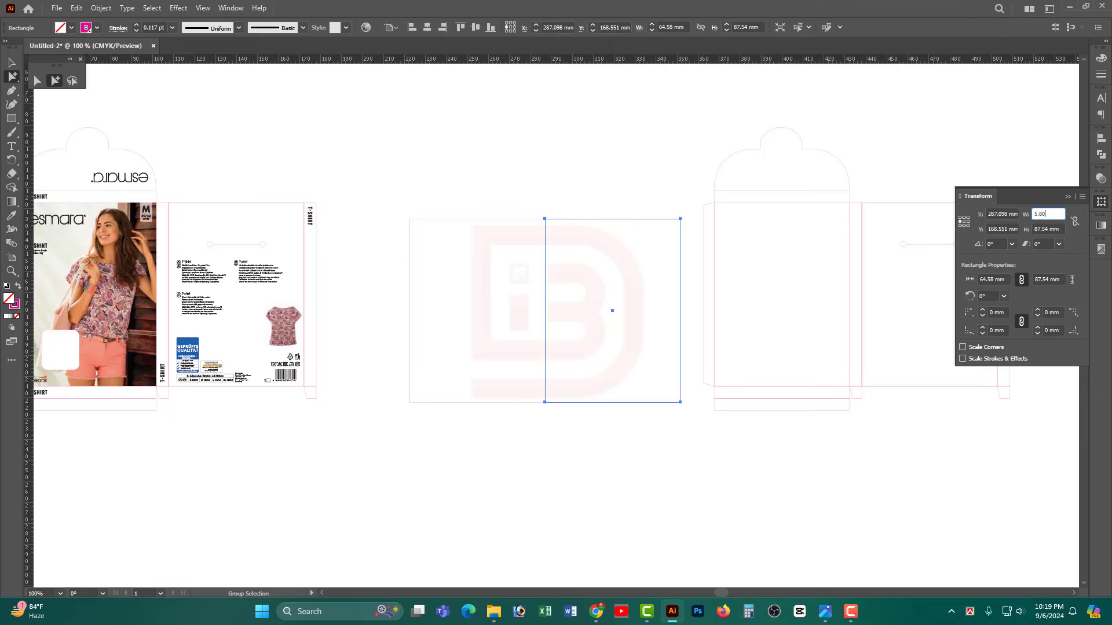
{"action": "key", "text": "Return"}
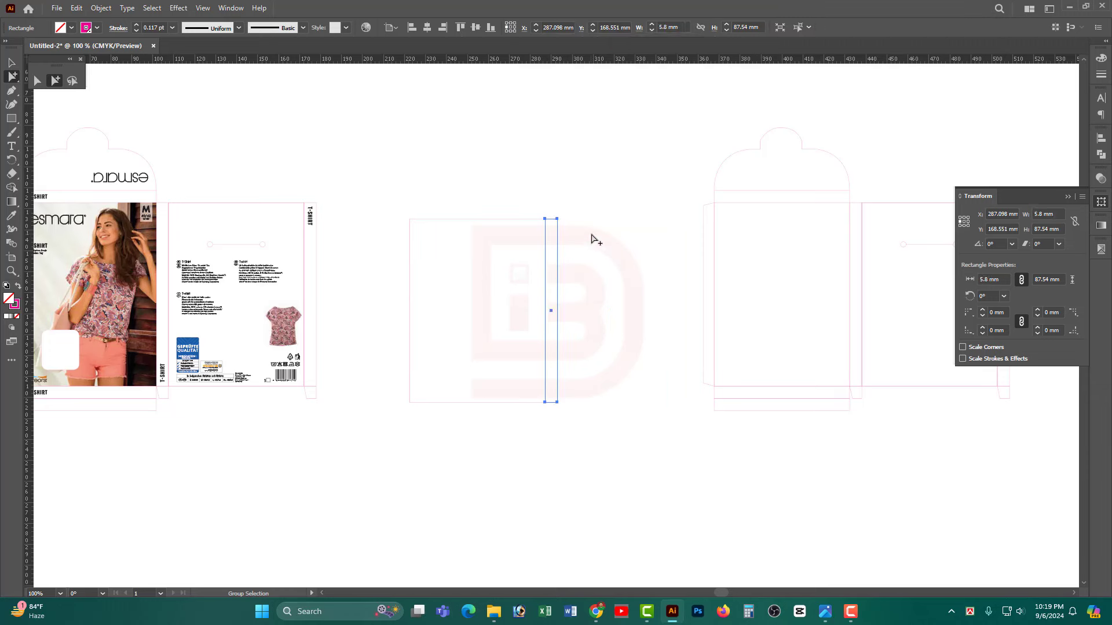
Duplicate the panel-and-strip pair to the right and deselect
{"action": "left_click", "coordinate": [511, 296], "text": "shift"}
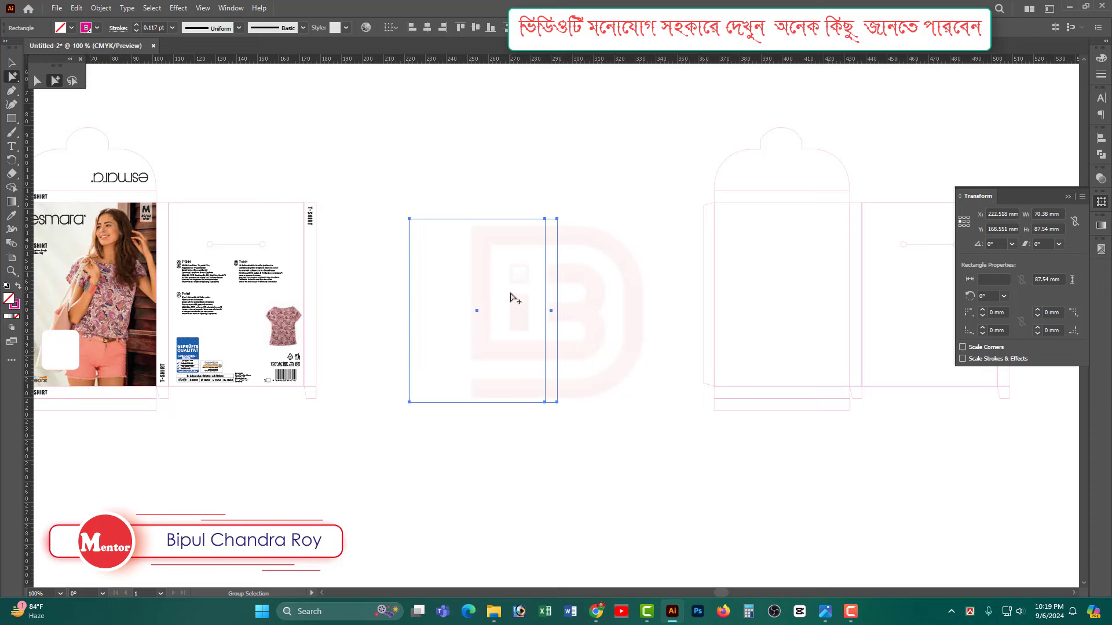
{"action": "left_click_drag", "start_coordinate": [411, 287], "coordinate": [567, 281]}
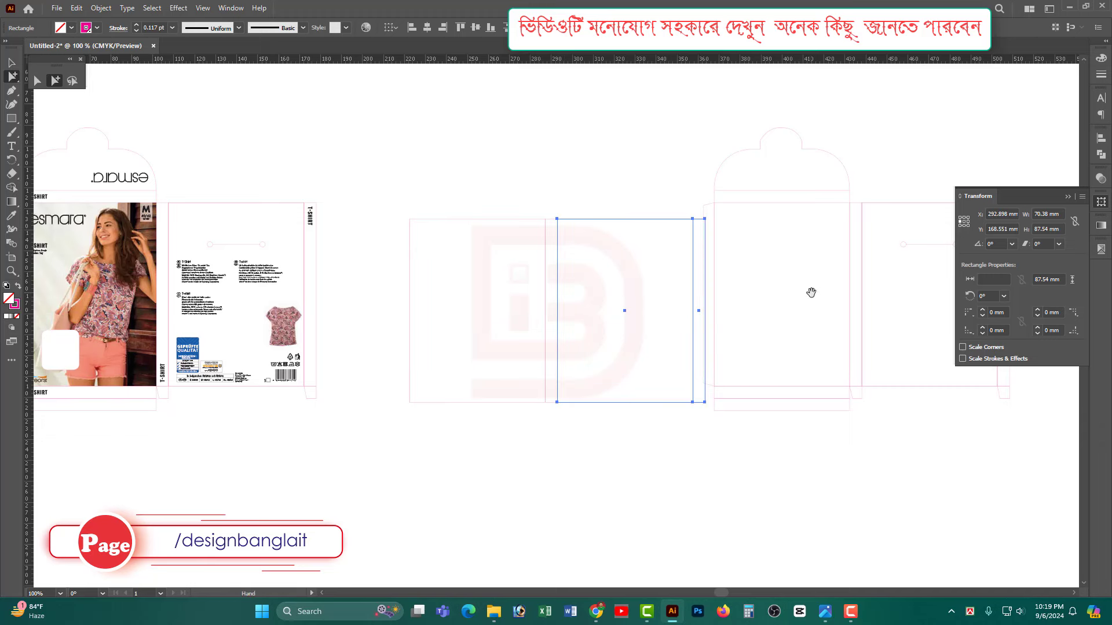
{"action": "left_click_drag", "start_coordinate": [856, 292], "coordinate": [695, 292]}
{"action": "key", "text": "v"}
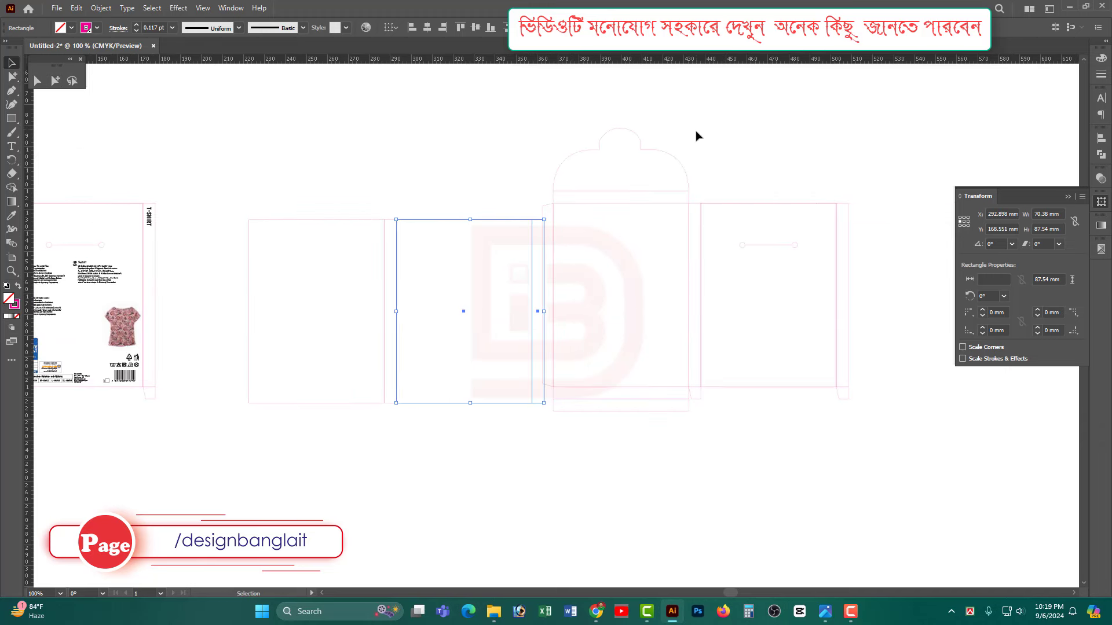
{"action": "left_click", "coordinate": [664, 181]}
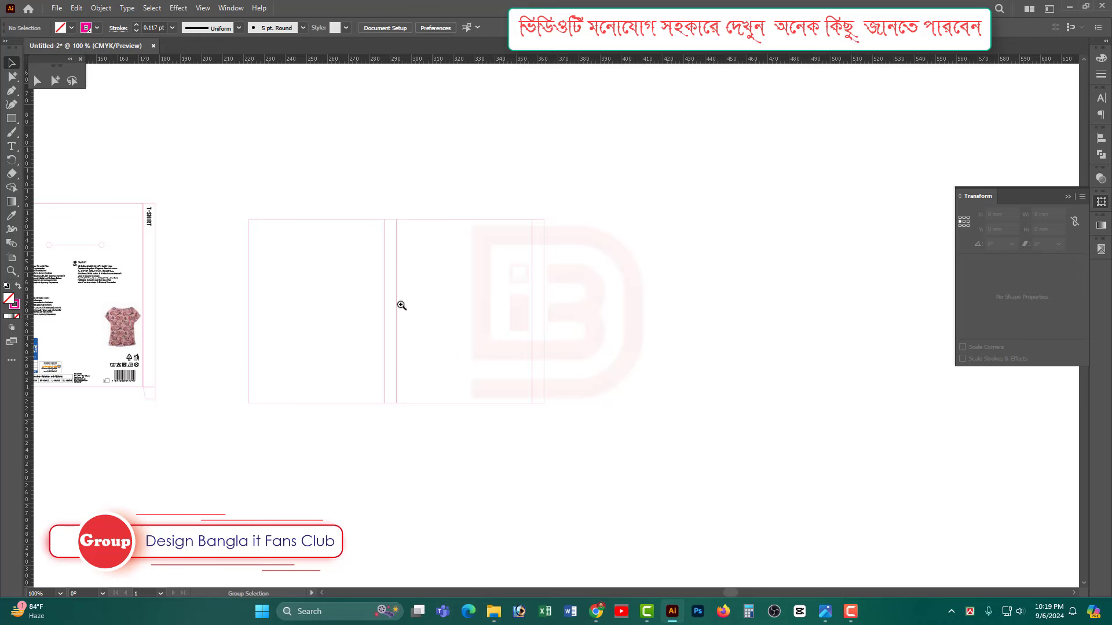
Select the two panels and two strips and give them a 1 pt stroke
{"action": "left_click_drag", "start_coordinate": [400, 305], "coordinate": [625, 322]}
{"action": "left_click", "coordinate": [55, 80]}
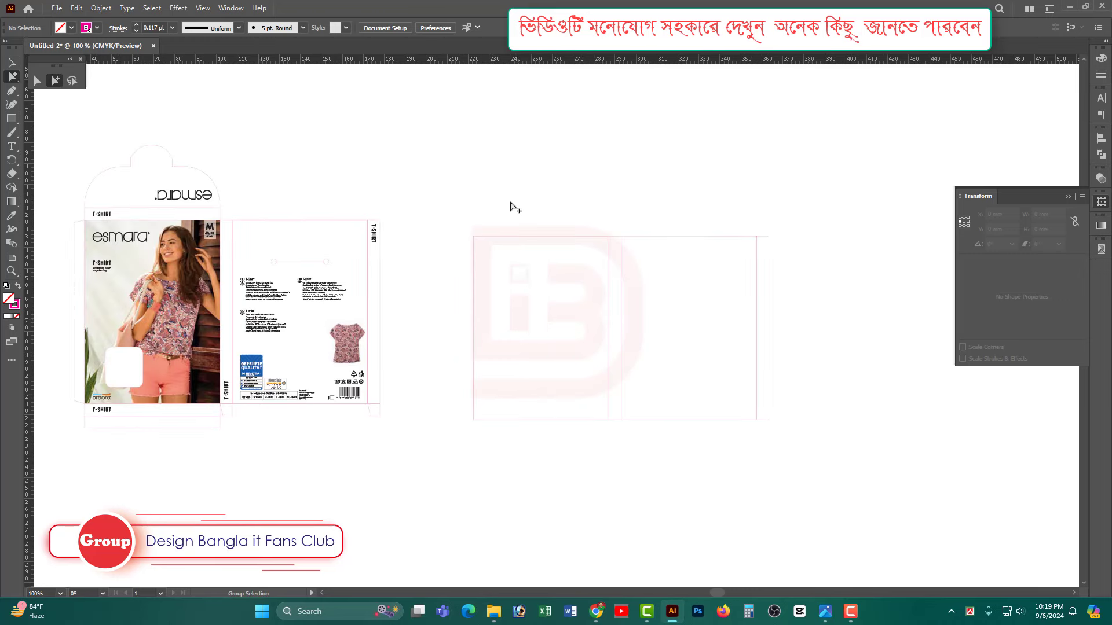
{"action": "left_click", "coordinate": [546, 286]}
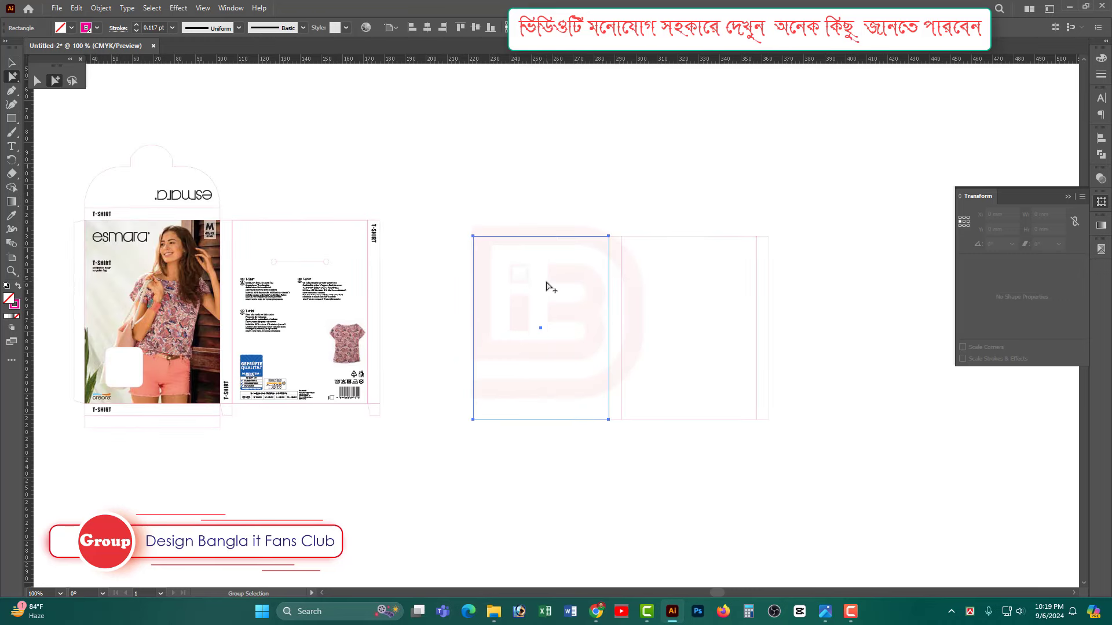
{"action": "left_click", "coordinate": [615, 250], "text": "shift"}
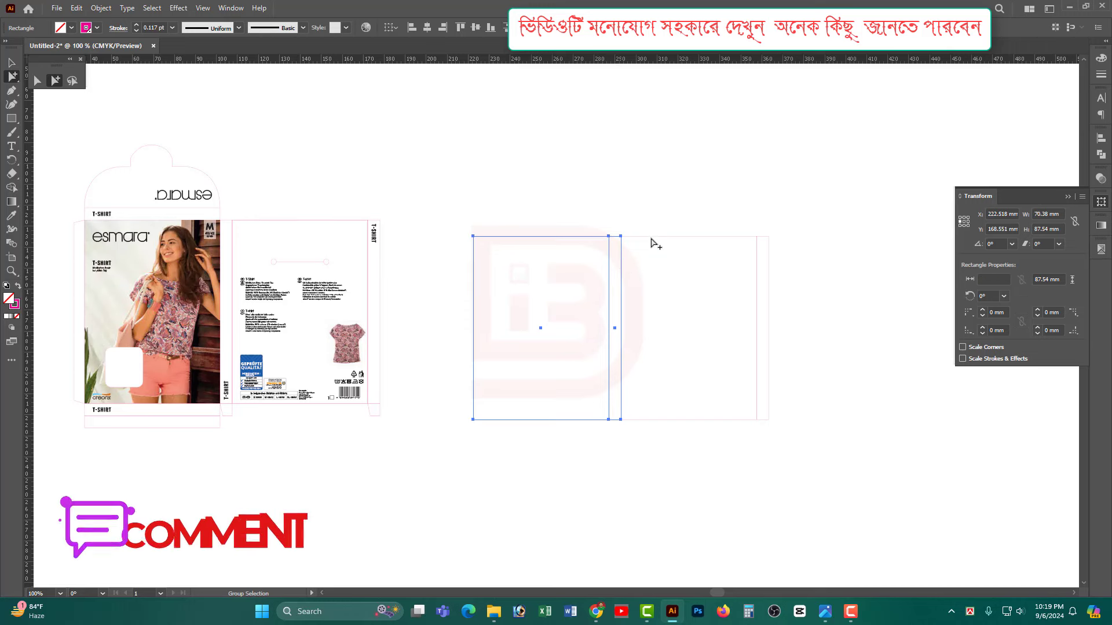
{"action": "left_click", "coordinate": [769, 309]}
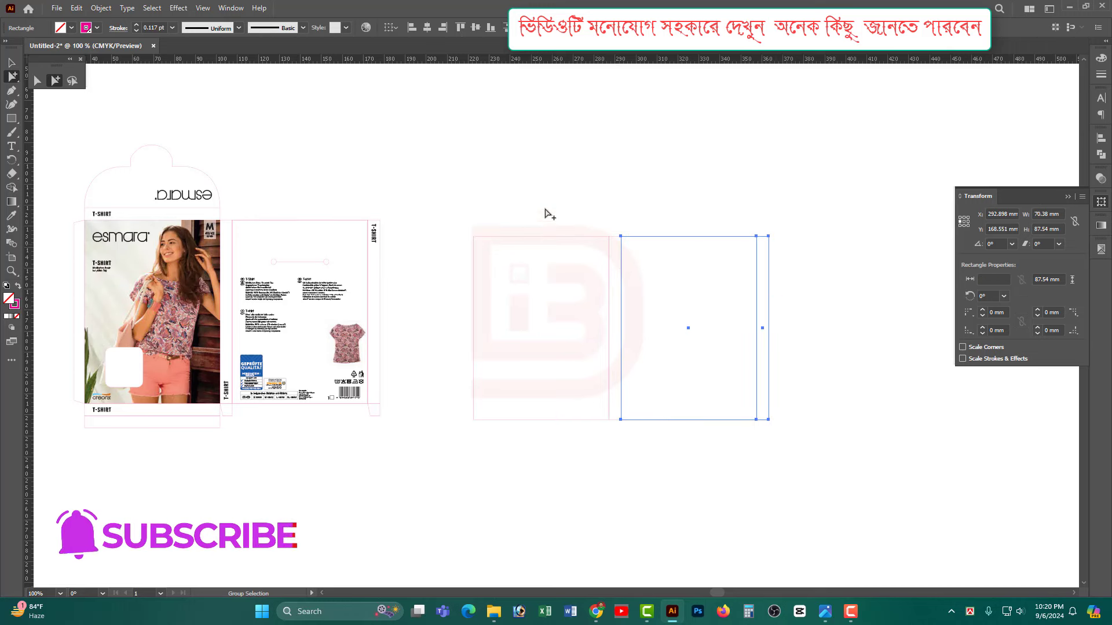
{"action": "left_click_drag", "start_coordinate": [550, 214], "coordinate": [752, 298]}
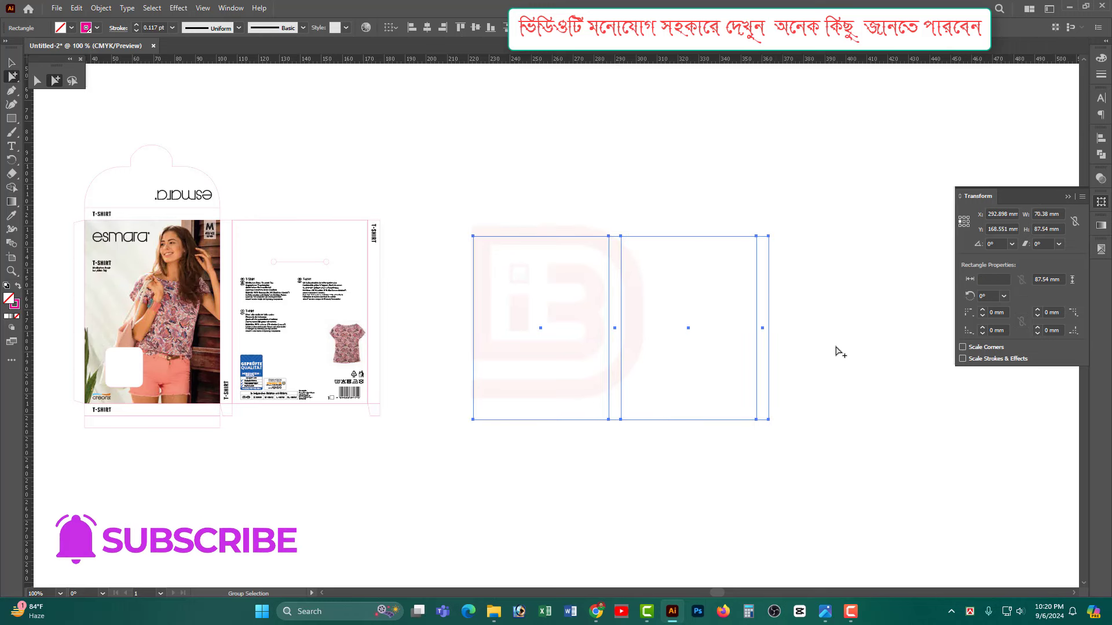
{"action": "left_click", "coordinate": [172, 28]}
{"action": "left_click", "coordinate": [184, 76]}
{"action": "left_click", "coordinate": [558, 149]}
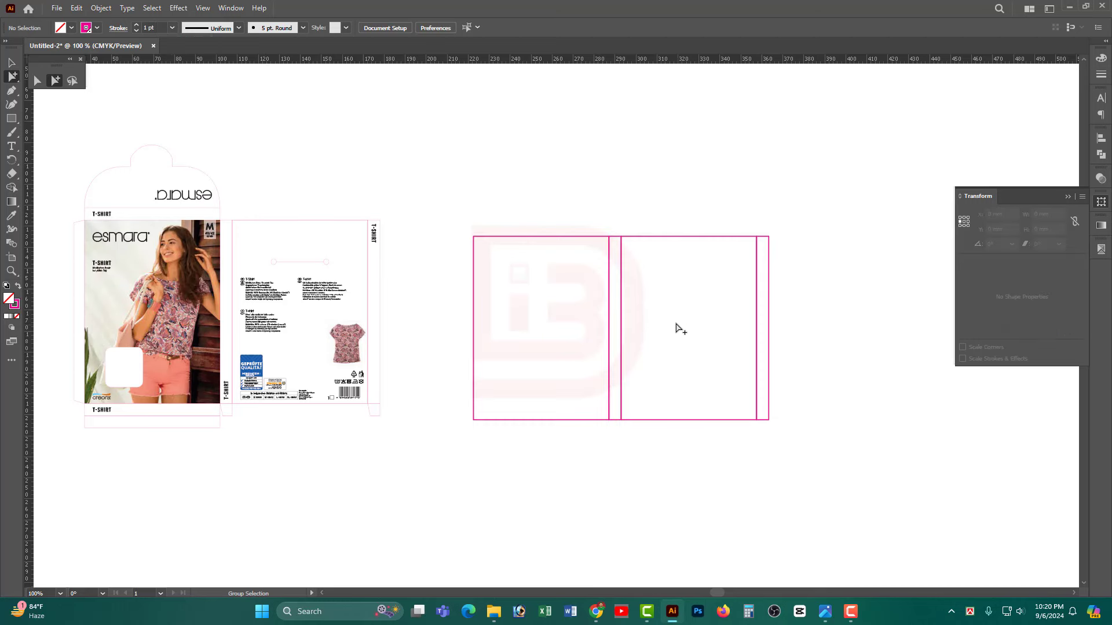
Change the four rectangles' stroke weight to 0.5 pt and deselect
{"action": "left_click", "coordinate": [609, 266]}
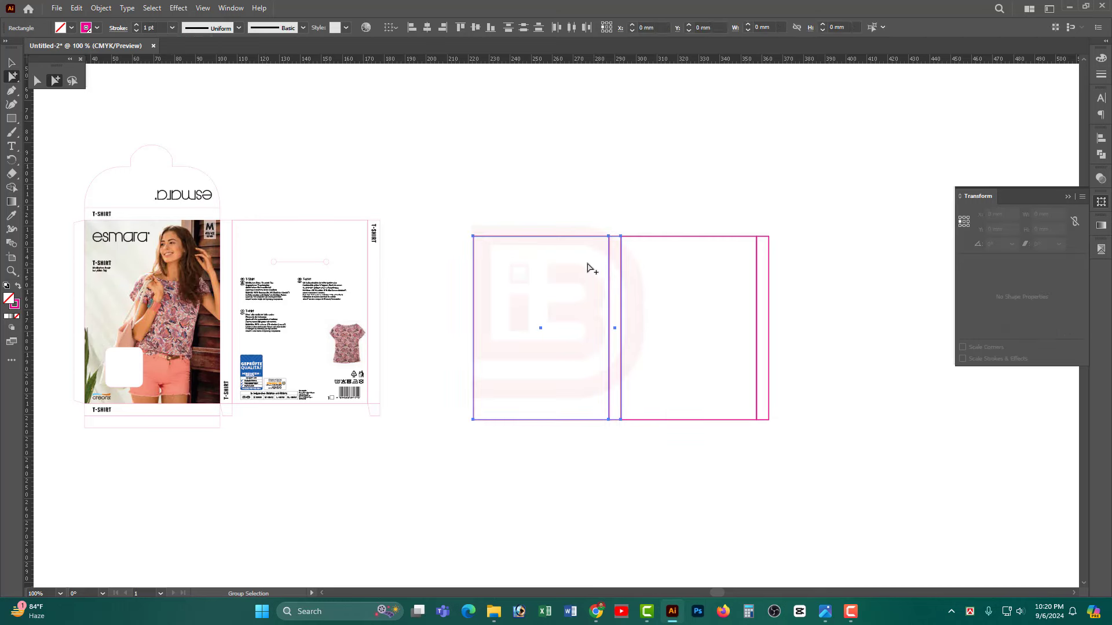
{"action": "left_click_drag", "start_coordinate": [689, 220], "coordinate": [798, 280]}
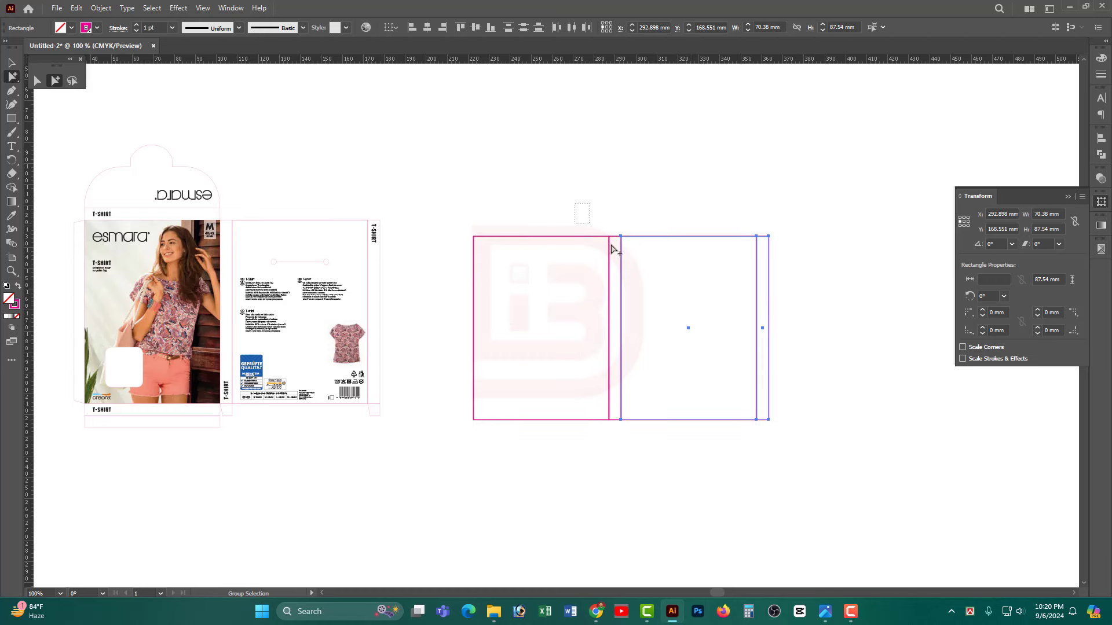
{"action": "left_click_drag", "start_coordinate": [613, 249], "coordinate": [808, 339]}
{"action": "left_click", "coordinate": [172, 28]}
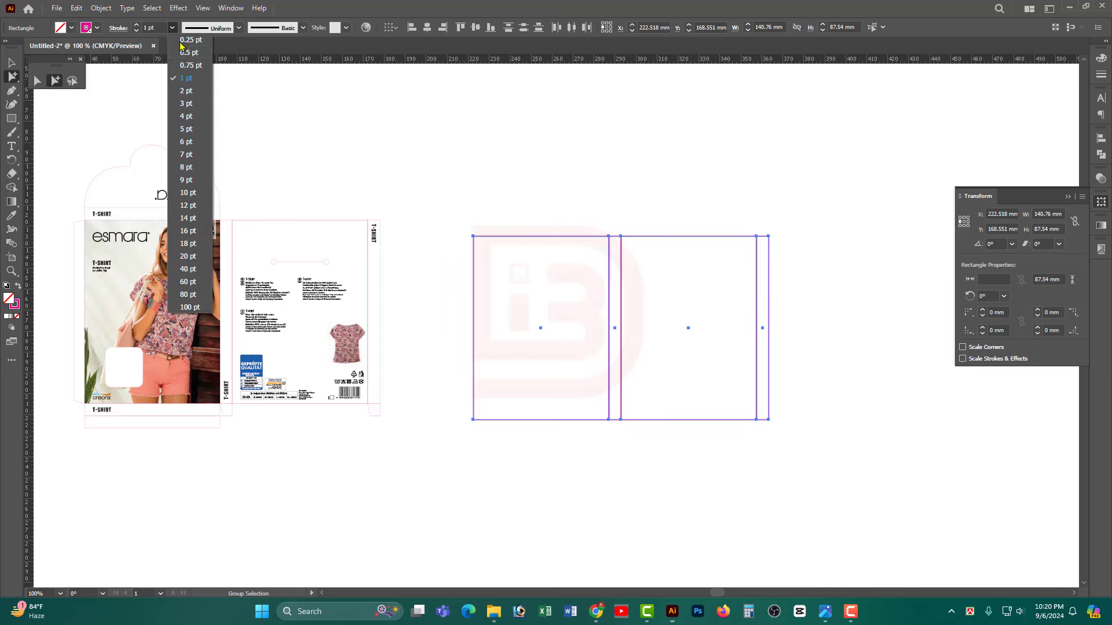
{"action": "left_click", "coordinate": [566, 161]}
{"action": "left_click_drag", "start_coordinate": [484, 211], "coordinate": [616, 316]}
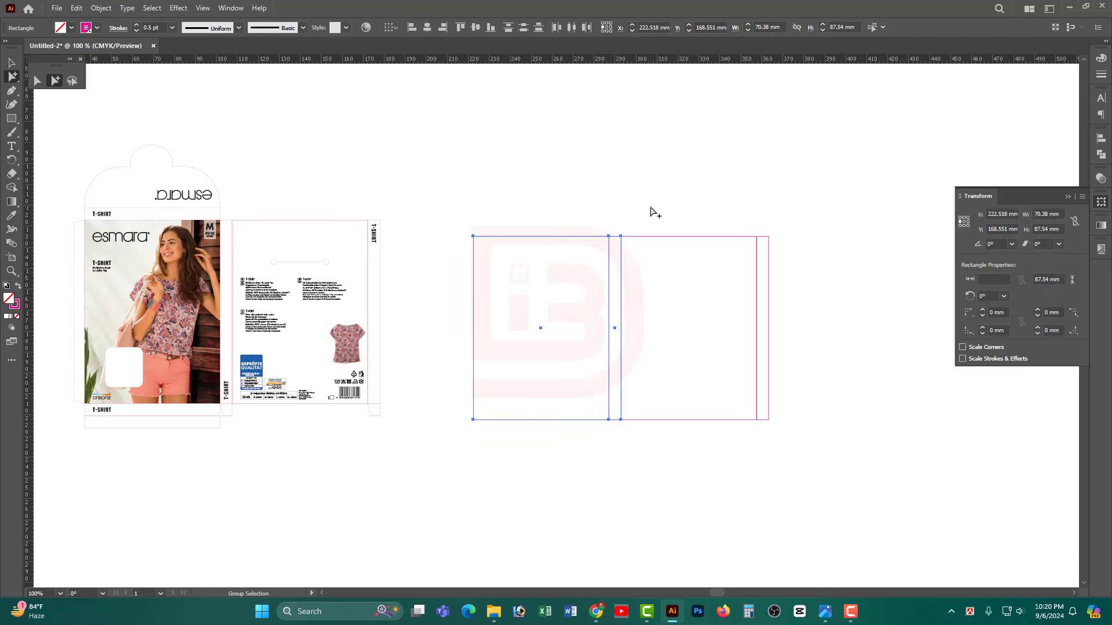
{"action": "left_click_drag", "start_coordinate": [651, 209], "coordinate": [813, 329]}
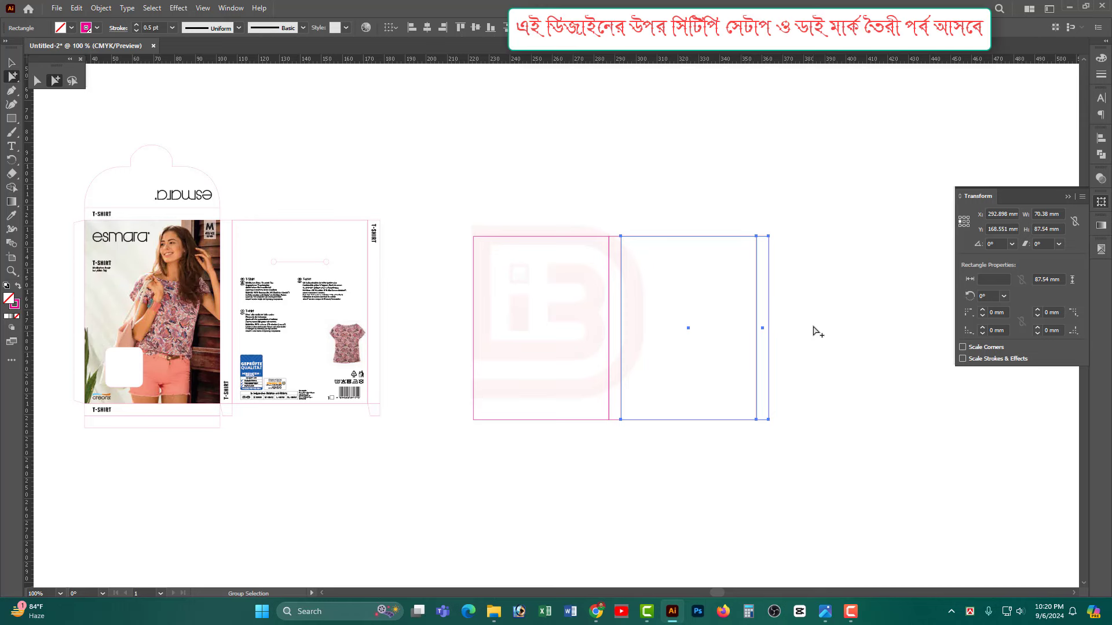
{"action": "left_click_drag", "start_coordinate": [548, 202], "coordinate": [834, 371]}
{"action": "left_click", "coordinate": [403, 272]}
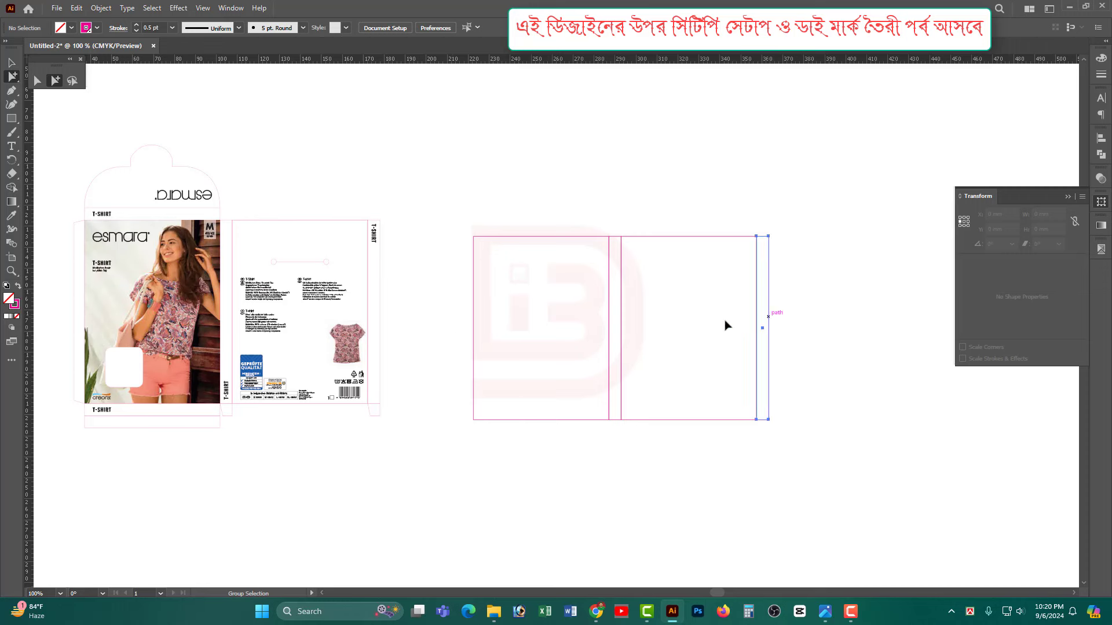
Copy the right strip to the panels' left edge and align it flush
{"action": "left_click_drag", "start_coordinate": [768, 325], "coordinate": [471, 316]}
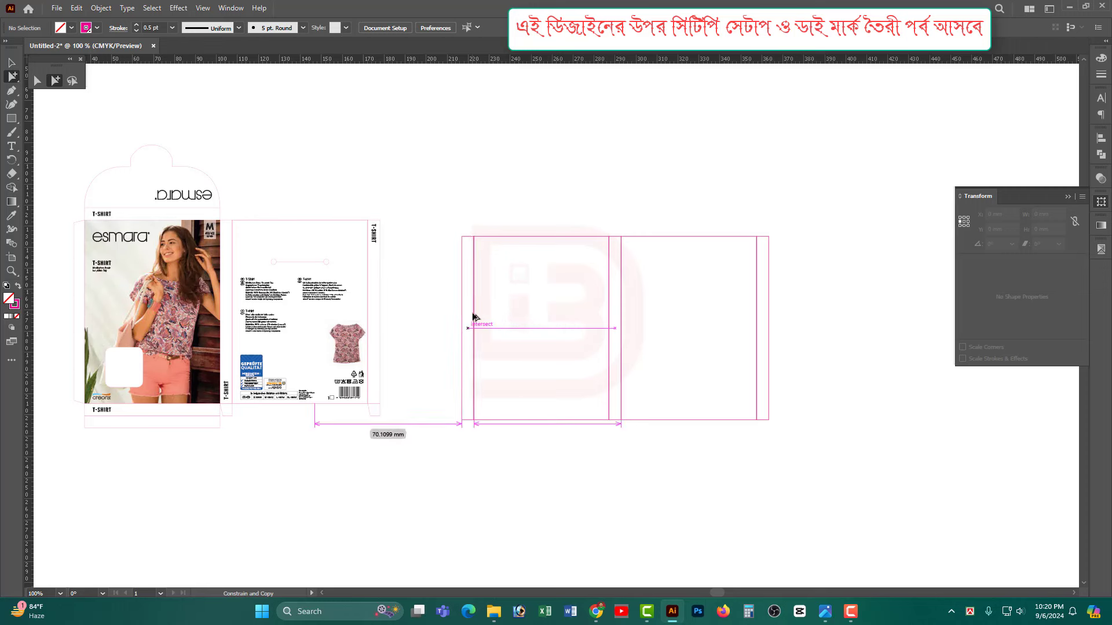
{"action": "scroll", "coordinate": [610, 332], "scroll_direction": "up", "scroll_amount": 3}
{"action": "scroll", "coordinate": [620, 387], "scroll_direction": "up", "scroll_amount": 3}
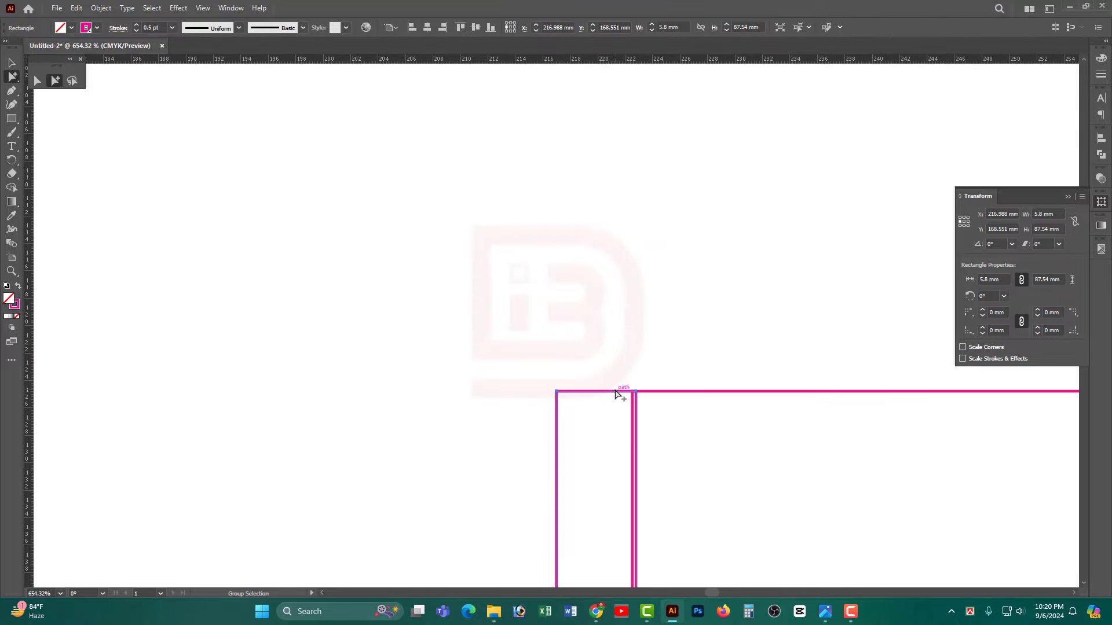
{"action": "mouse_move", "coordinate": [619, 391]}
{"action": "left_mouse_down"}
{"action": "mouse_move", "coordinate": [586, 401]}
{"action": "mouse_move", "coordinate": [633, 409]}
{"action": "left_mouse_up"}
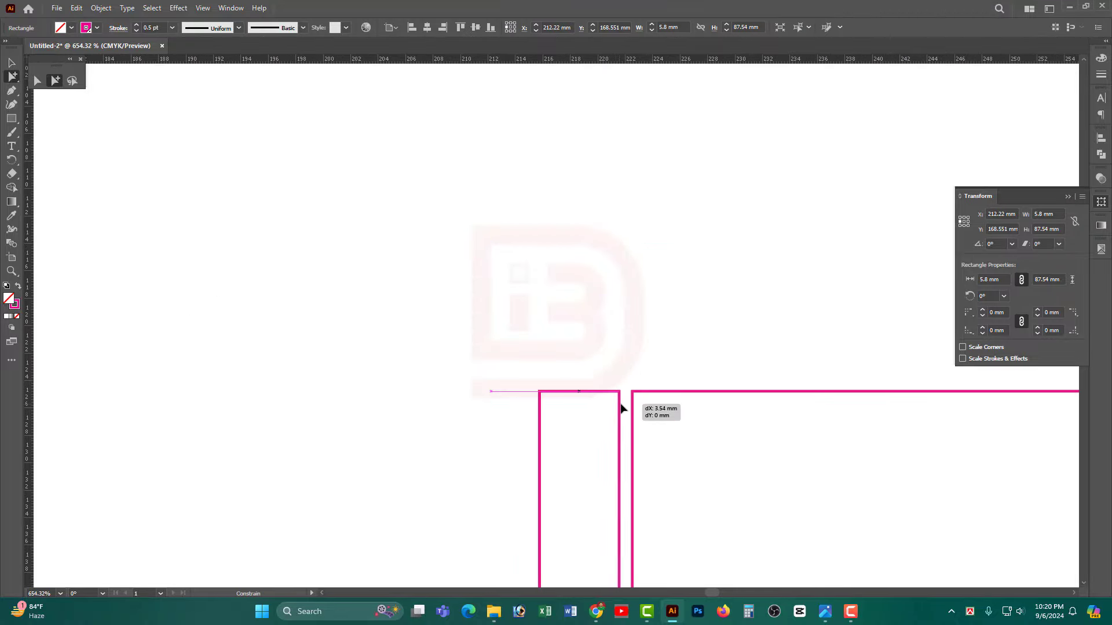
{"action": "left_click", "coordinate": [968, 221]}
{"action": "scroll", "coordinate": [715, 457], "scroll_direction": "down", "scroll_amount": 3}
{"action": "scroll", "coordinate": [661, 405], "scroll_direction": "down", "scroll_amount": 3}
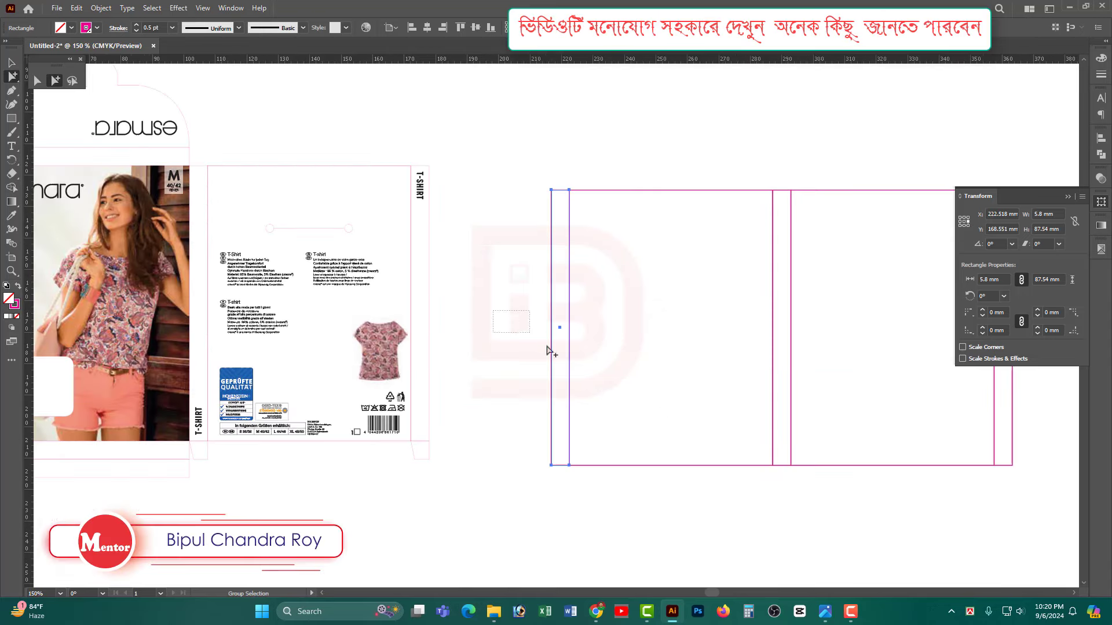
Compare with the original box's flap and resize the new left strip to 5 mm wide
{"action": "left_click_drag", "start_coordinate": [695, 174], "coordinate": [839, 343]}
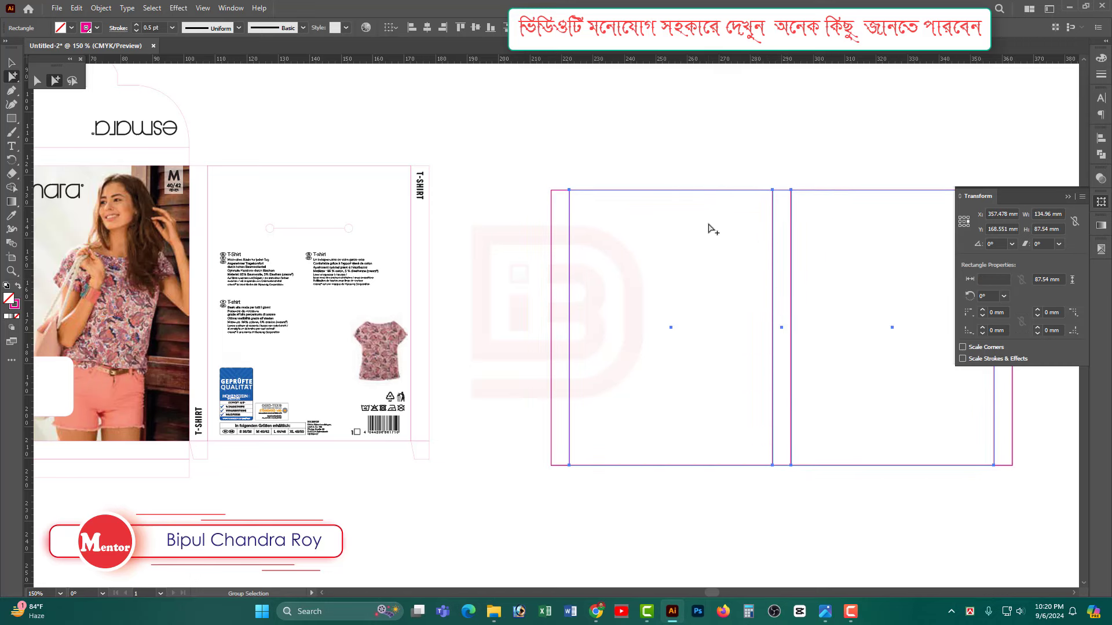
{"action": "scroll", "coordinate": [690, 226], "scroll_direction": "right", "scroll_amount": 3}
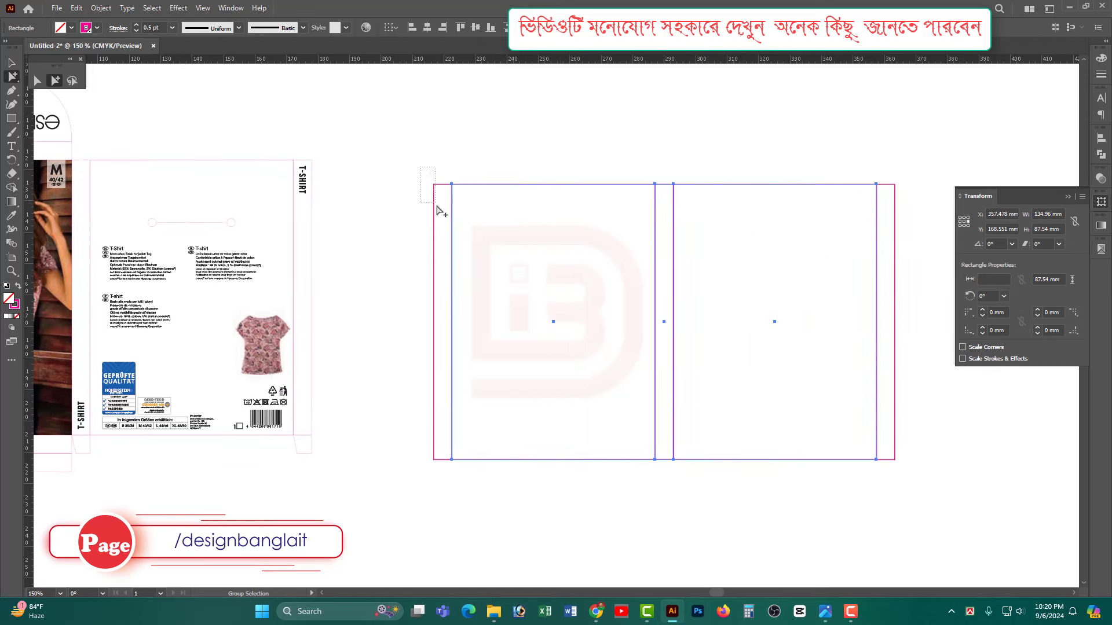
{"action": "left_click_drag", "start_coordinate": [438, 210], "coordinate": [442, 213]}
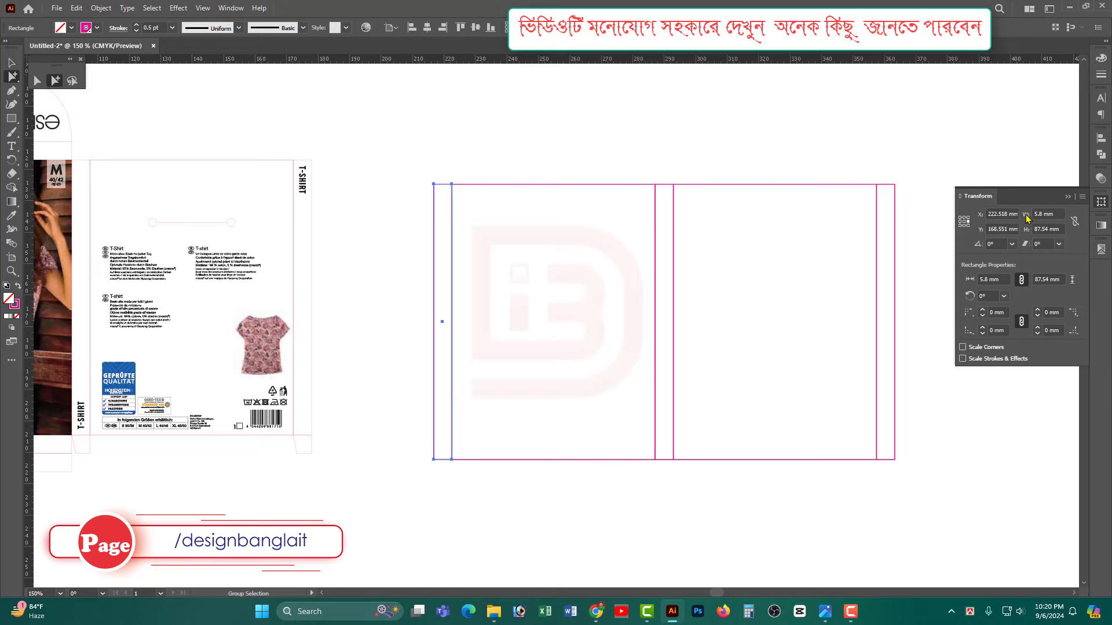
{"action": "scroll", "coordinate": [664, 349], "scroll_direction": "down", "scroll_amount": 2}
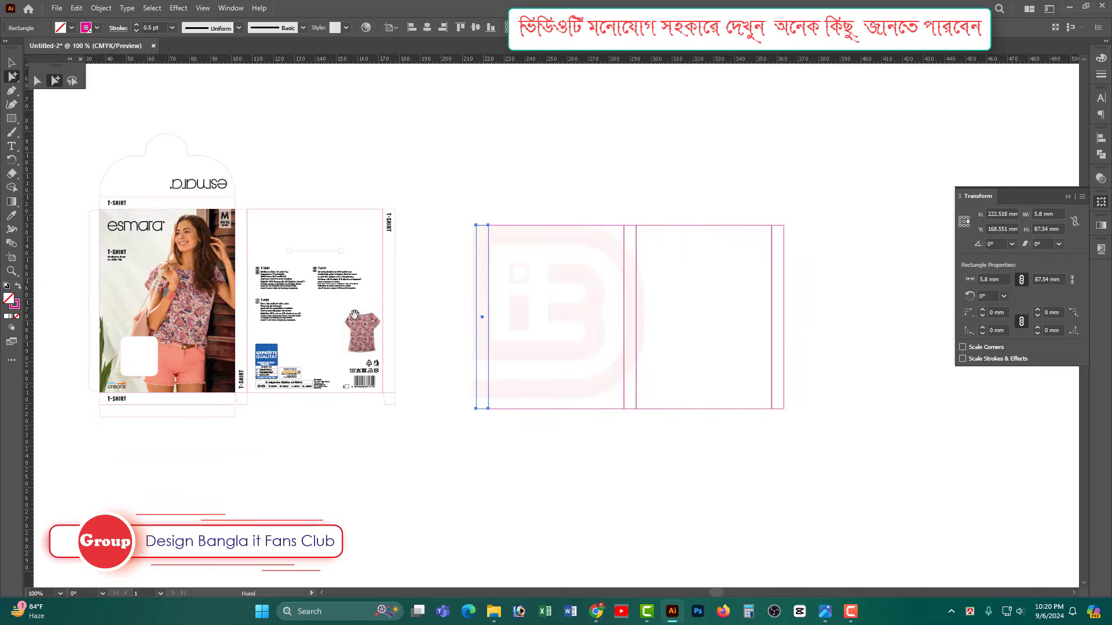
{"action": "left_click_drag", "start_coordinate": [67, 207], "coordinate": [103, 253]}
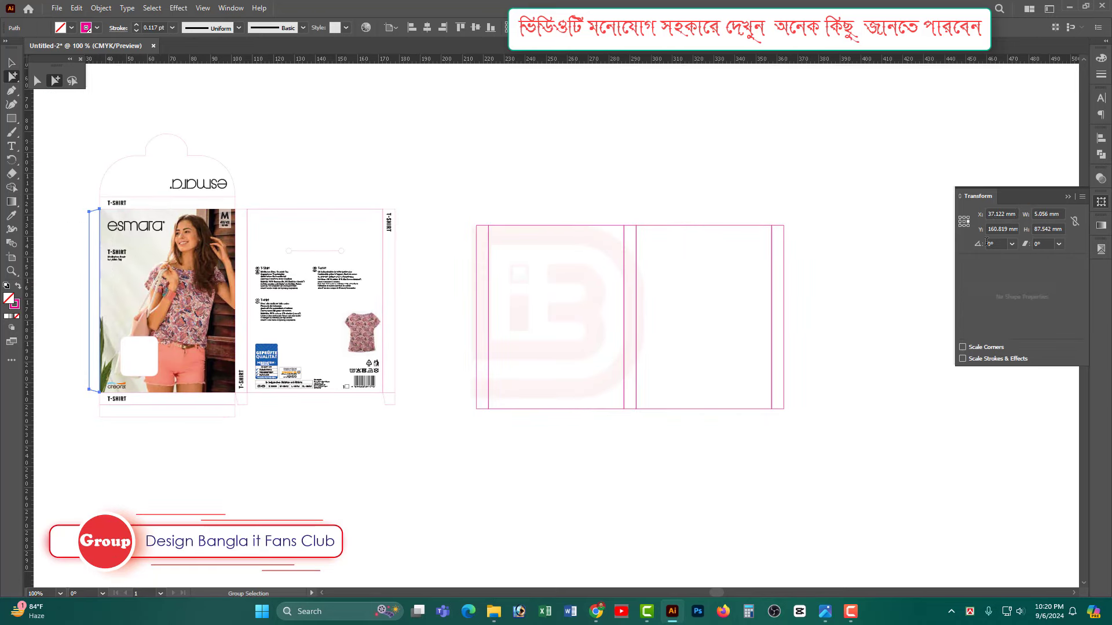
{"action": "left_click", "coordinate": [476, 242]}
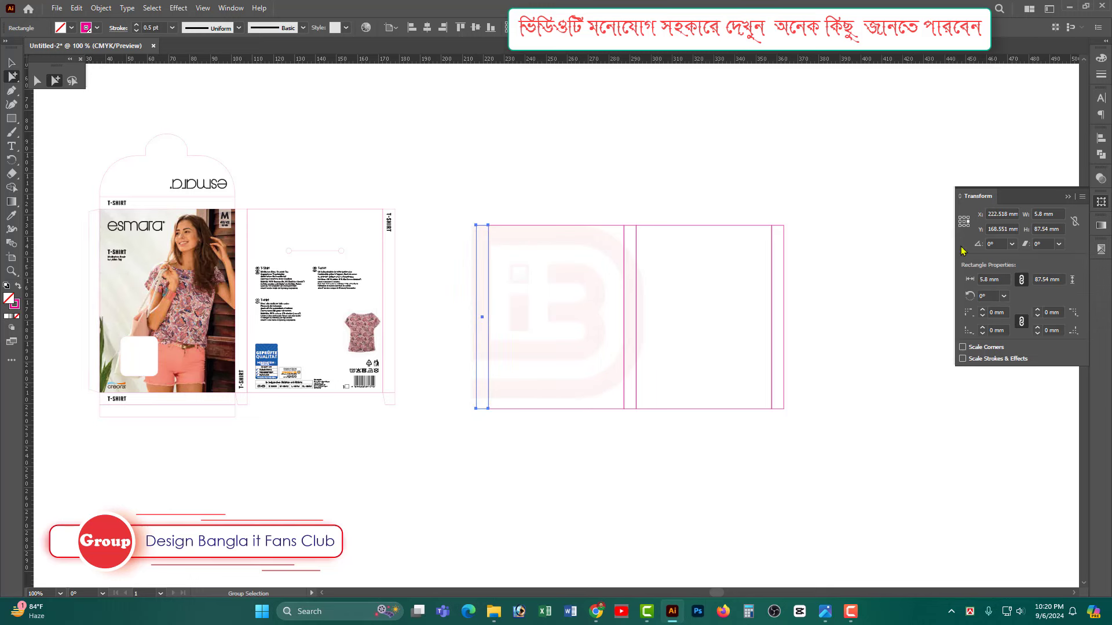
{"action": "left_click", "coordinate": [1034, 214]}
{"action": "type", "text": "5"}
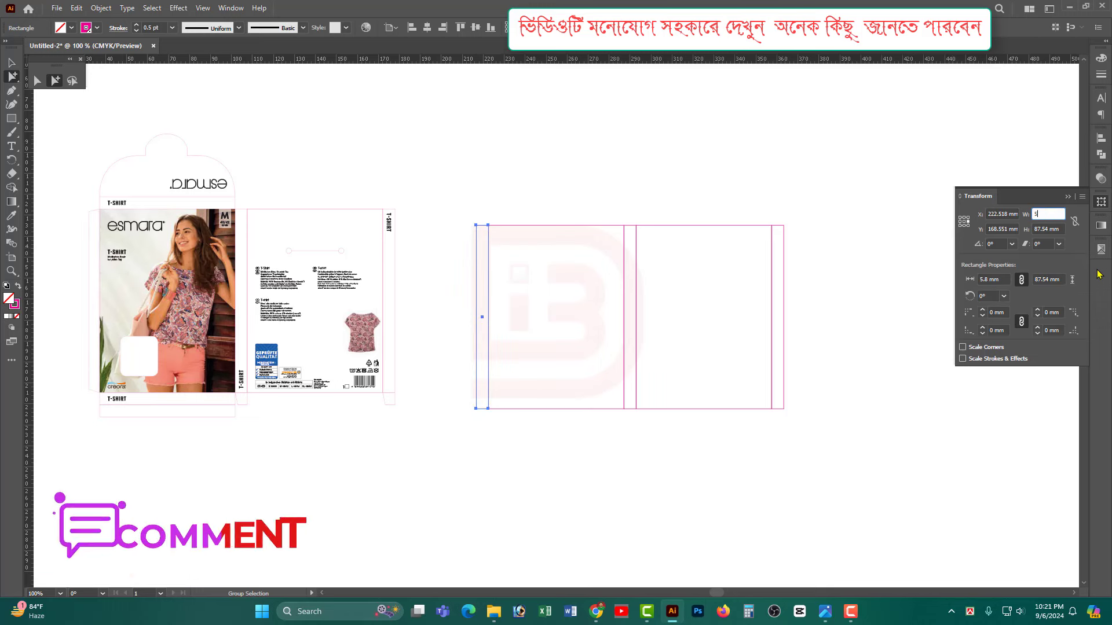
{"action": "key", "text": "Return"}
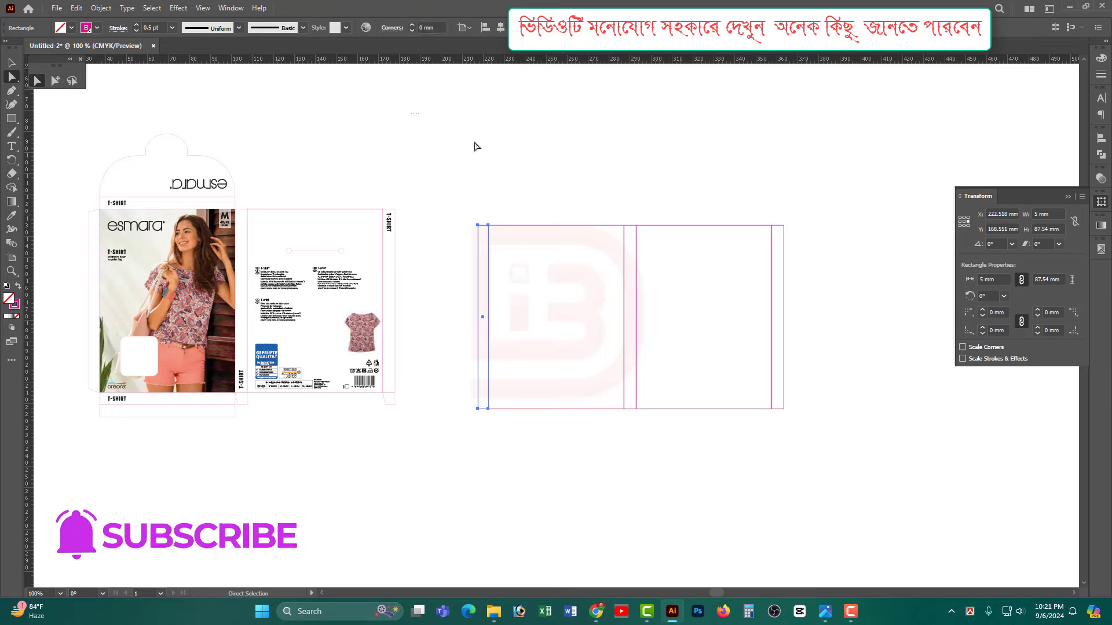
Set the keyboard increment to 5 mm in General preferences
{"action": "left_click", "coordinate": [474, 143]}
{"action": "scroll", "coordinate": [515, 265], "scroll_direction": "up", "scroll_amount": 3}
{"action": "key", "text": "ctrl+k"}
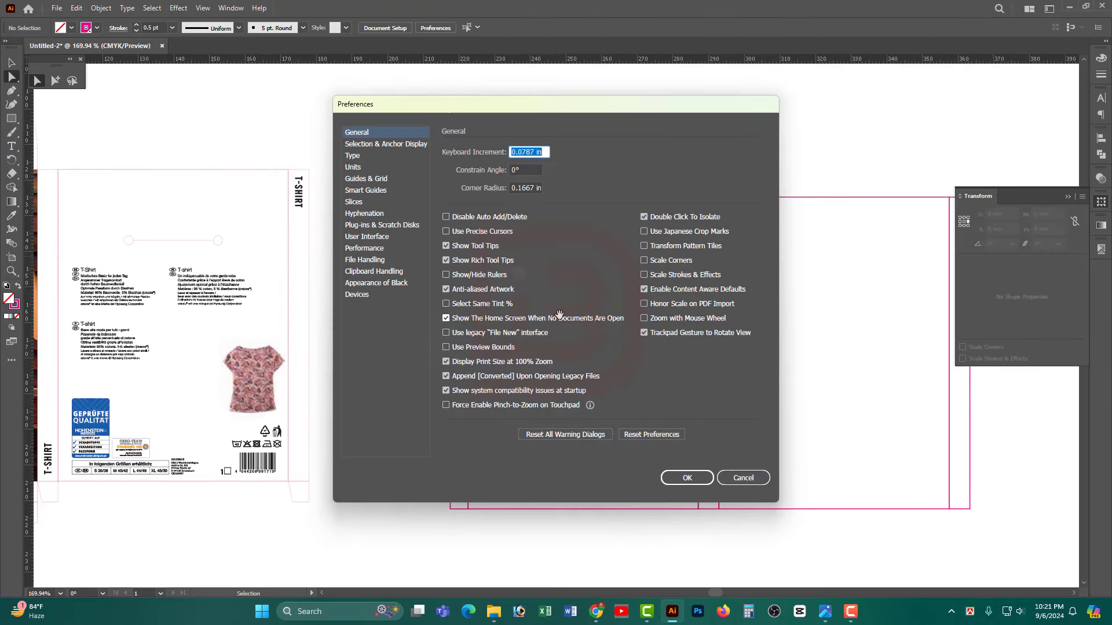
{"action": "type", "text": "5mm"}
{"action": "key", "text": "Return"}
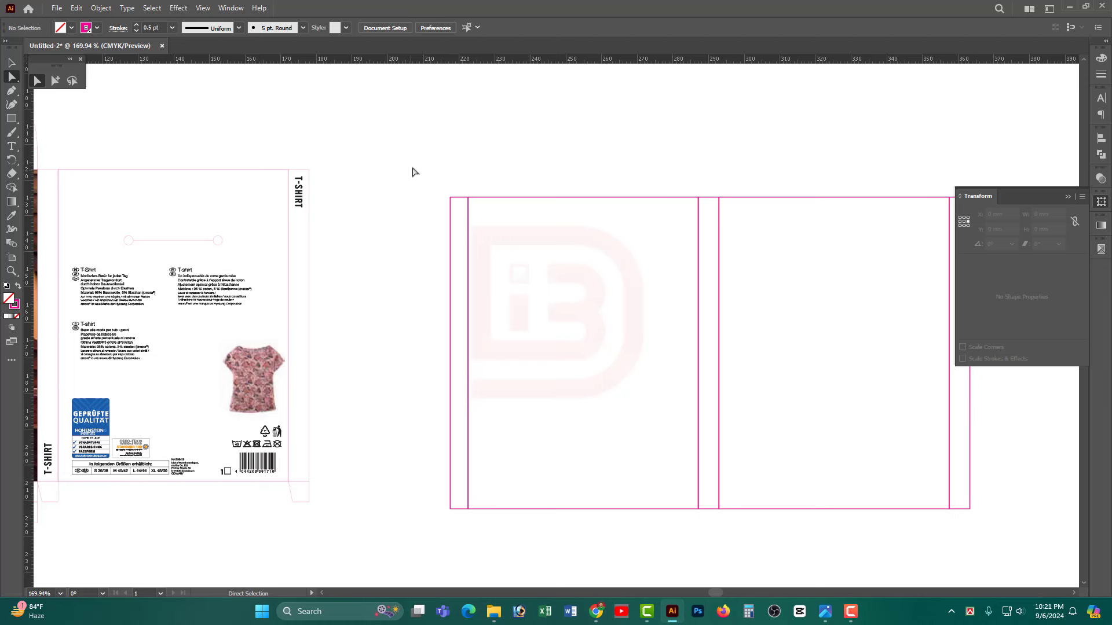
Move the flap's top-left anchor down 5 mm and bottom-left anchor up 5 mm
{"action": "left_click_drag", "start_coordinate": [419, 168], "coordinate": [461, 228]}
{"action": "key", "text": "Down"}
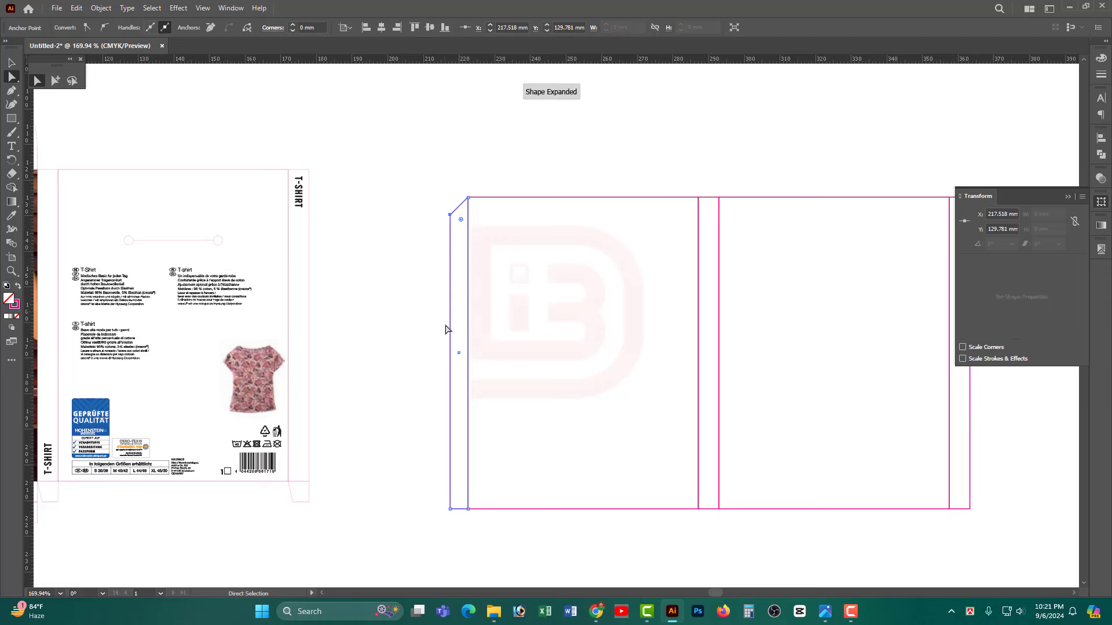
{"action": "left_click_drag", "start_coordinate": [436, 471], "coordinate": [463, 524]}
{"action": "key", "text": "Up"}
{"action": "left_click", "coordinate": [426, 447]}
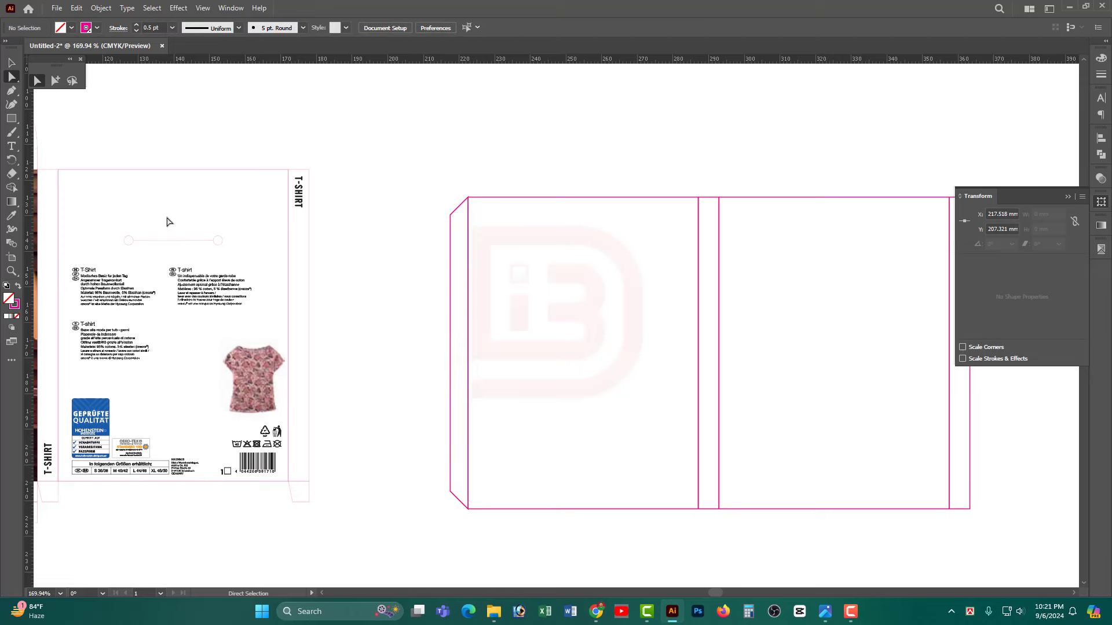
Zoom out and select the whole new dieline to review the tapered flap
{"action": "left_click", "coordinate": [55, 82]}
{"action": "scroll", "coordinate": [601, 360], "scroll_direction": "down", "scroll_amount": 1}
{"action": "scroll", "coordinate": [614, 368], "scroll_direction": "down", "scroll_amount": 1}
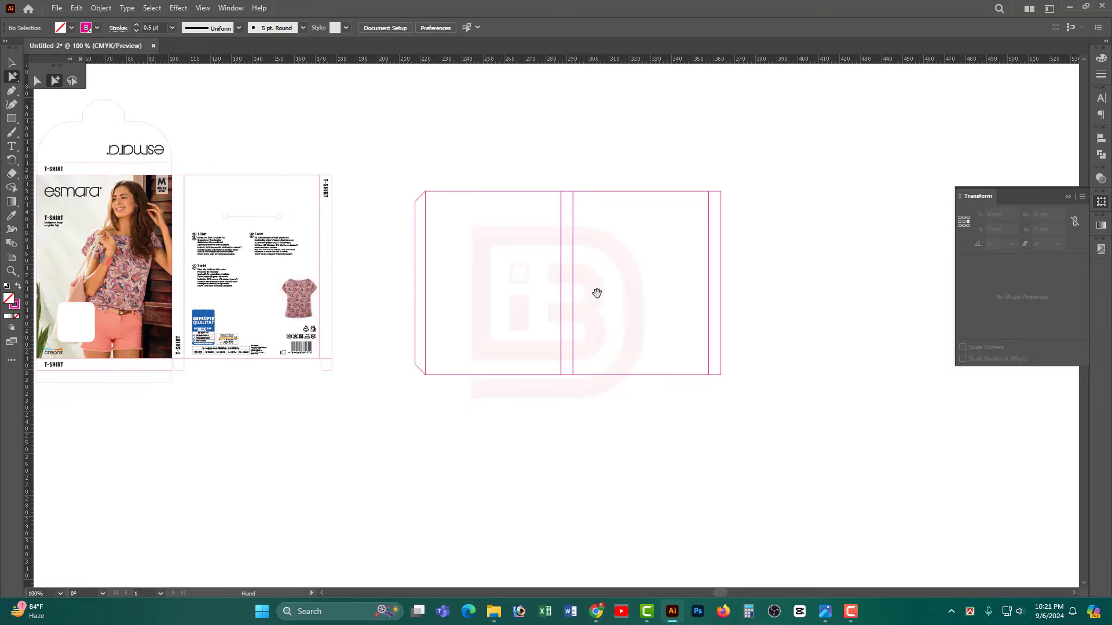
{"action": "scroll", "coordinate": [597, 293], "scroll_direction": "down", "scroll_amount": 1}
{"action": "left_click_drag", "start_coordinate": [557, 333], "coordinate": [619, 346]}
{"action": "left_click_drag", "start_coordinate": [498, 324], "coordinate": [741, 332]}
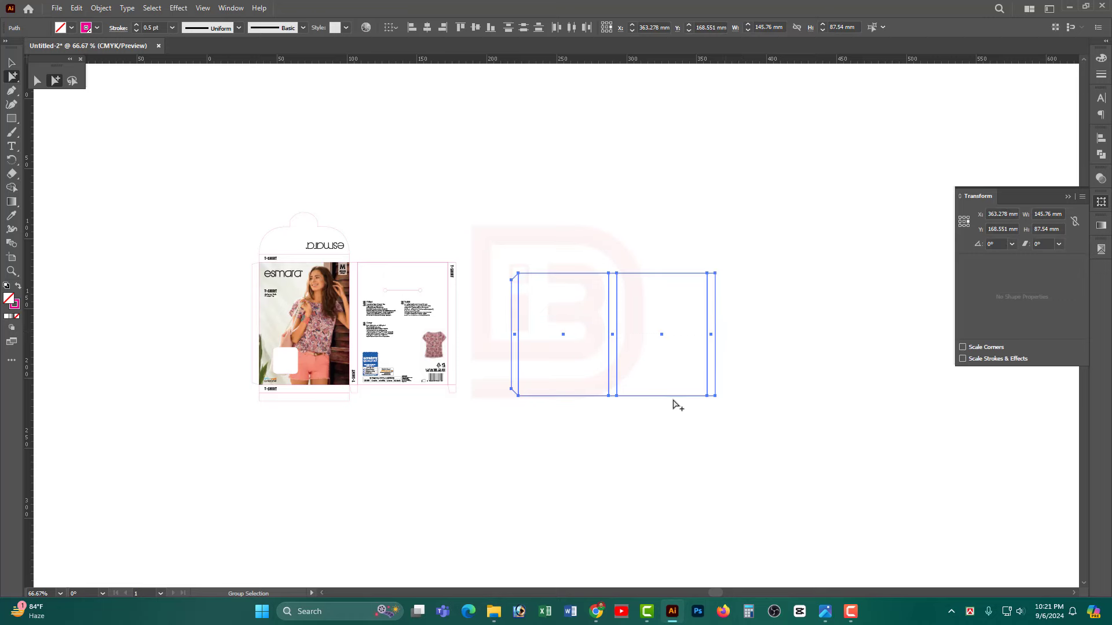
{"action": "left_click", "coordinate": [677, 405]}
{"action": "scroll", "coordinate": [661, 432], "scroll_direction": "up", "scroll_amount": 2}
{"action": "scroll", "coordinate": [728, 435], "scroll_direction": "up", "scroll_amount": 1}
{"action": "scroll", "coordinate": [775, 398], "scroll_direction": "up", "scroll_amount": 1}
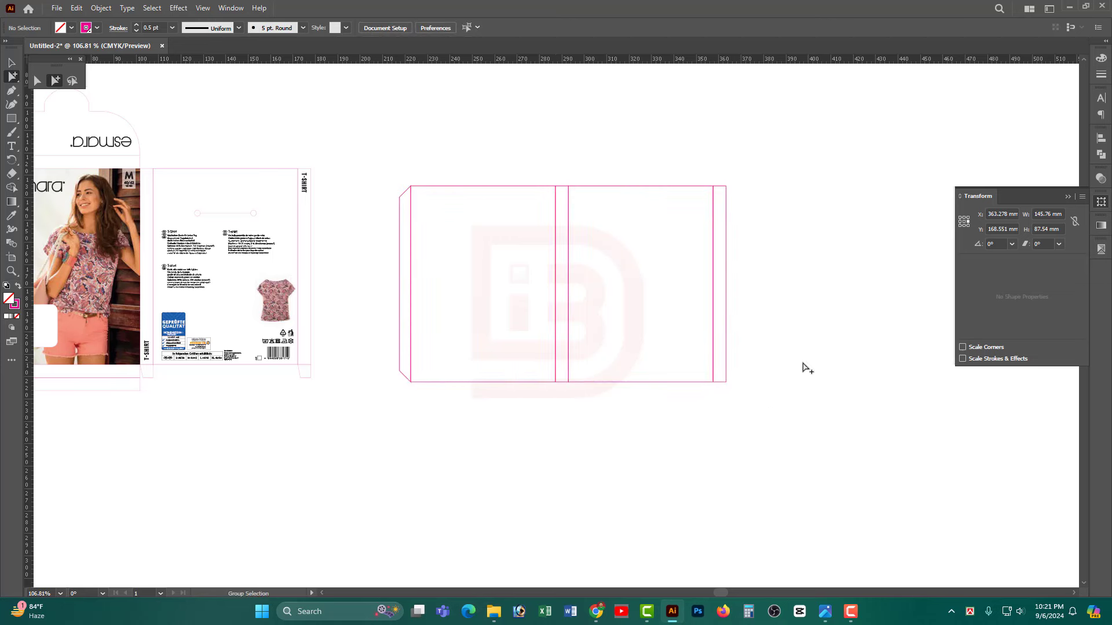
Copy the left panel above the box and snap the copy to the box's top edge
{"action": "left_click_drag", "start_coordinate": [522, 293], "coordinate": [553, 316]}
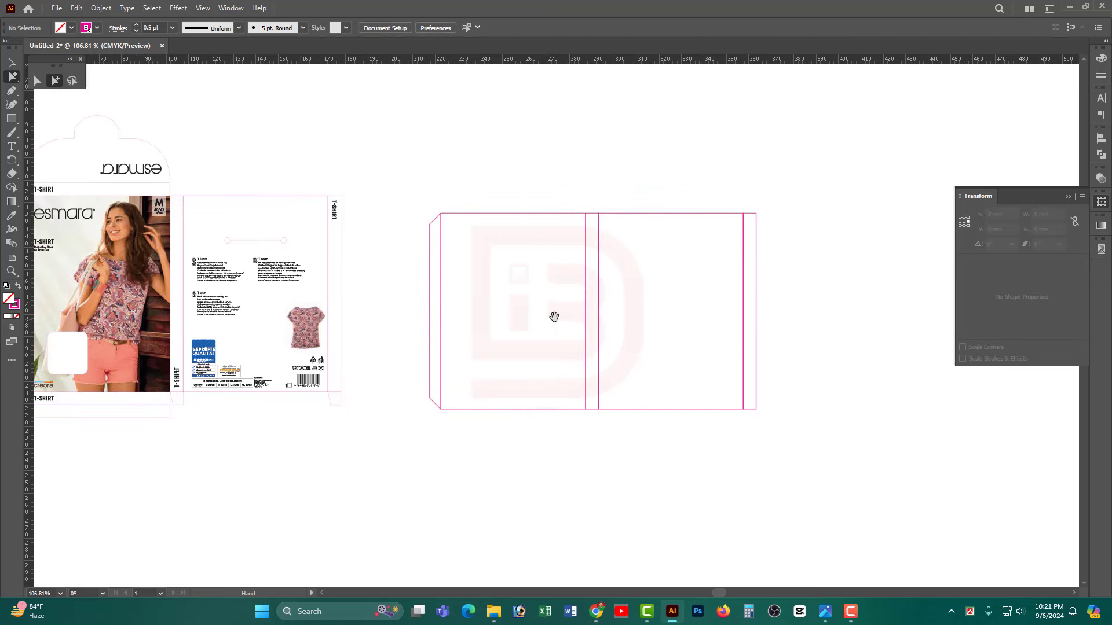
{"action": "left_click", "coordinate": [520, 215]}
{"action": "left_click", "coordinate": [448, 203]}
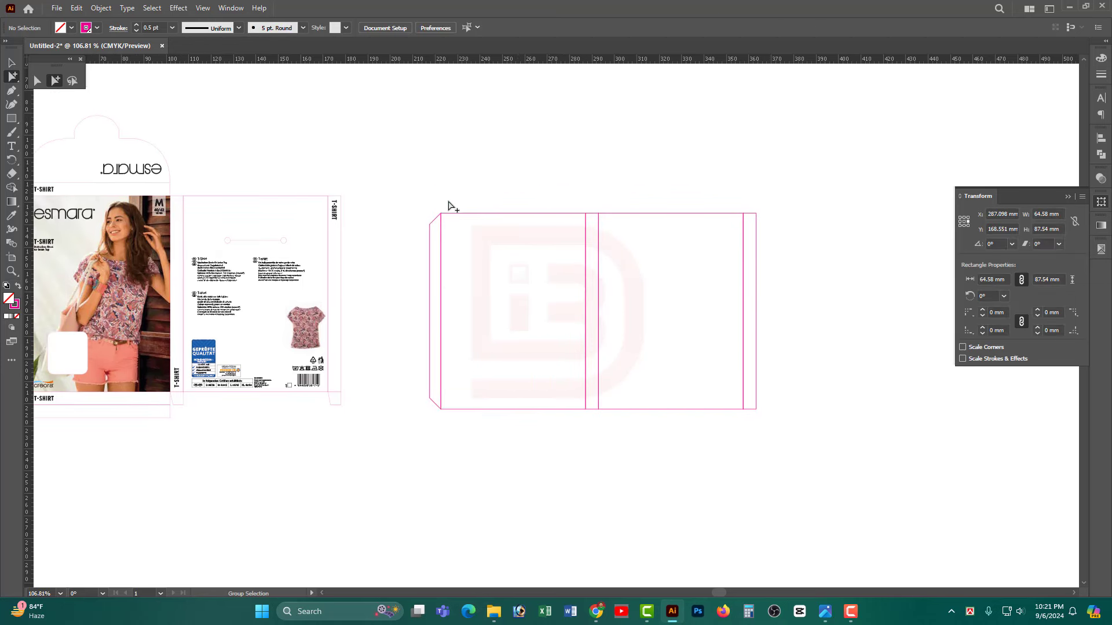
{"action": "left_click_drag", "start_coordinate": [436, 197], "coordinate": [602, 224]}
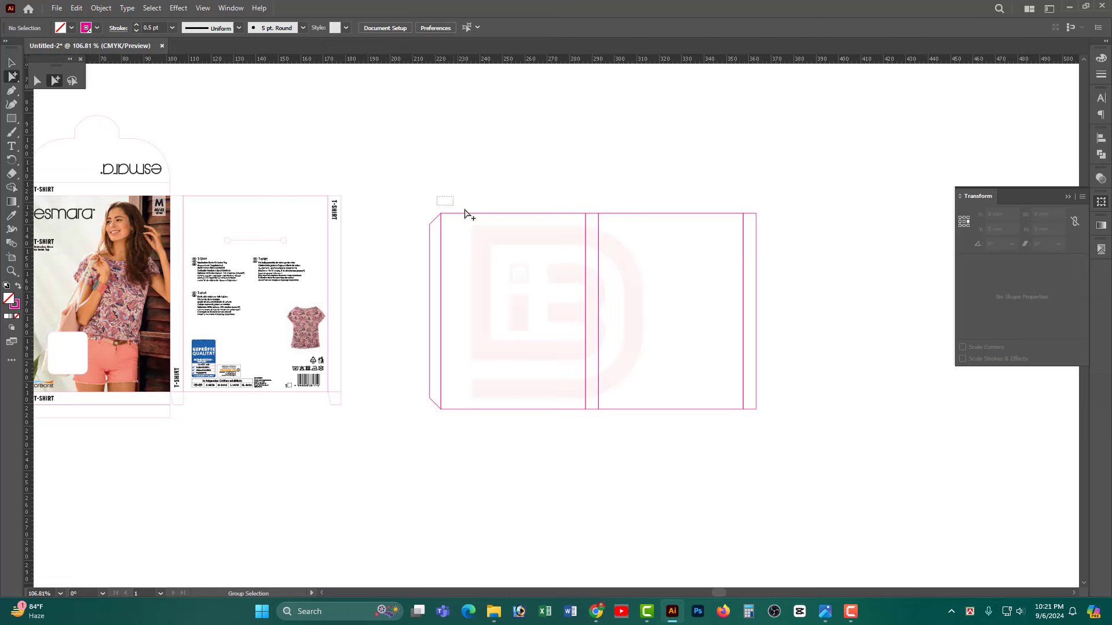
{"action": "left_click", "coordinate": [491, 275]}
{"action": "left_click", "coordinate": [556, 457]}
{"action": "left_click_drag", "start_coordinate": [547, 447], "coordinate": [546, 199]}
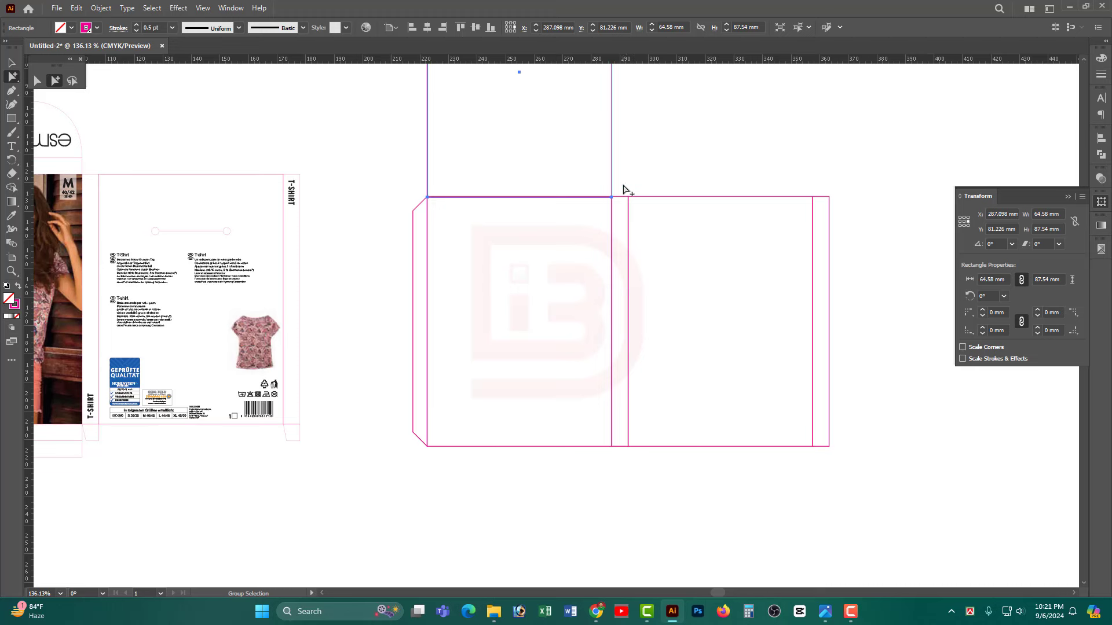
{"action": "left_click", "coordinate": [628, 223]}
{"action": "scroll", "coordinate": [697, 355], "scroll_direction": "up", "scroll_amount": 3}
{"action": "mouse_move", "coordinate": [663, 224]}
{"action": "left_mouse_down"}
{"action": "mouse_move", "coordinate": [659, 196]}
{"action": "mouse_move", "coordinate": [642, 231]}
{"action": "left_mouse_up"}
{"action": "scroll", "coordinate": [643, 255], "scroll_direction": "down", "scroll_amount": 2}
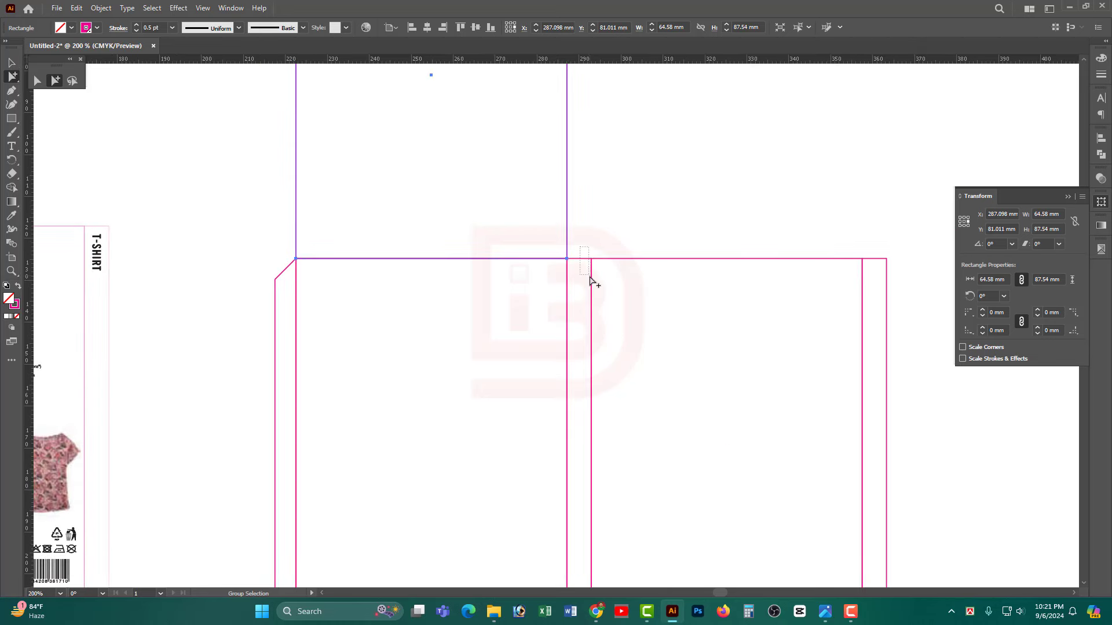
{"action": "left_click_drag", "start_coordinate": [589, 277], "coordinate": [588, 276]}
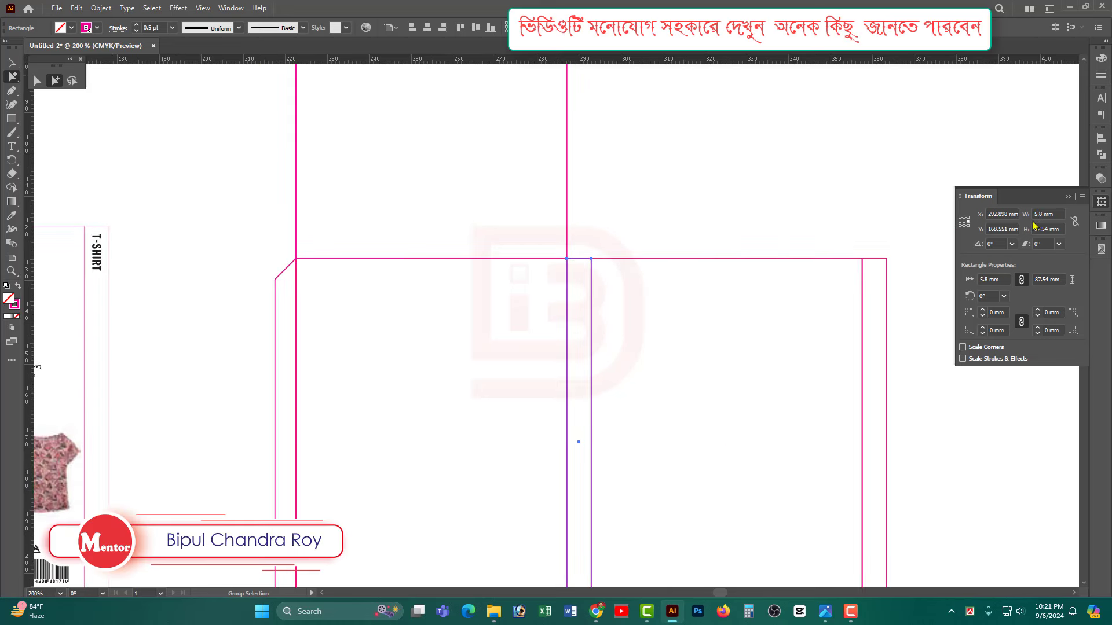
Set the copied strip's height to 5.8 mm, giving a 64.58 × 5.8 mm top strip
{"action": "left_click", "coordinate": [533, 221]}
{"action": "left_click", "coordinate": [1047, 229]}
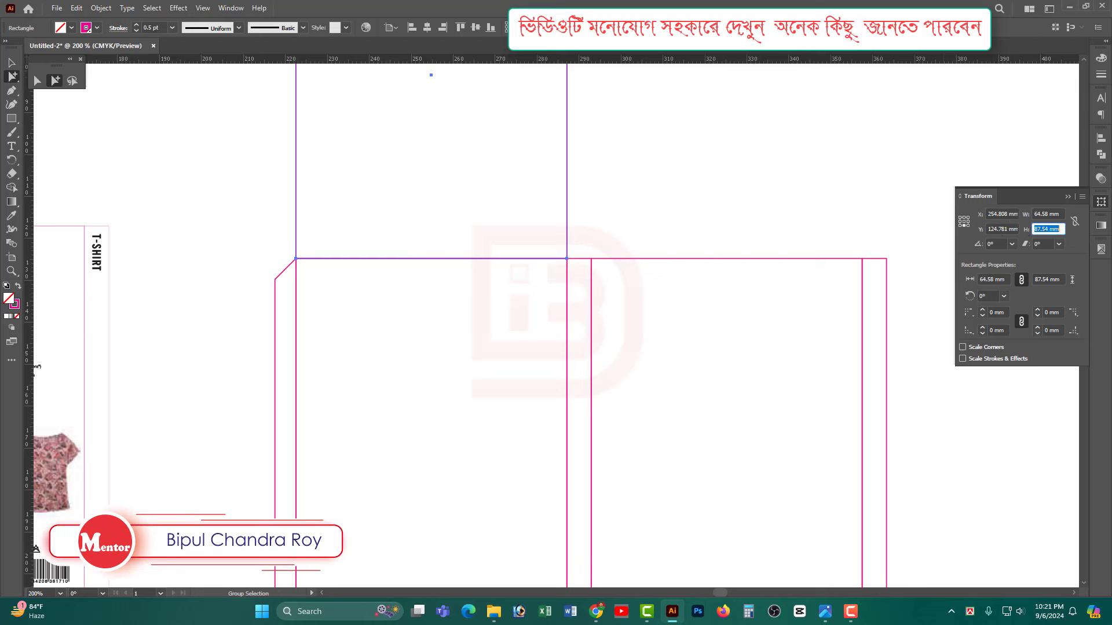
{"action": "type", "text": "5.8"}
{"action": "key", "text": "Return"}
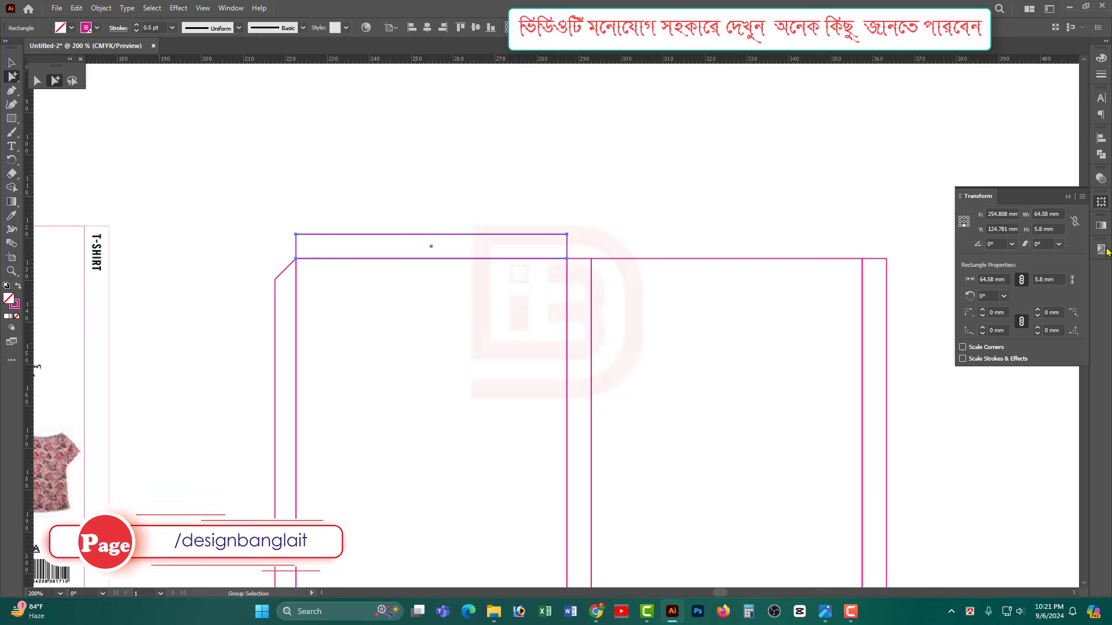
{"action": "left_click", "coordinate": [669, 225]}
{"action": "left_click", "coordinate": [579, 269]}
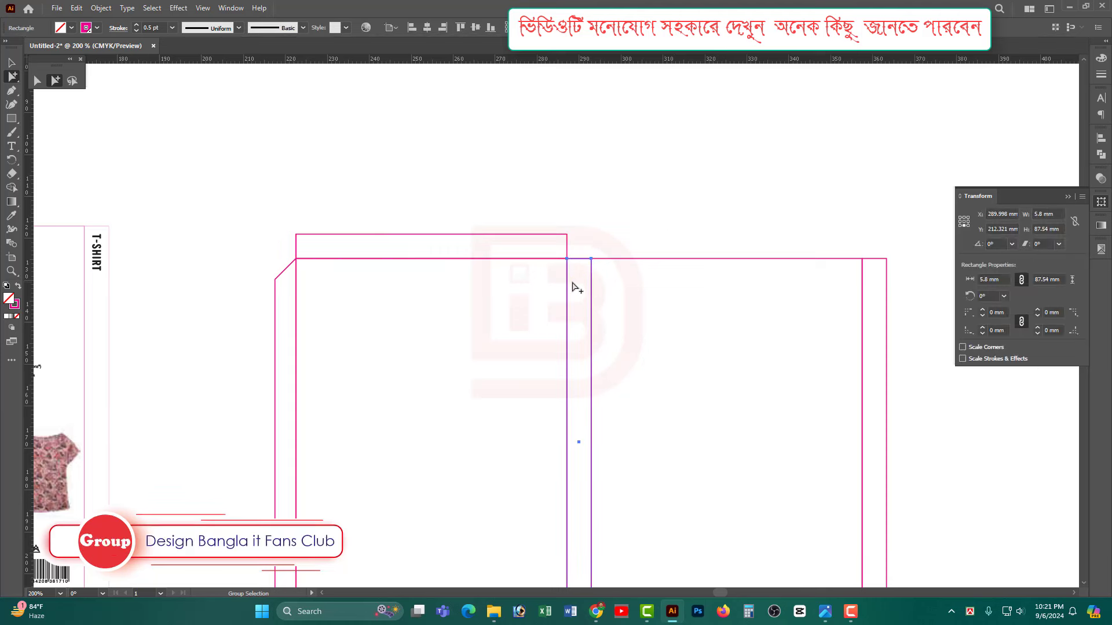
{"action": "left_click", "coordinate": [528, 235]}
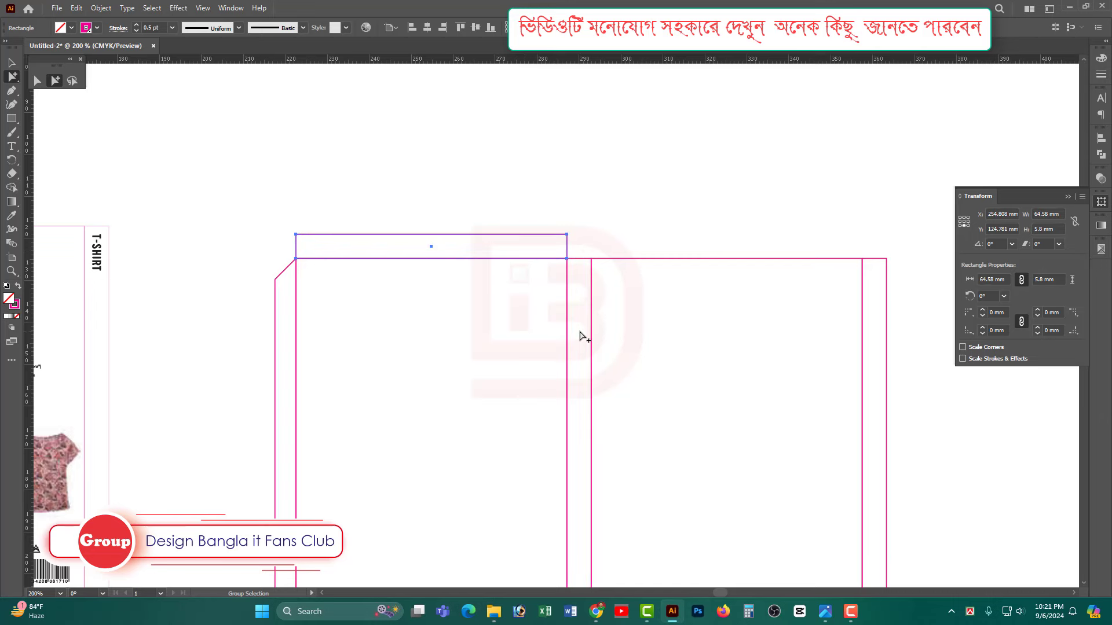
Copy the top strip straight down and snap it to the box's bottom edge
{"action": "key", "text": "ctrl+minus"}
{"action": "key", "text": "ctrl+minus"}
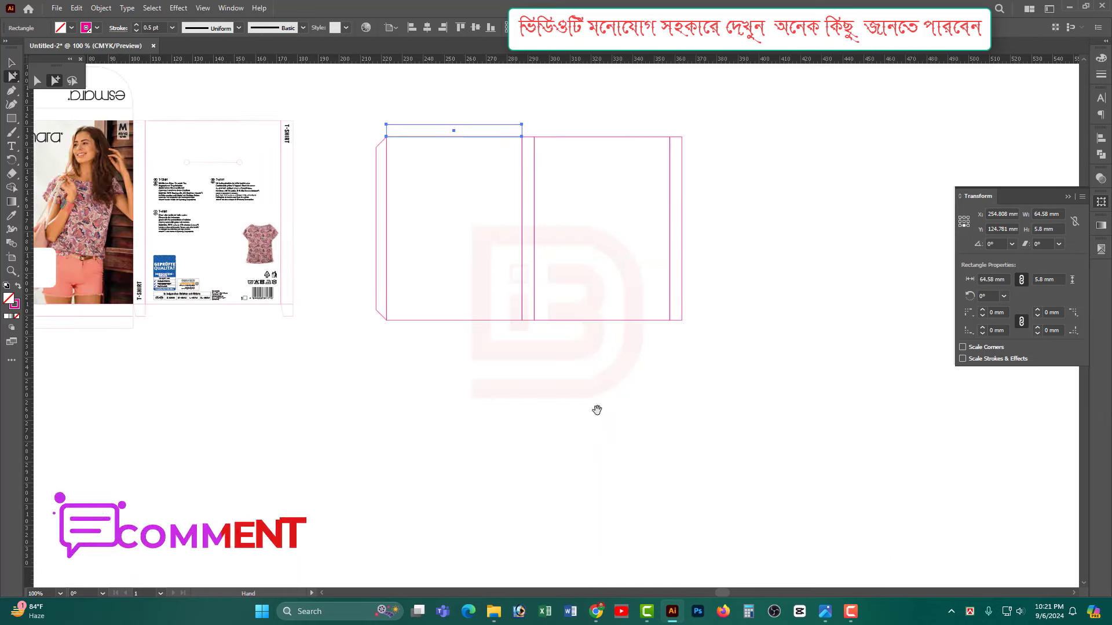
{"action": "left_click_drag", "start_coordinate": [597, 410], "coordinate": [629, 491]}
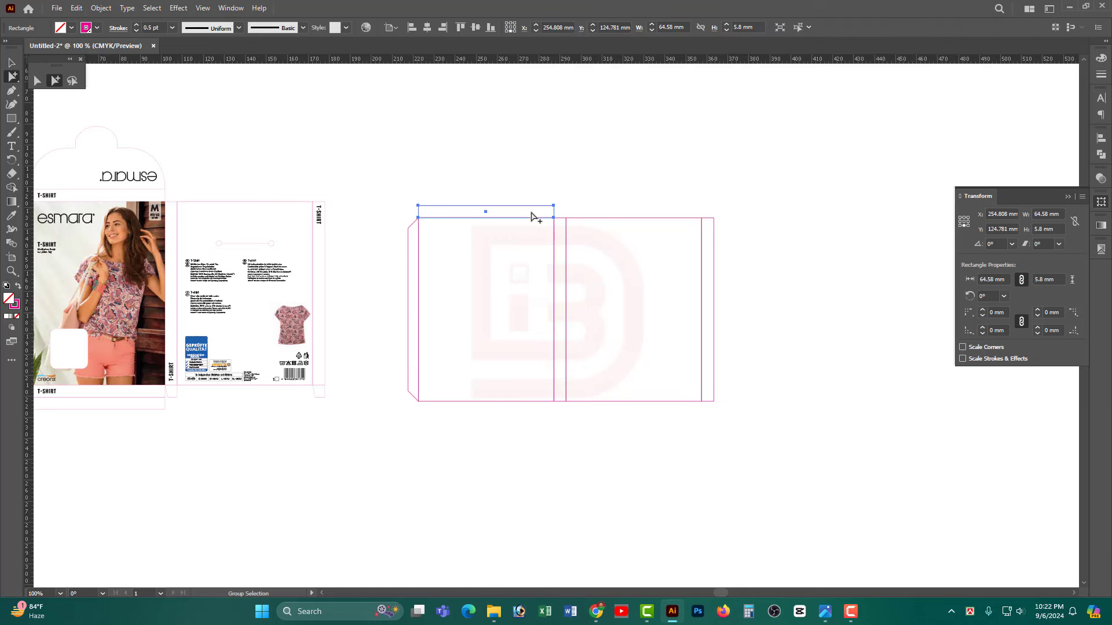
{"action": "left_click_drag", "start_coordinate": [523, 212], "coordinate": [513, 405]}
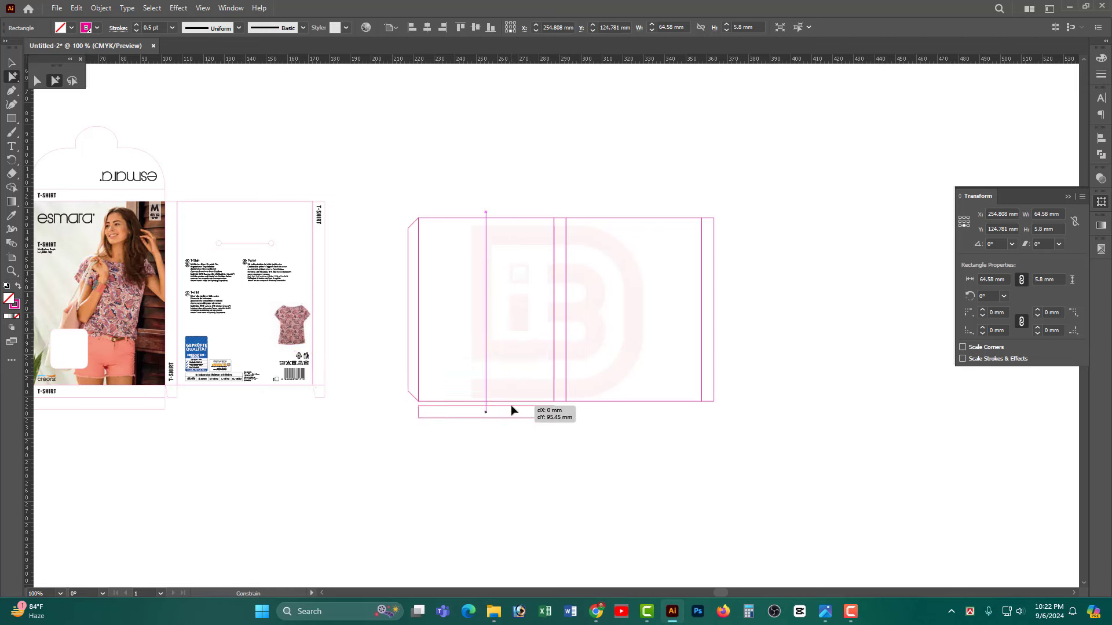
{"action": "scroll", "coordinate": [544, 417], "scroll_direction": "up", "scroll_amount": 5}
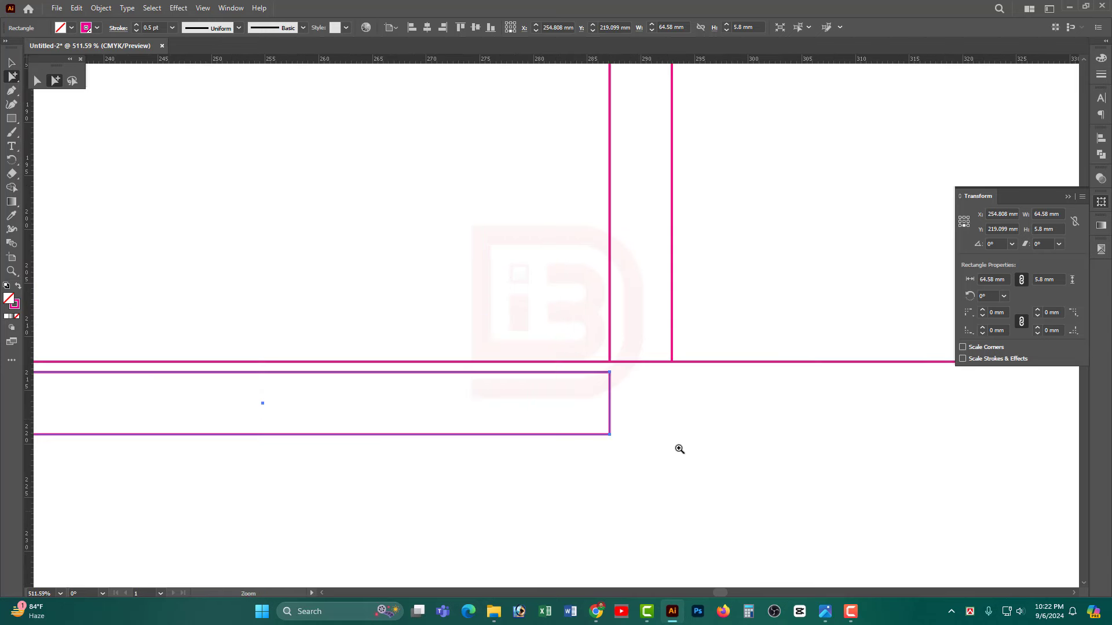
{"action": "left_click_drag", "start_coordinate": [602, 377], "coordinate": [598, 368]}
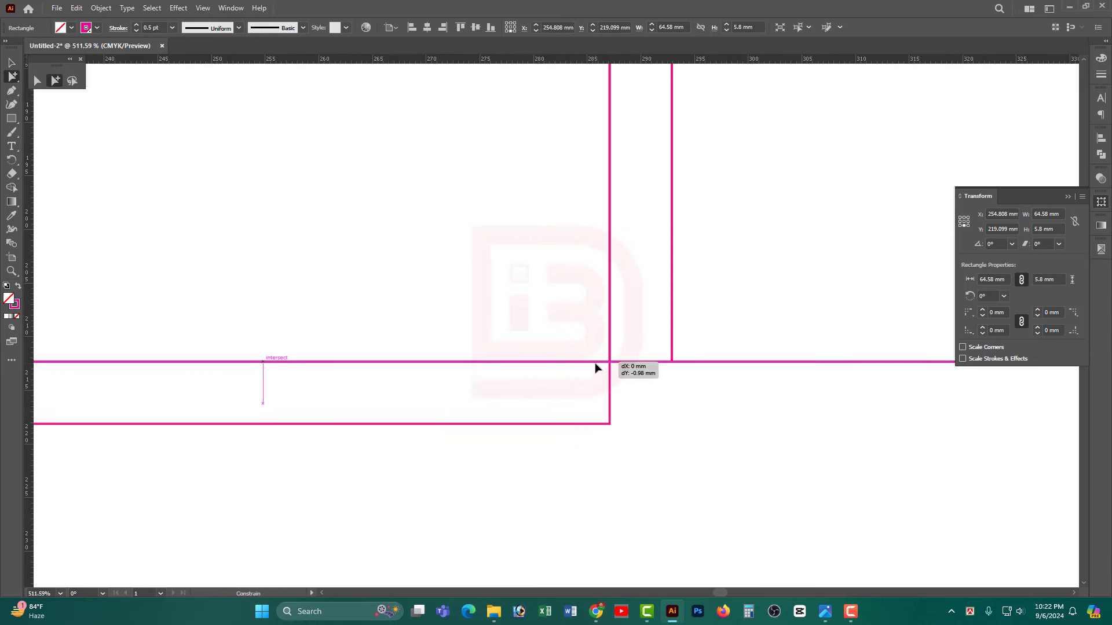
{"action": "left_click", "coordinate": [463, 341], "text": "ctrl+alt"}
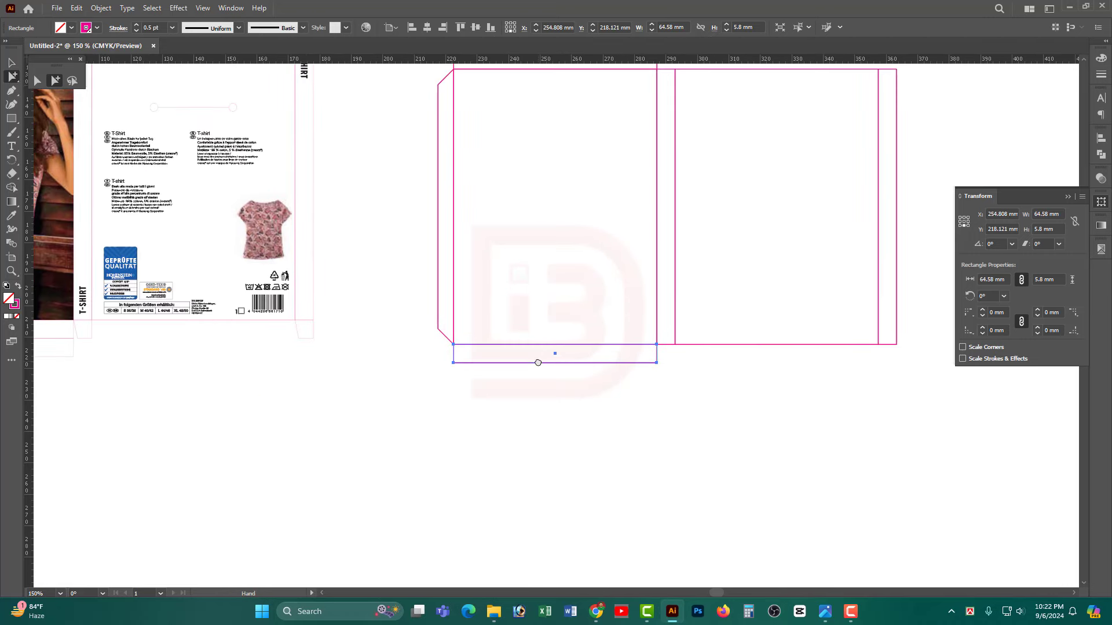
{"action": "left_click", "coordinate": [606, 315], "text": "ctrl+alt"}
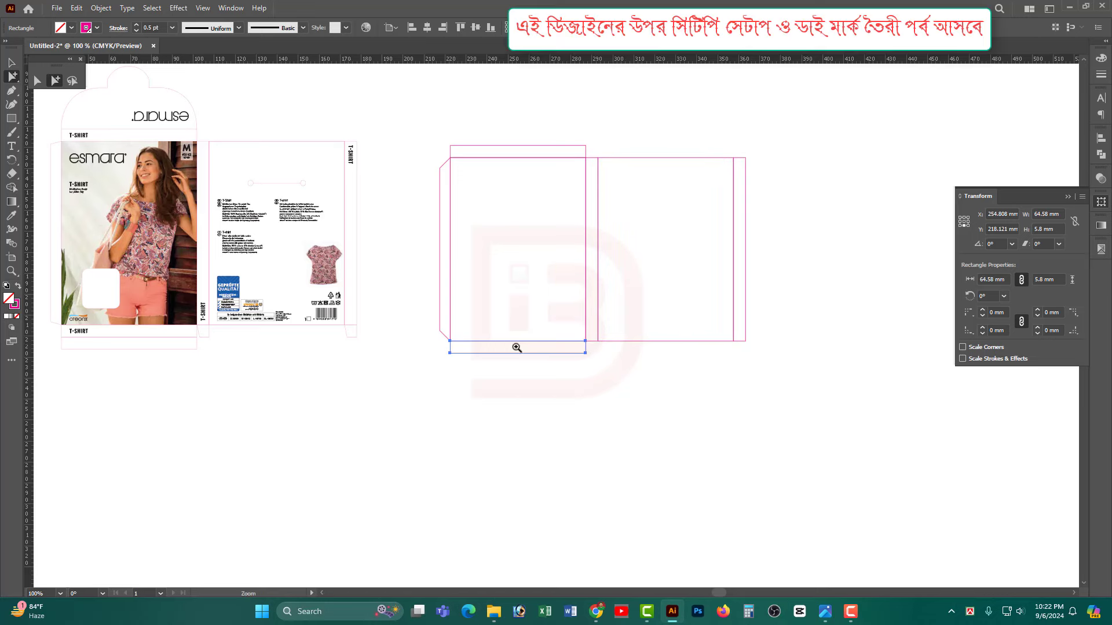
{"action": "scroll", "coordinate": [517, 348], "scroll_direction": "up", "scroll_amount": 2}
{"action": "left_click_drag", "start_coordinate": [579, 360], "coordinate": [576, 386]}
{"action": "scroll", "coordinate": [579, 358], "scroll_direction": "down", "scroll_amount": 2}
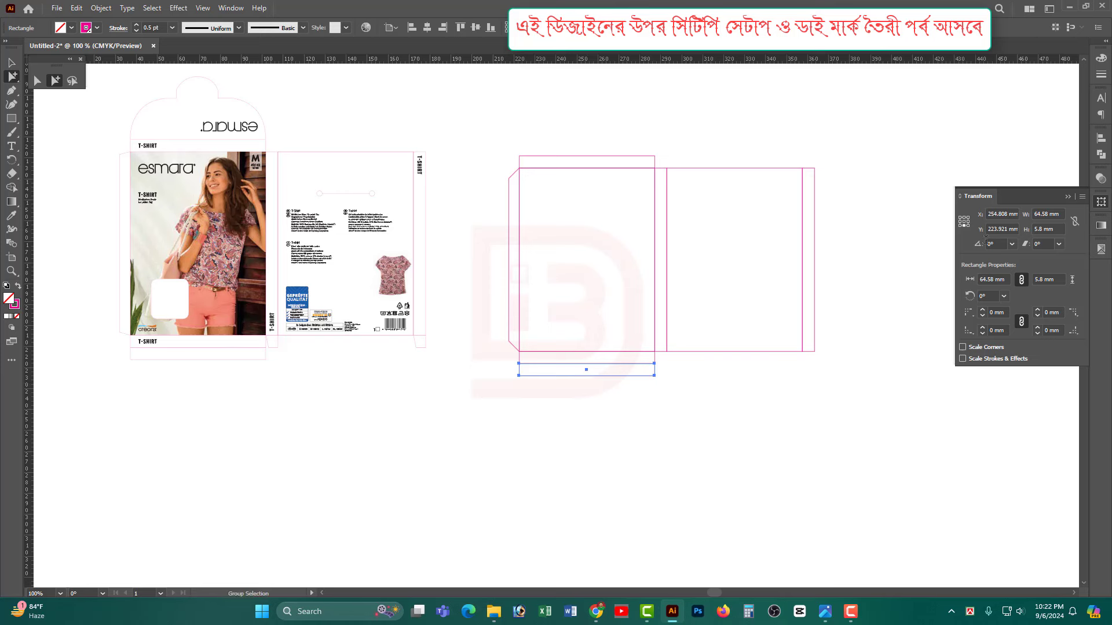
Set the bottom strip's height to 5 mm, anchored at its top edge
{"action": "left_click", "coordinate": [965, 222]}
{"action": "left_click", "coordinate": [1027, 230]}
{"action": "key", "text": "Return"}
{"action": "left_click", "coordinate": [623, 443]}
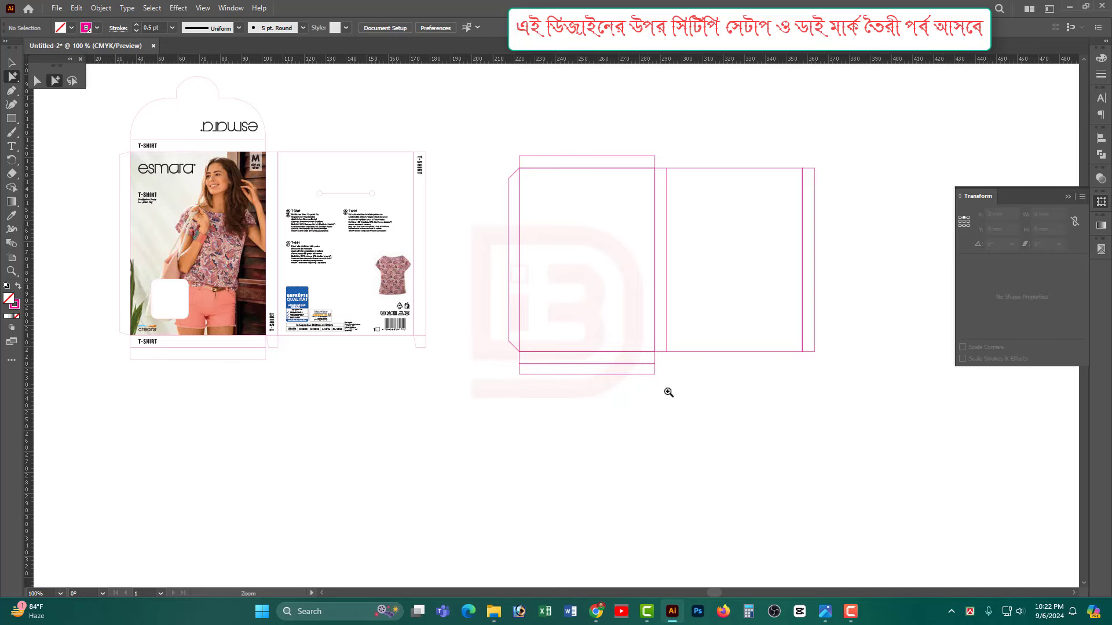
{"action": "left_click_drag", "start_coordinate": [666, 390], "coordinate": [683, 409]}
{"action": "left_click", "coordinate": [661, 359]}
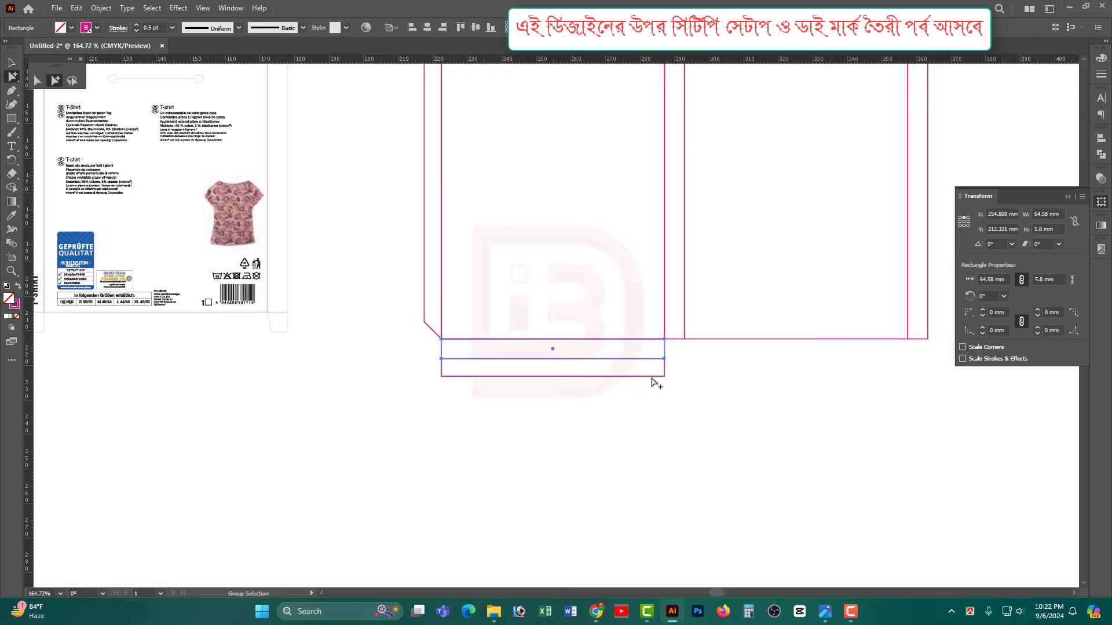
{"action": "key", "text": "ctrl+minus"}
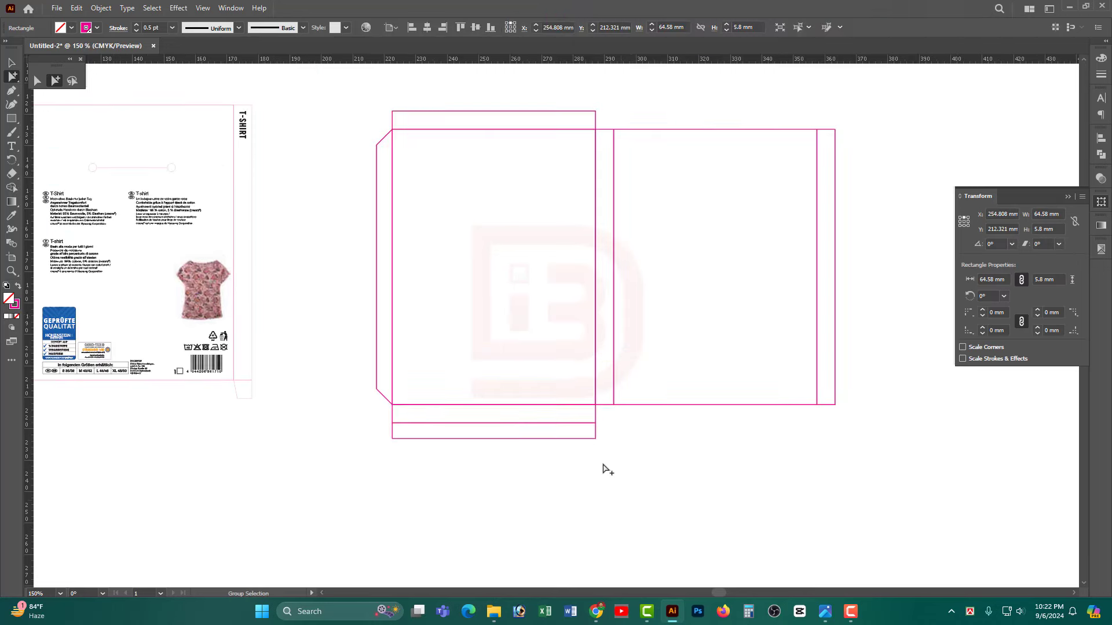
{"action": "left_click_drag", "start_coordinate": [601, 444], "coordinate": [577, 427]}
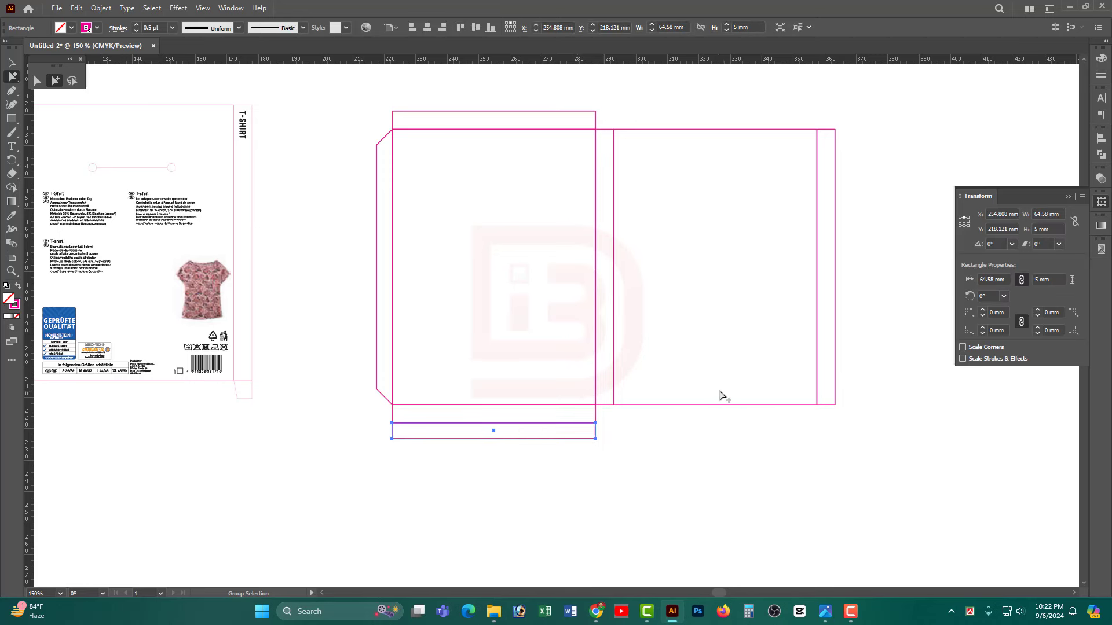
{"action": "key", "text": "ctrl+minus"}
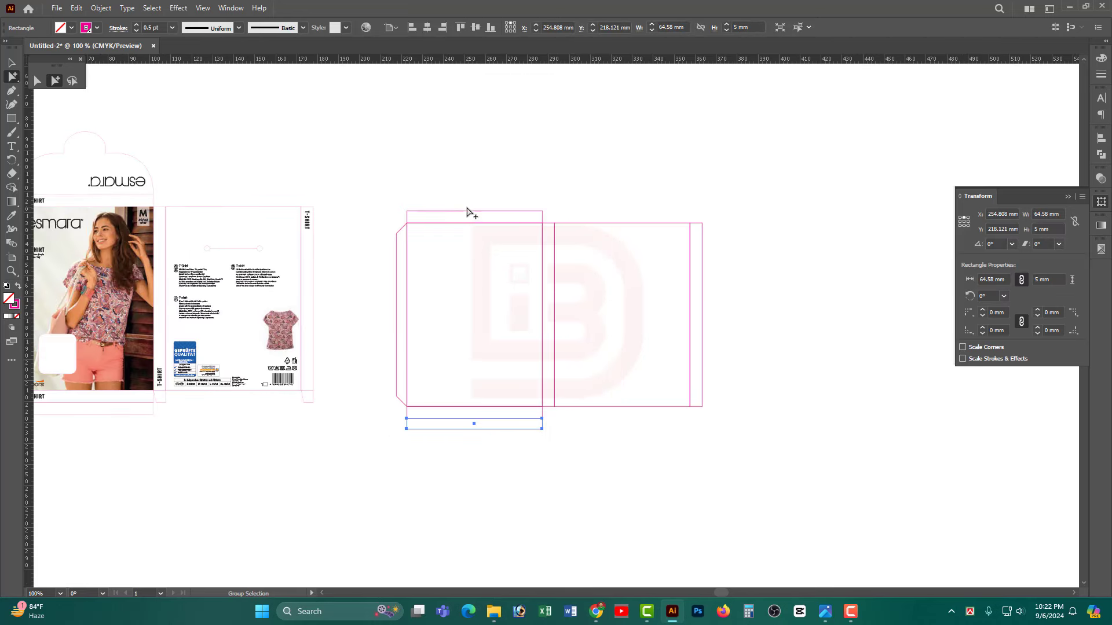
{"action": "left_click", "coordinate": [590, 448]}
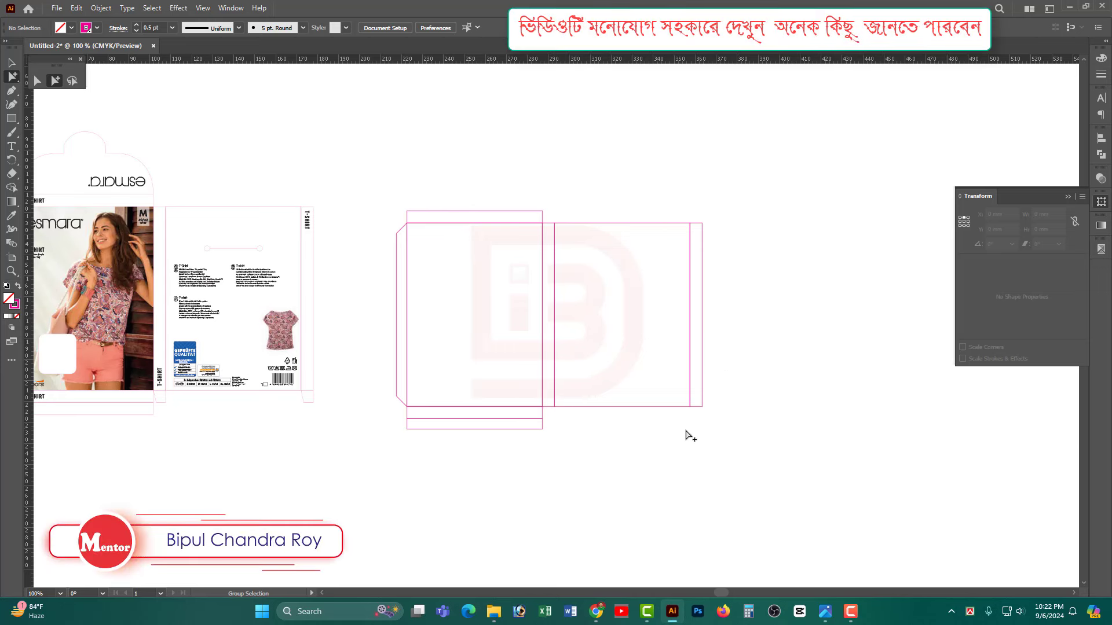
{"action": "left_click_drag", "start_coordinate": [380, 289], "coordinate": [494, 311]}
{"action": "left_click", "coordinate": [203, 183]}
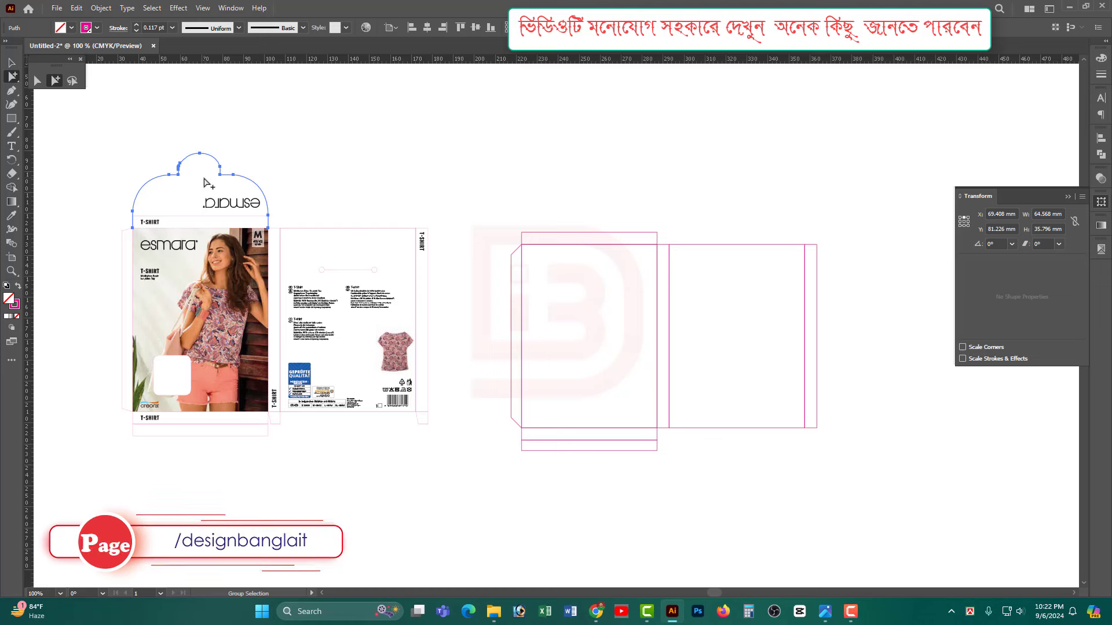
{"action": "key", "text": "v"}
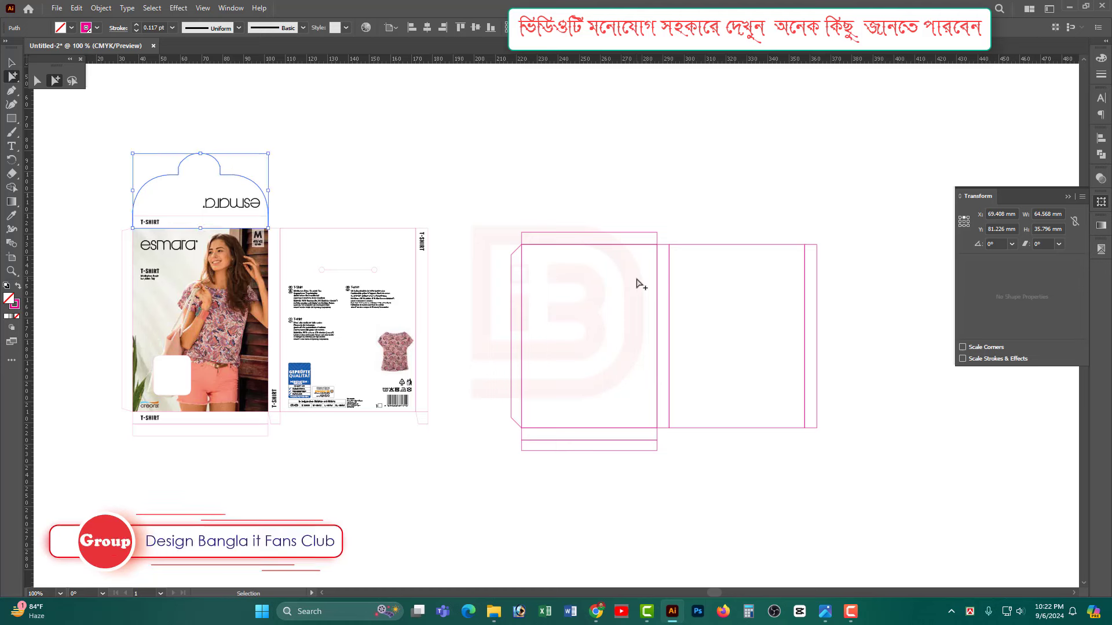
{"action": "key", "text": "ctrl"}
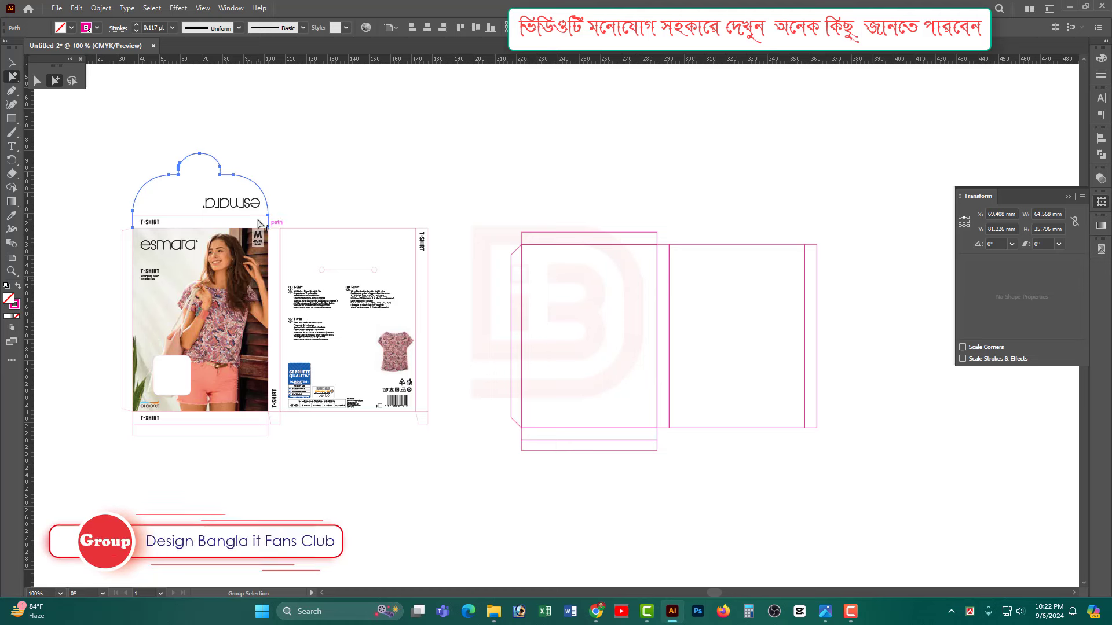
{"action": "key", "text": "ctrl+space"}
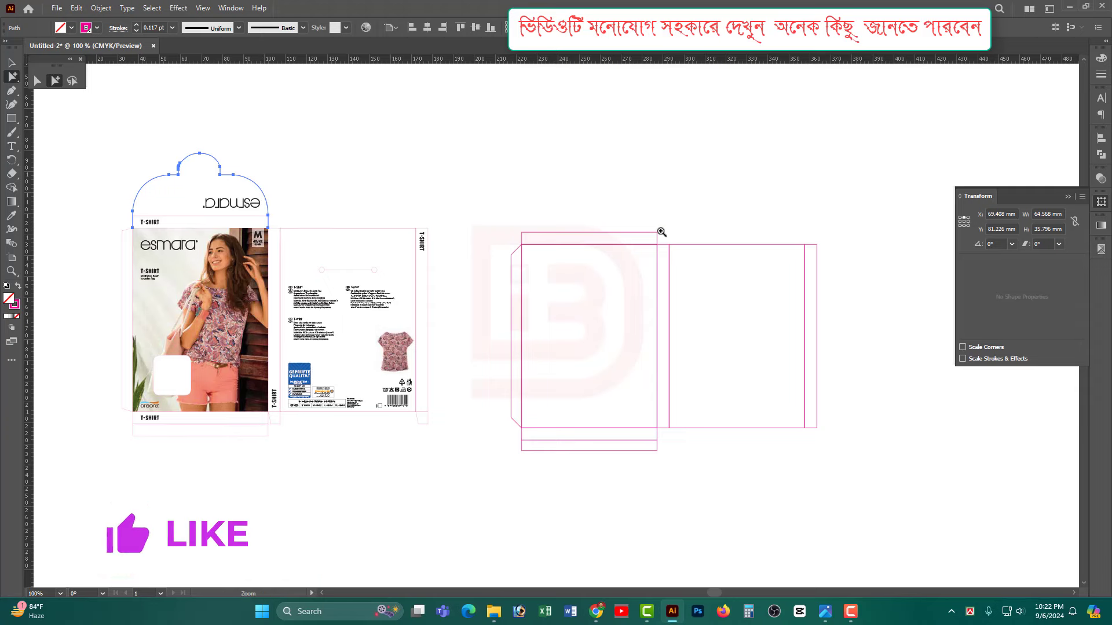
{"action": "scroll", "coordinate": [662, 232], "scroll_direction": "up", "scroll_amount": 2}
{"action": "scroll", "coordinate": [728, 293], "scroll_direction": "up", "scroll_amount": 2}
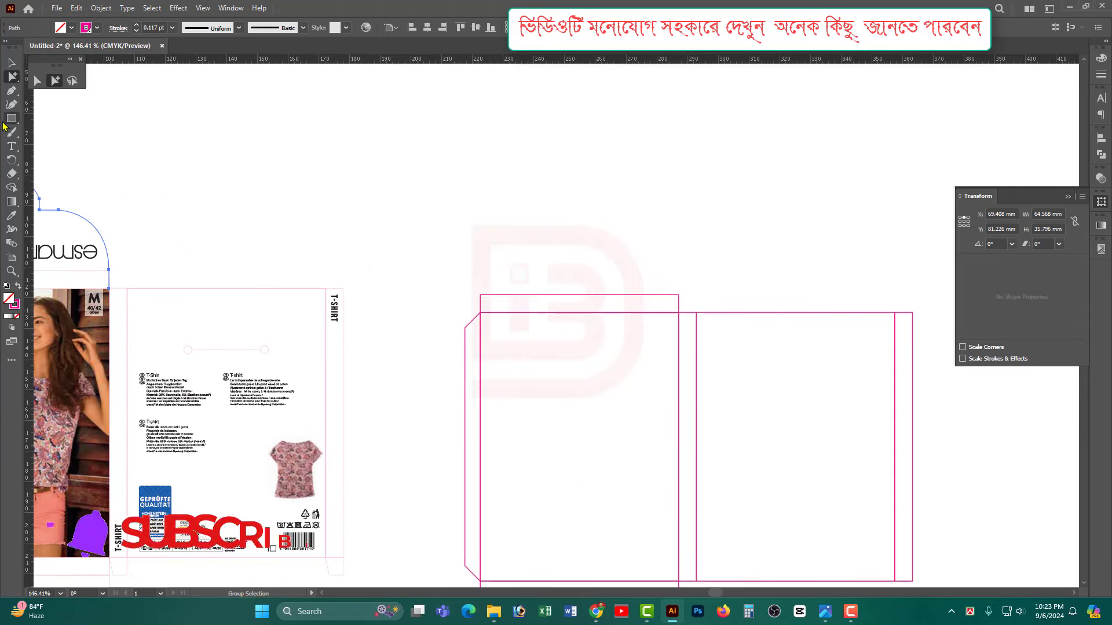
Pick the top flap rectangle with Group Selection and snap it back onto the panel edge
{"action": "left_click", "coordinate": [11, 118]}
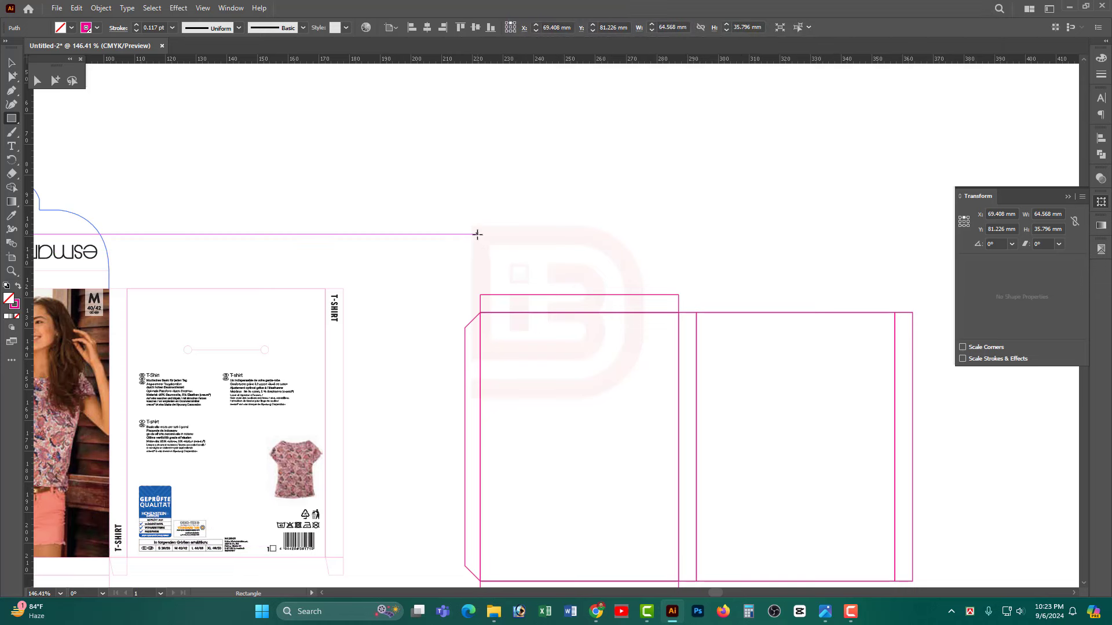
{"action": "left_click_drag", "start_coordinate": [477, 234], "coordinate": [678, 296]}
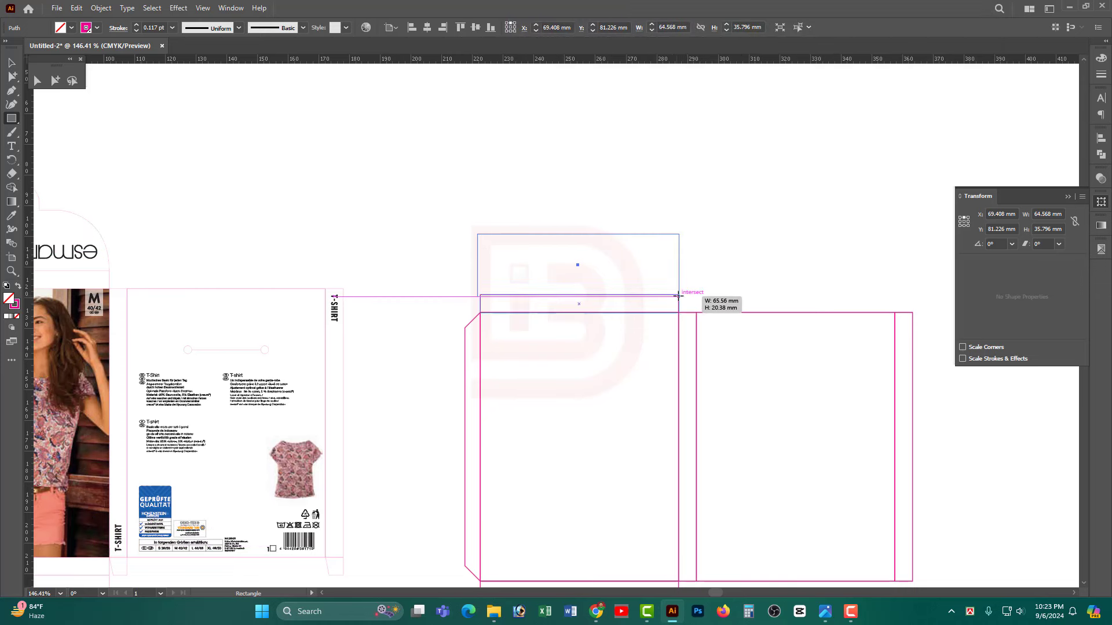
{"action": "key", "text": "ctrl+z"}
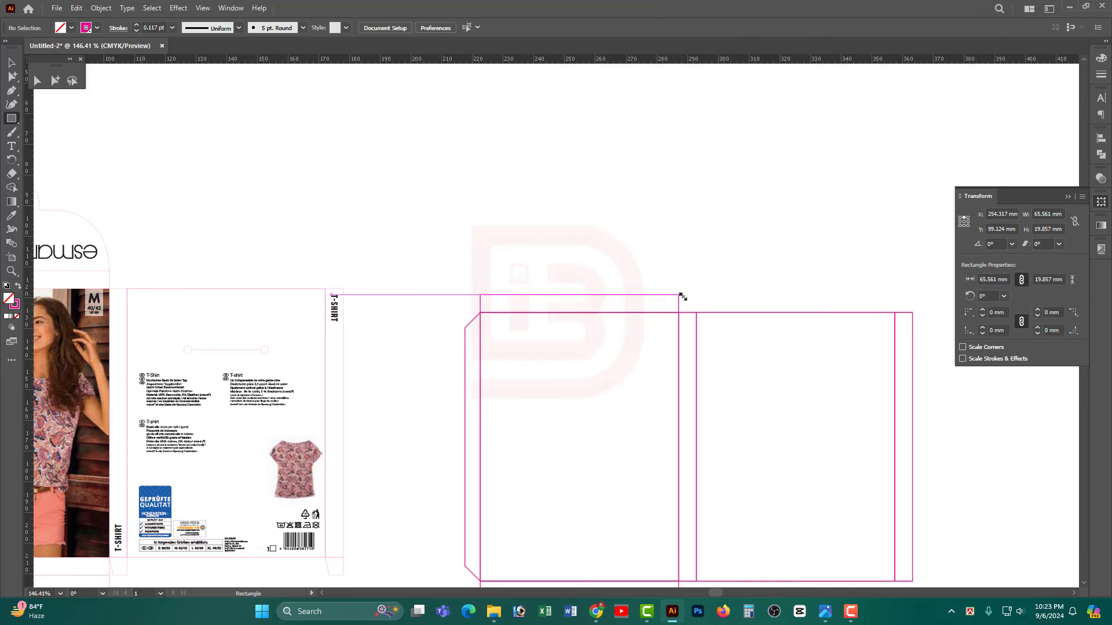
{"action": "left_click", "coordinate": [55, 81]}
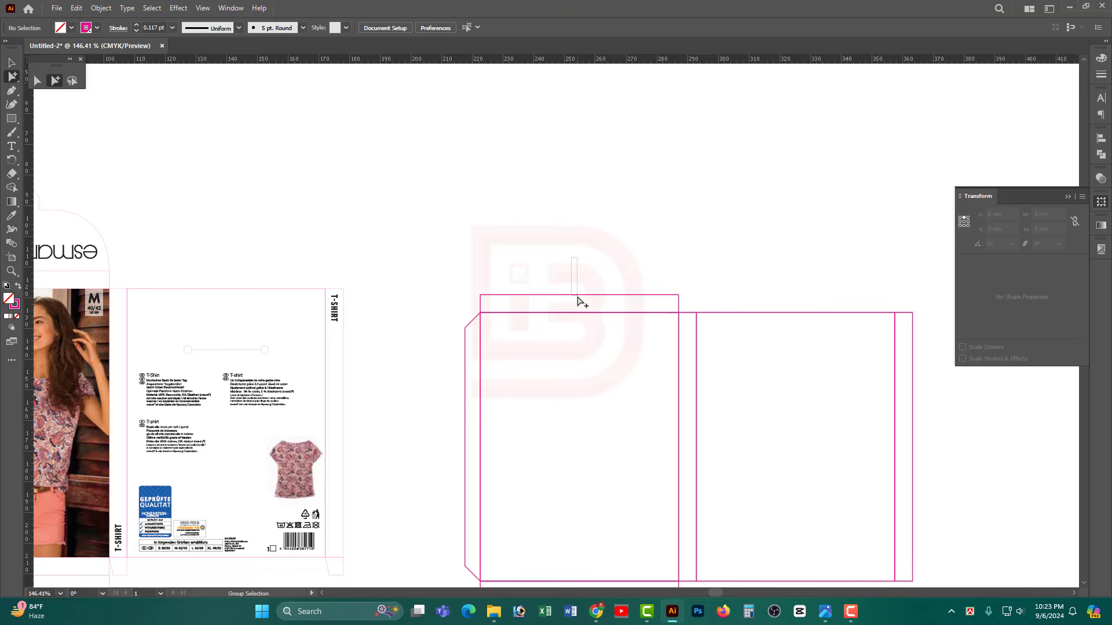
{"action": "left_click_drag", "start_coordinate": [579, 297], "coordinate": [587, 278]}
{"action": "left_click", "coordinate": [718, 455]}
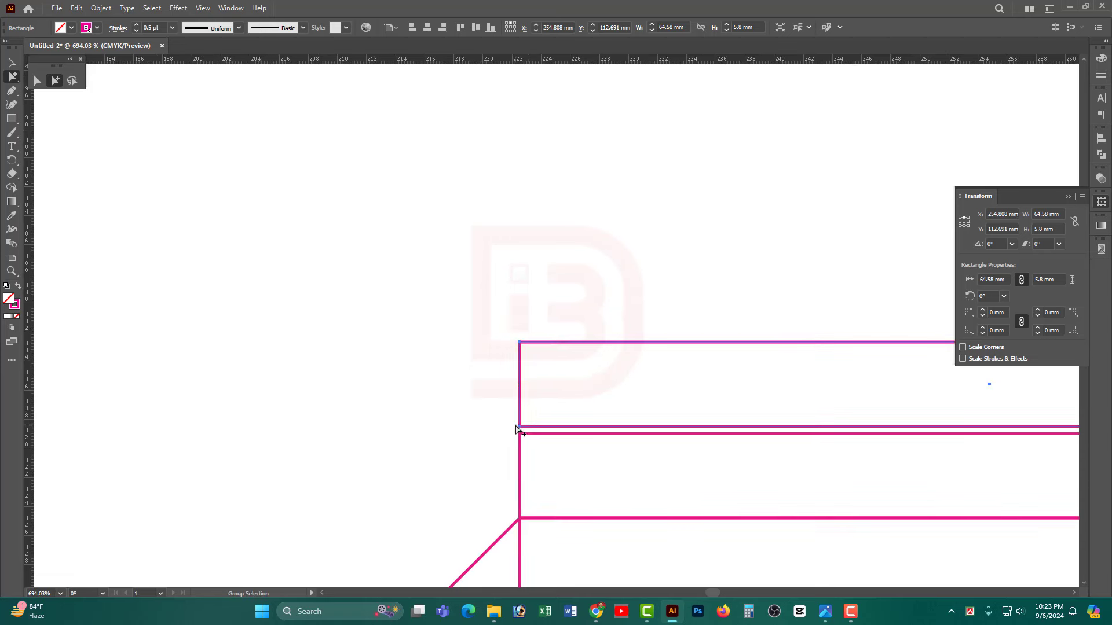
{"action": "left_click_drag", "start_coordinate": [531, 429], "coordinate": [532, 435]}
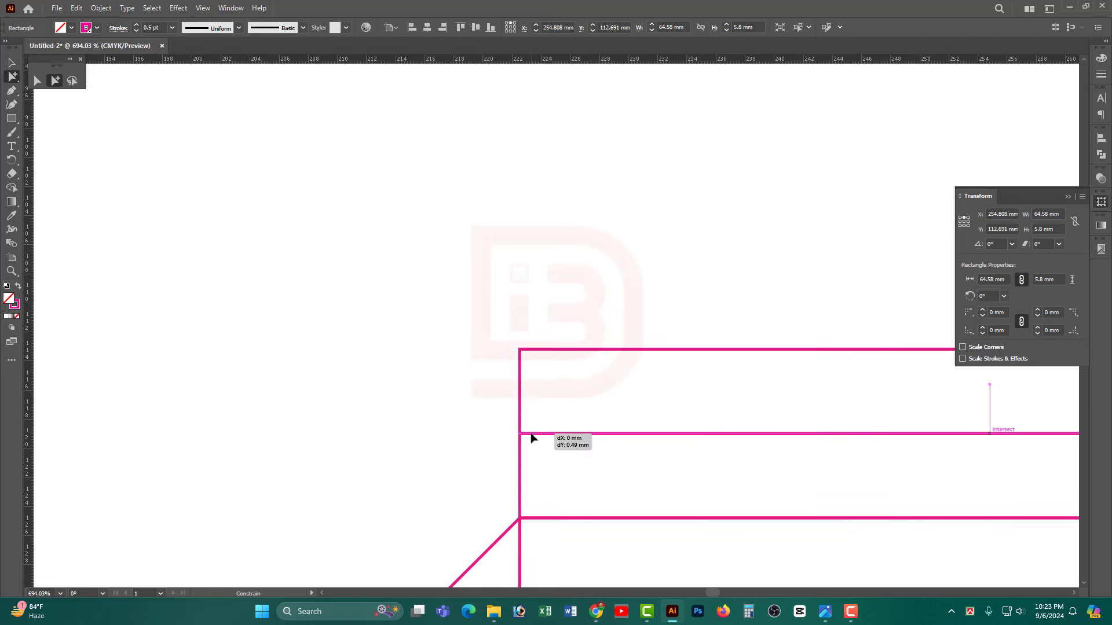
{"action": "left_click", "coordinate": [652, 293]}
{"action": "left_click", "coordinate": [722, 463], "text": "alt"}
{"action": "left_click", "coordinate": [626, 303], "text": "alt"}
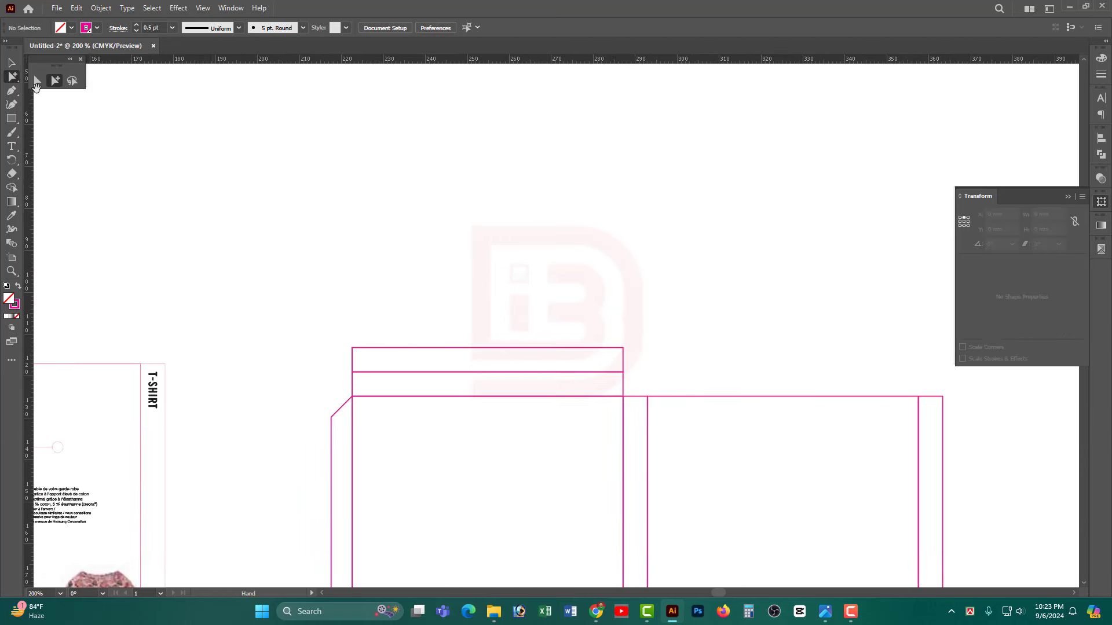
Make the top flap 15 mm tall, anchored at its bottom-centre reference point
{"action": "left_click", "coordinate": [472, 348]}
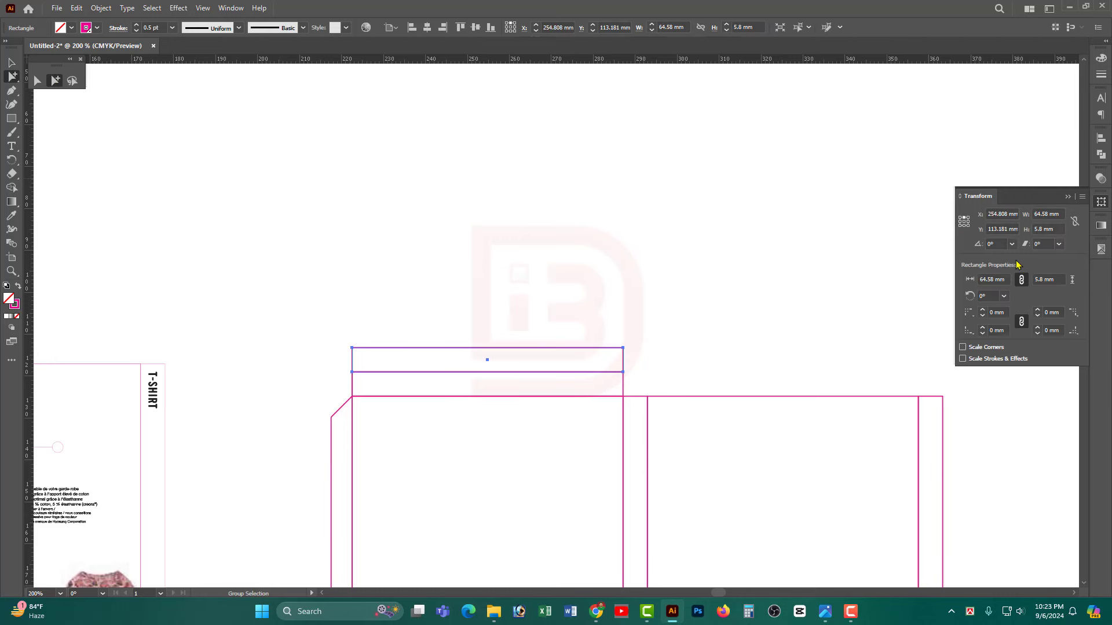
{"action": "left_click", "coordinate": [965, 227]}
{"action": "left_click", "coordinate": [1045, 229]}
{"action": "key", "text": "Return"}
{"action": "key", "text": "ctrl+minus"}
{"action": "key", "text": "ctrl+minus"}
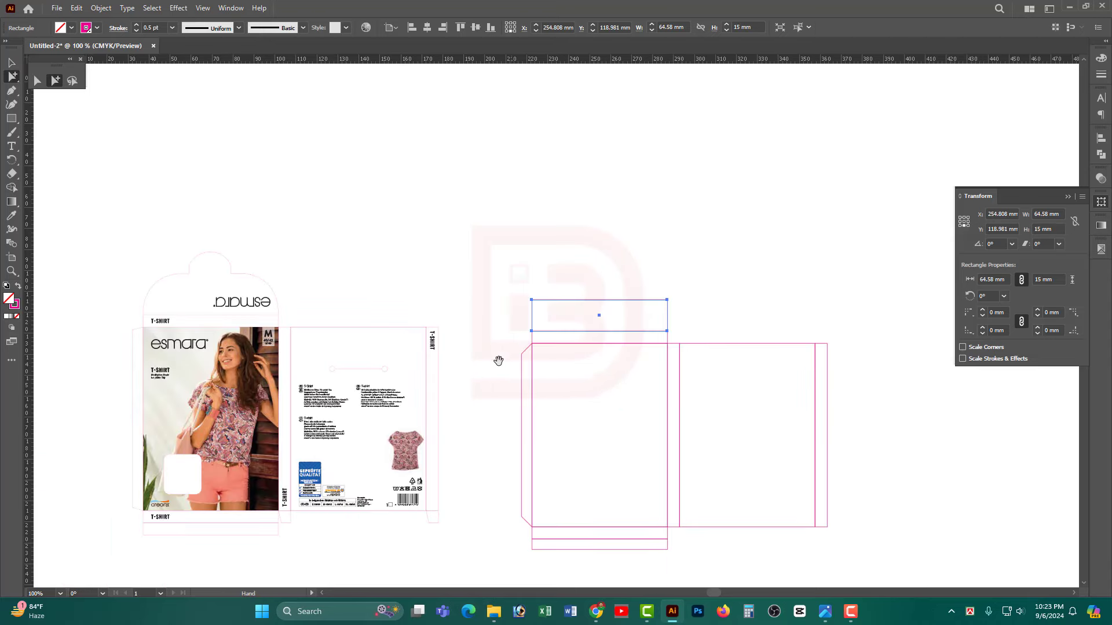
{"action": "left_click_drag", "start_coordinate": [498, 360], "coordinate": [525, 366]}
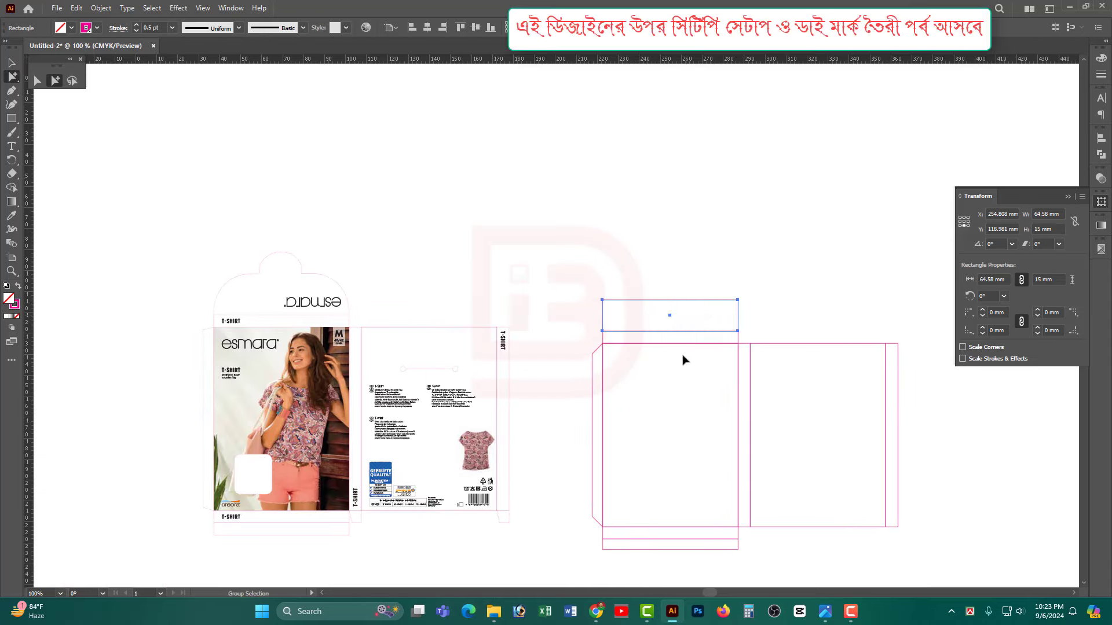
Draw a circle over the top flap with the Ellipse tool
{"action": "scroll", "coordinate": [683, 358], "scroll_direction": "up", "scroll_amount": 3}
{"action": "scroll", "coordinate": [568, 355], "scroll_direction": "left", "scroll_amount": 4}
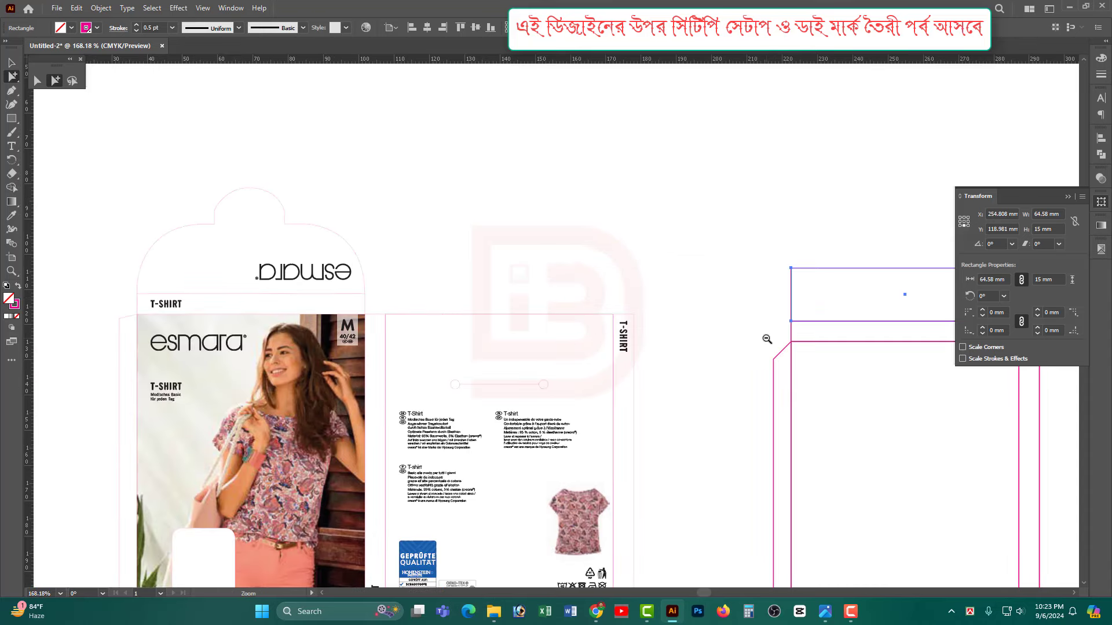
{"action": "scroll", "coordinate": [818, 360], "scroll_direction": "right", "scroll_amount": 3}
{"action": "scroll", "coordinate": [635, 283], "scroll_direction": "right", "scroll_amount": 1}
{"action": "scroll", "coordinate": [714, 358], "scroll_direction": "up", "scroll_amount": 2}
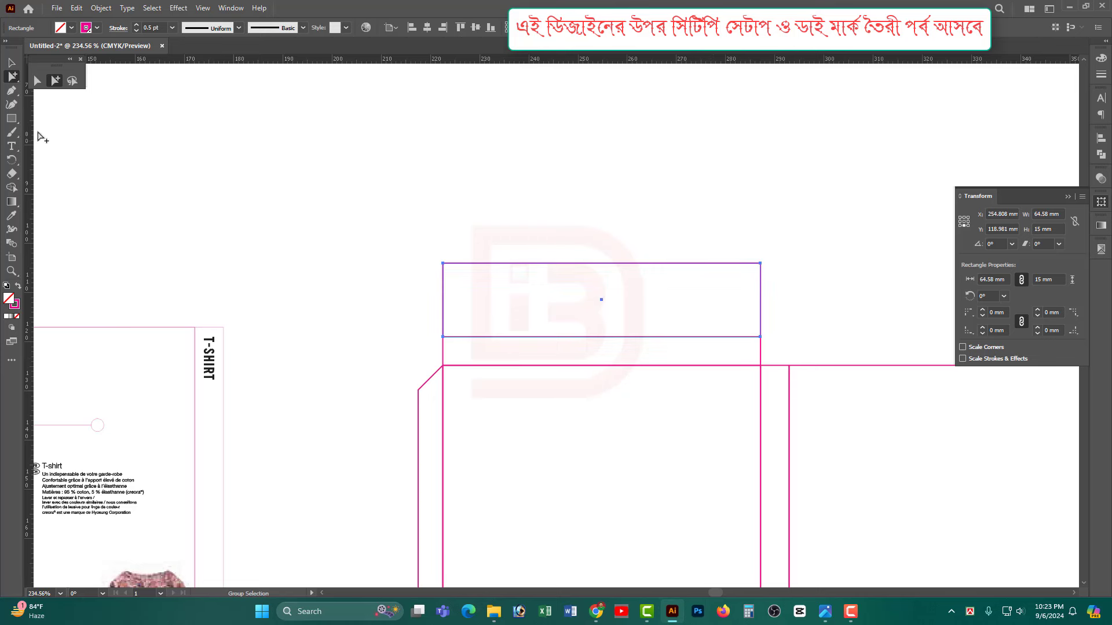
{"action": "left_click_drag", "start_coordinate": [12, 120], "coordinate": [47, 145]}
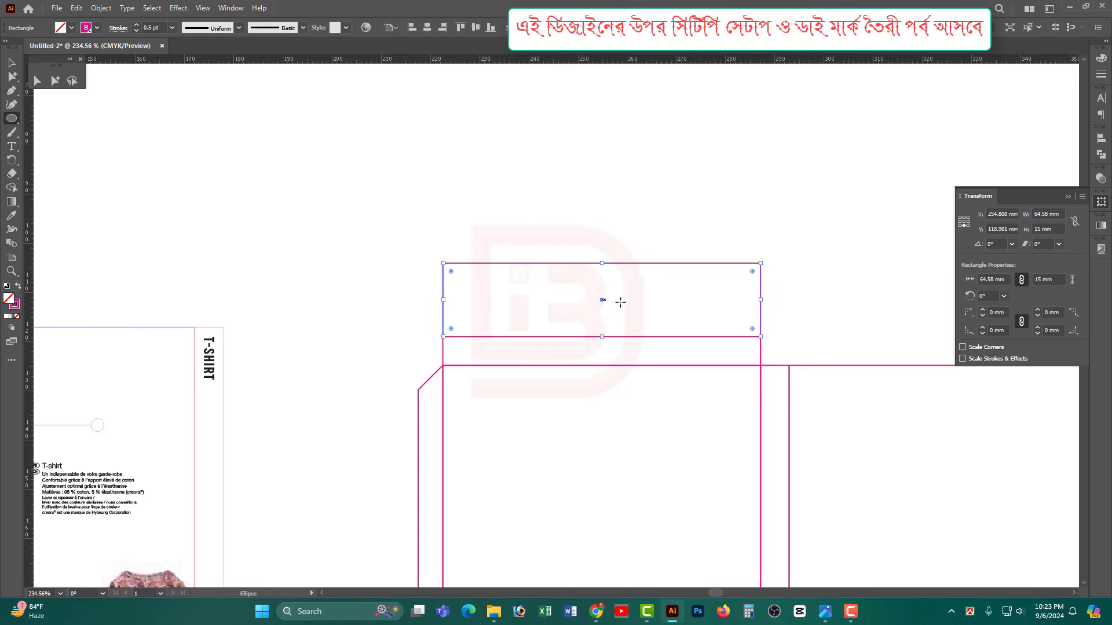
{"action": "left_click_drag", "start_coordinate": [619, 290], "coordinate": [648, 320]}
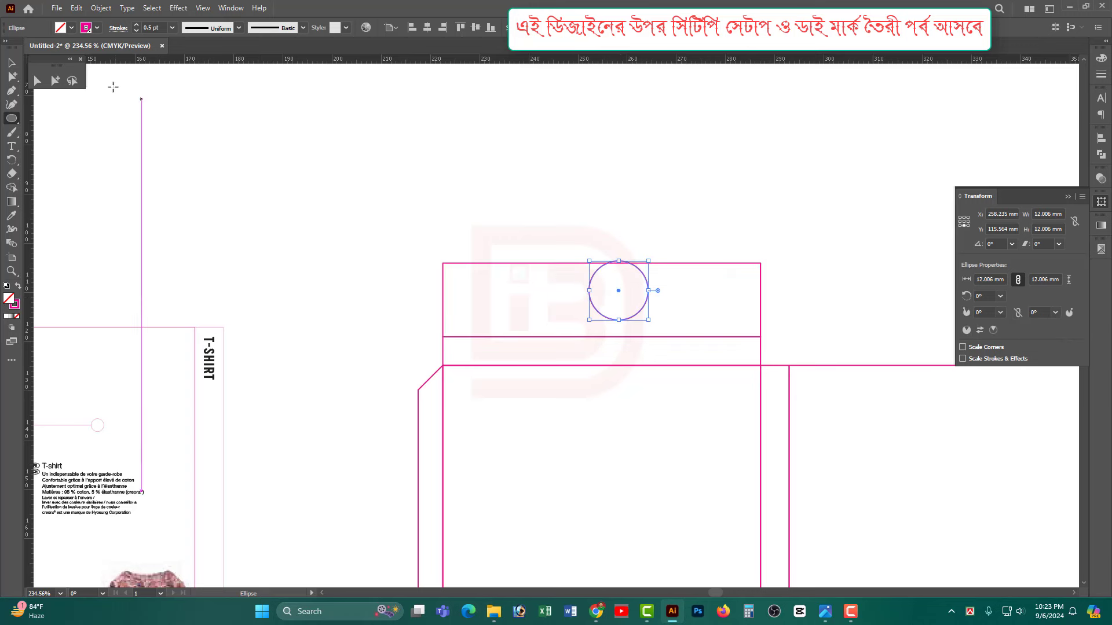
Centre the circle on the flap's top edge, enlarge it to about 15 mm, and select it with the flap
{"action": "left_click", "coordinate": [16, 68]}
{"action": "left_click", "coordinate": [484, 114]}
{"action": "left_click_drag", "start_coordinate": [618, 292], "coordinate": [602, 265]}
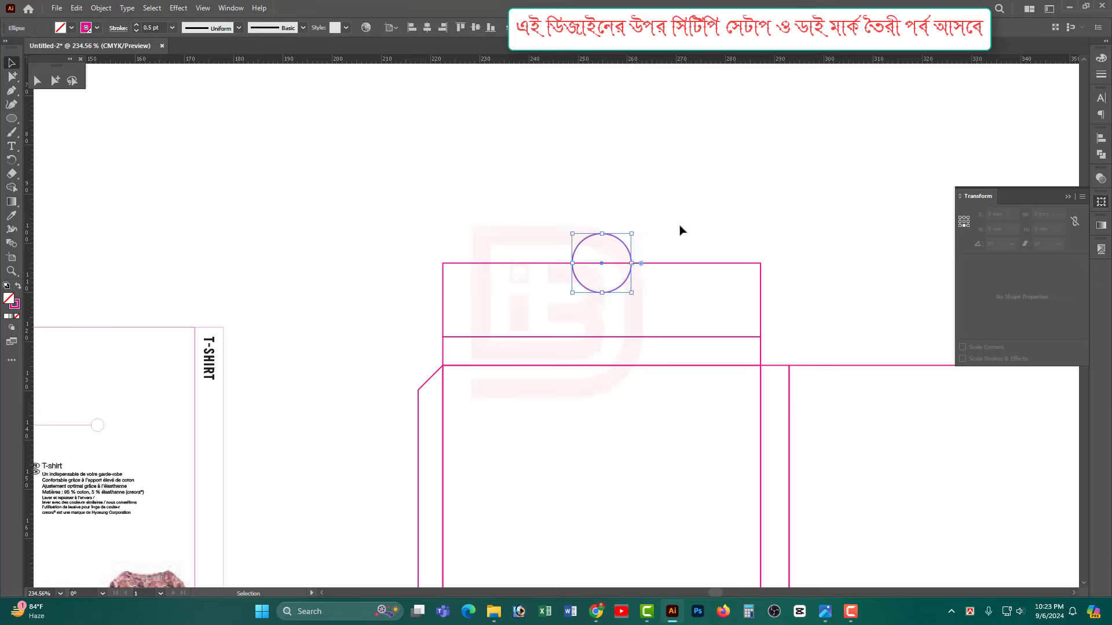
{"action": "left_click", "coordinate": [720, 306]}
{"action": "scroll", "coordinate": [583, 279], "scroll_direction": "up", "scroll_amount": 2}
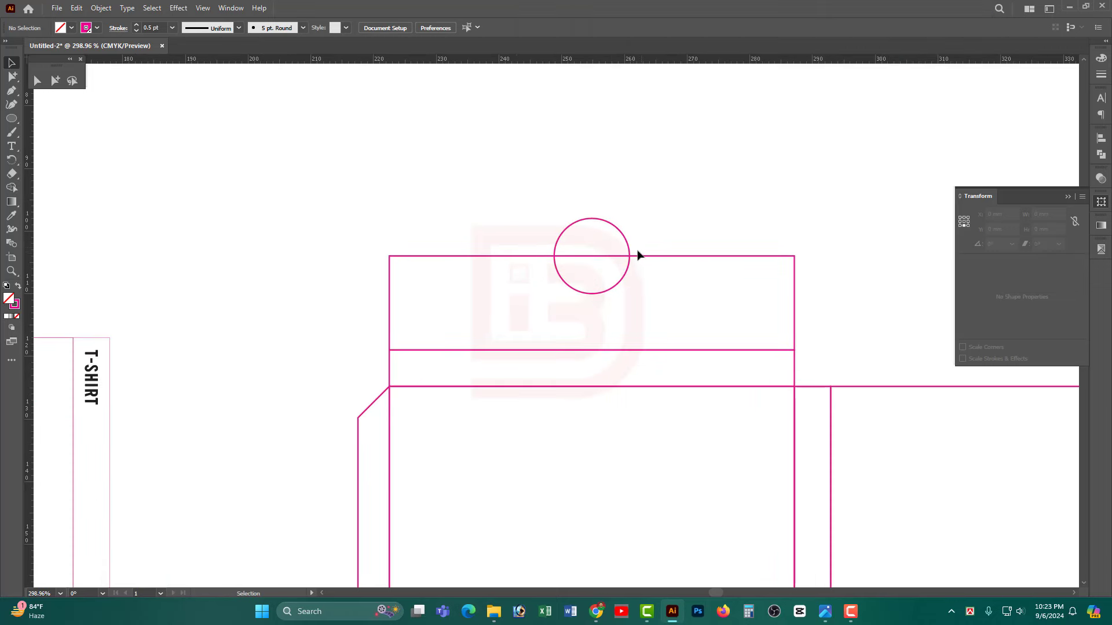
{"action": "left_click", "coordinate": [629, 248]}
{"action": "left_click_drag", "start_coordinate": [631, 255], "coordinate": [640, 261]}
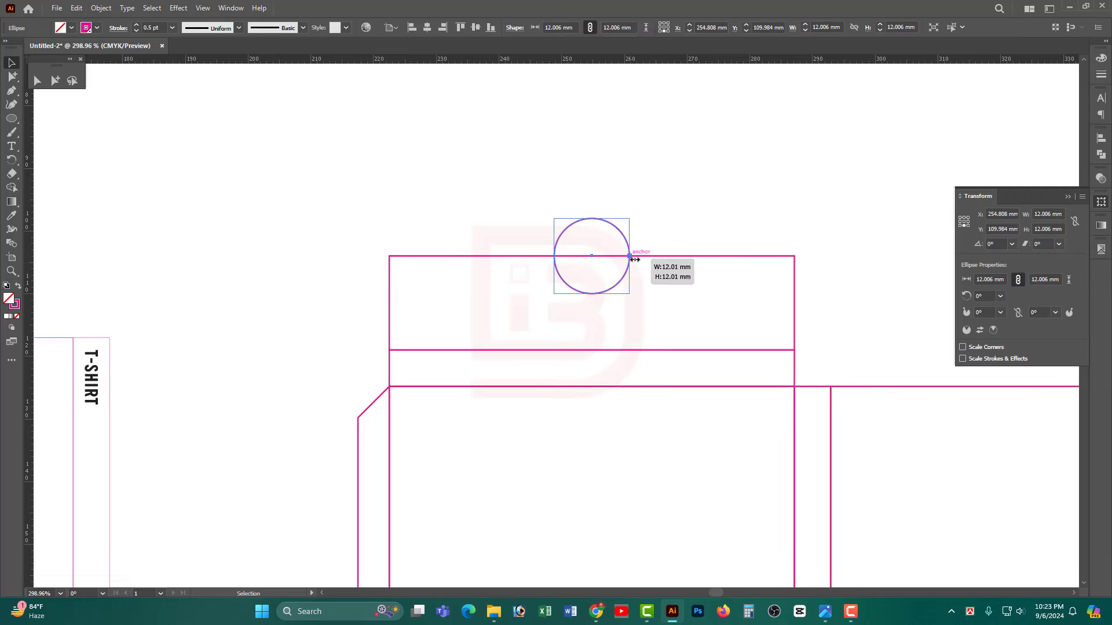
{"action": "left_click", "coordinate": [619, 257], "text": "shift"}
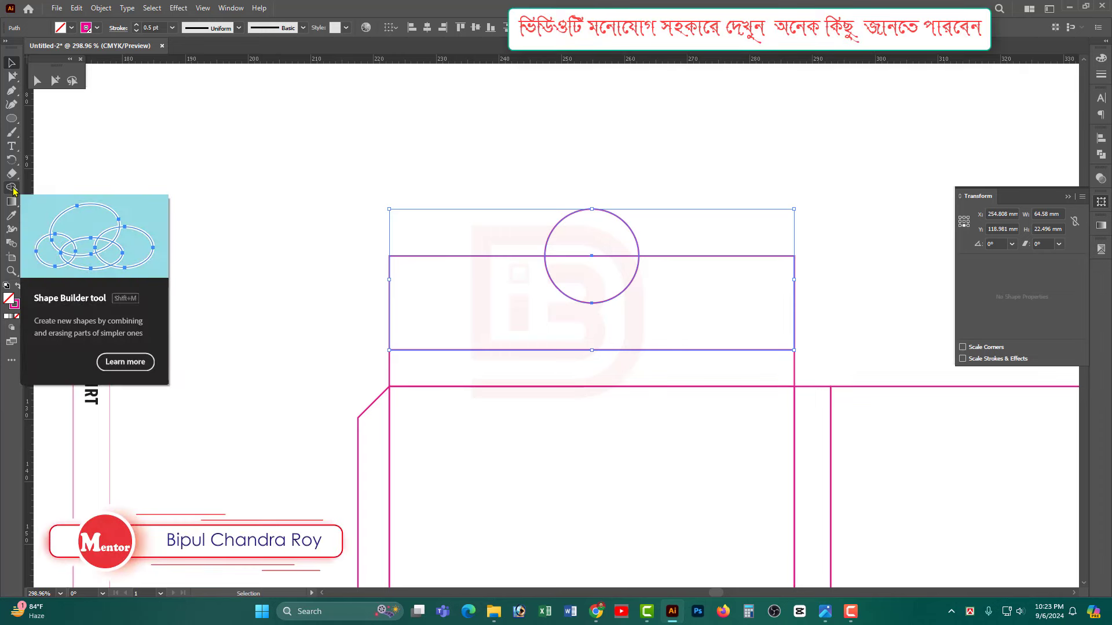
Merge the circle and top flap into one shape with Shape Builder
{"action": "left_click", "coordinate": [11, 188]}
{"action": "left_click_drag", "start_coordinate": [504, 295], "coordinate": [614, 249]}
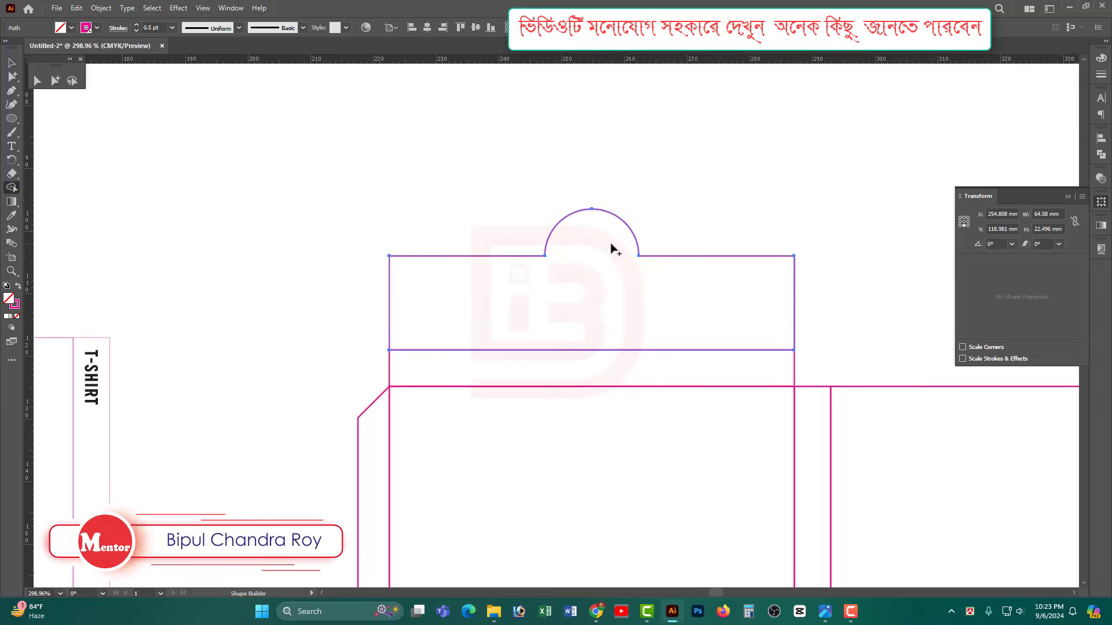
{"action": "key", "text": "v"}
{"action": "scroll", "coordinate": [628, 308], "scroll_direction": "down", "scroll_amount": 2}
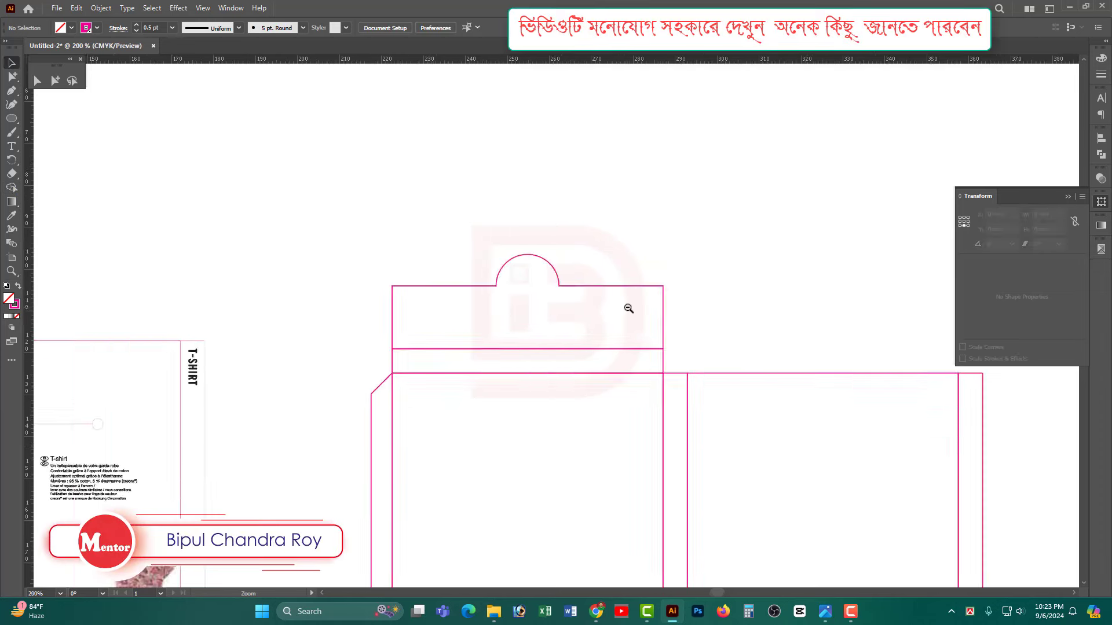
{"action": "scroll", "coordinate": [436, 320], "scroll_direction": "down", "scroll_amount": 2}
{"action": "left_click_drag", "start_coordinate": [436, 320], "coordinate": [531, 229]}
Round the hanger shape's two upper corners to a 15 mm radius
{"action": "left_click", "coordinate": [37, 80]}
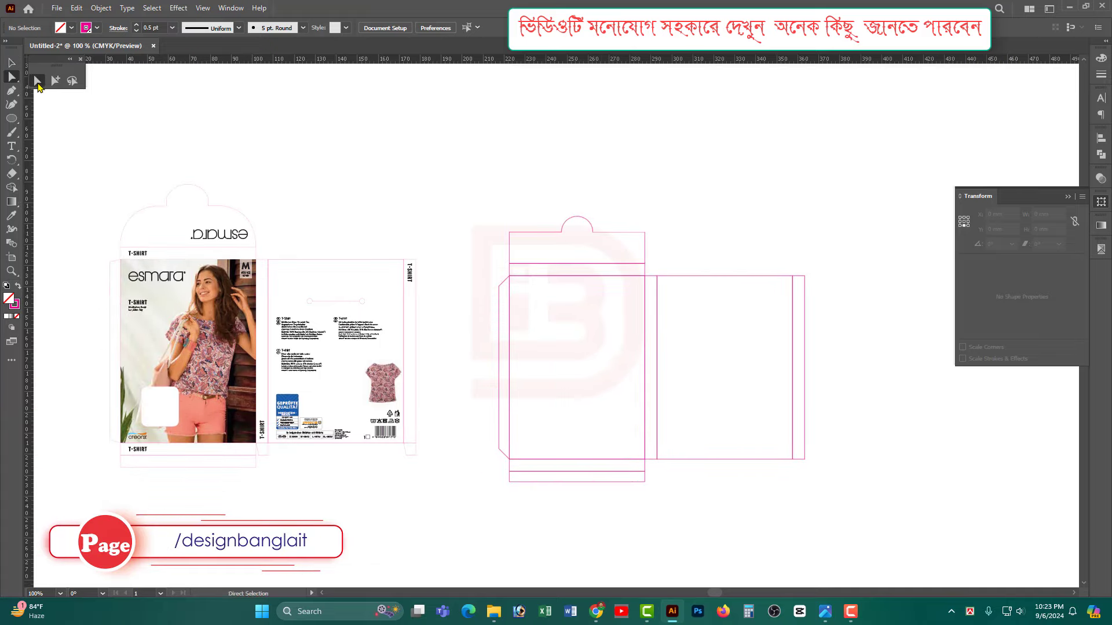
{"action": "scroll", "coordinate": [618, 260], "scroll_direction": "up", "scroll_amount": 1}
{"action": "scroll", "coordinate": [618, 259], "scroll_direction": "up", "scroll_amount": 2}
{"action": "left_click_drag", "start_coordinate": [697, 227], "coordinate": [631, 185]}
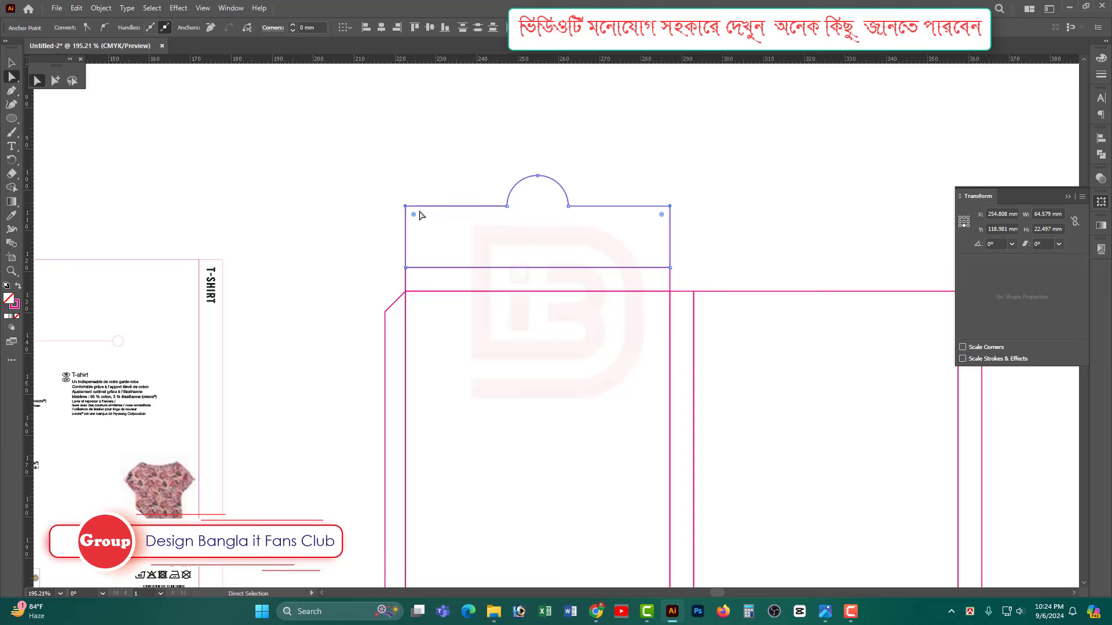
{"action": "left_click_drag", "start_coordinate": [414, 214], "coordinate": [533, 241]}
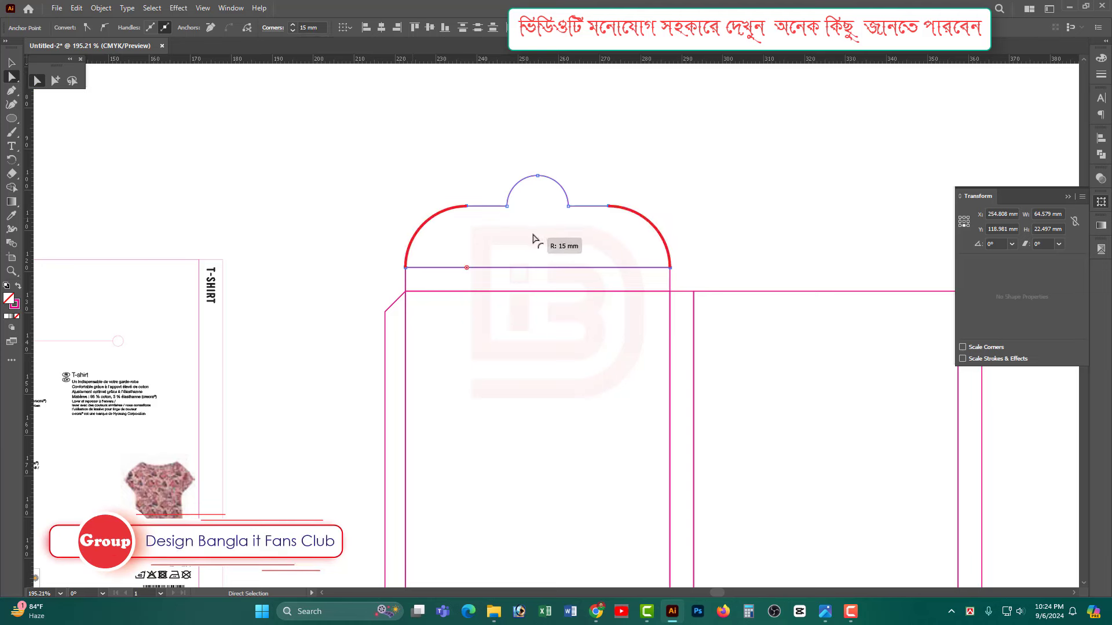
{"action": "left_click", "coordinate": [658, 182]}
{"action": "left_click", "coordinate": [12, 64]}
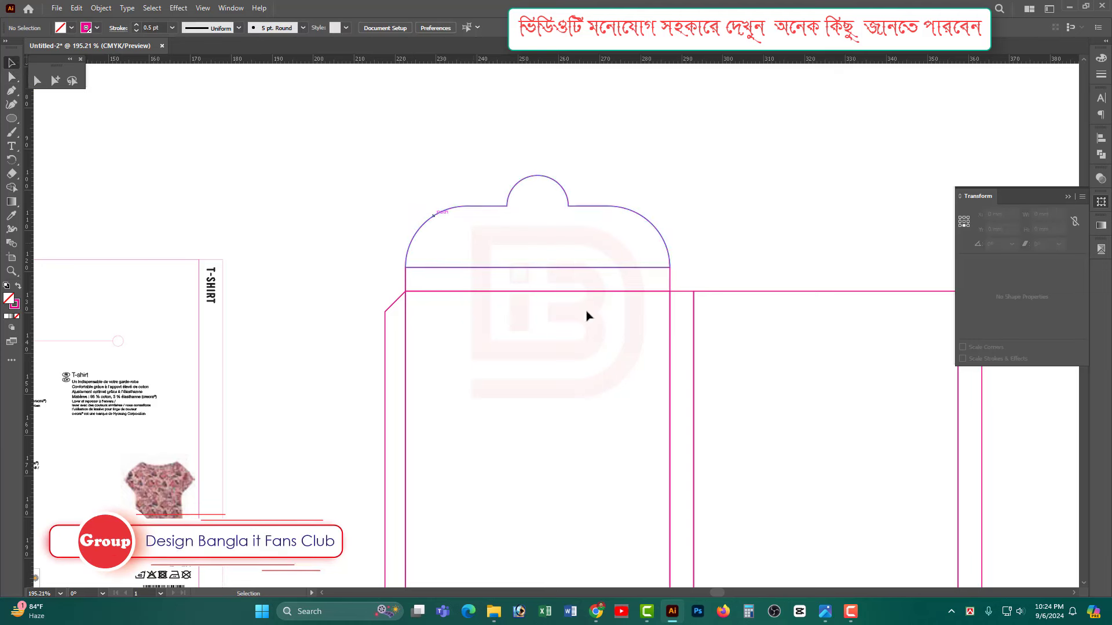
{"action": "mouse_move", "coordinate": [572, 257]}
{"action": "left_mouse_down"}
{"action": "mouse_move", "coordinate": [650, 320]}
{"action": "mouse_move", "coordinate": [504, 247]}
{"action": "left_mouse_up"}
{"action": "scroll", "coordinate": [526, 201], "scroll_direction": "right", "scroll_amount": 2}
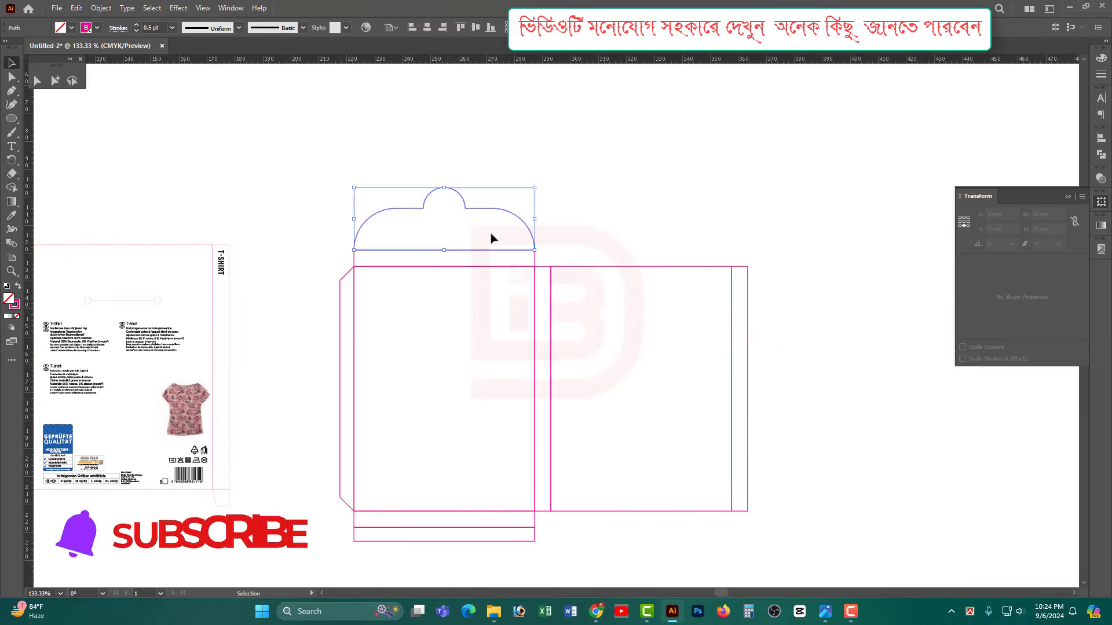
{"action": "left_click", "coordinate": [533, 250]}
{"action": "left_click_drag", "start_coordinate": [440, 232], "coordinate": [484, 268]}
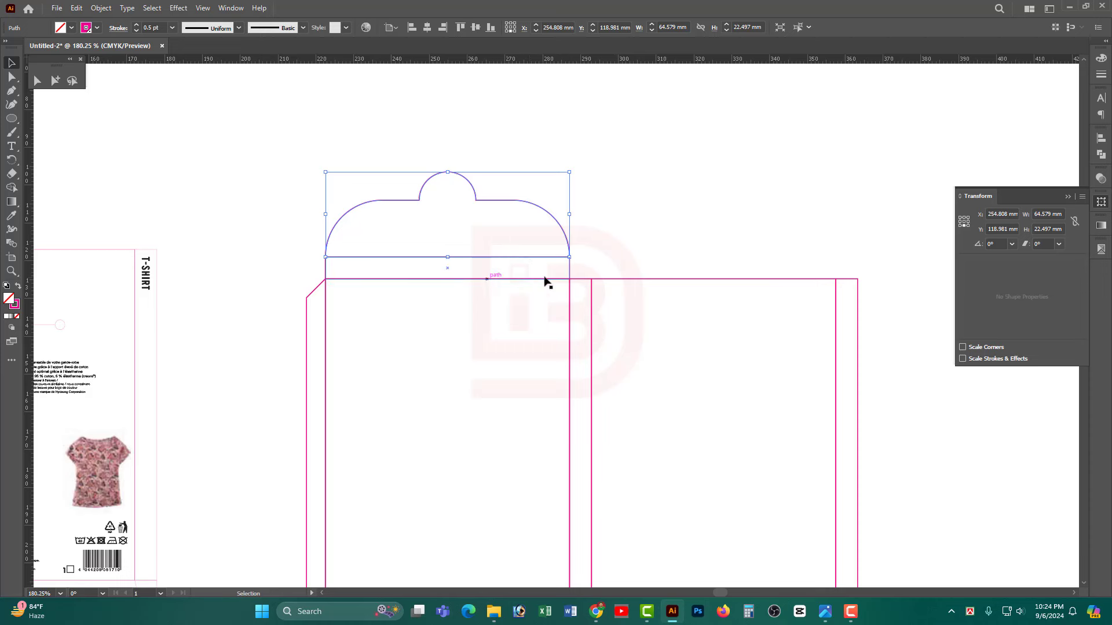
{"action": "left_click", "coordinate": [602, 255]}
{"action": "left_click", "coordinate": [508, 257]}
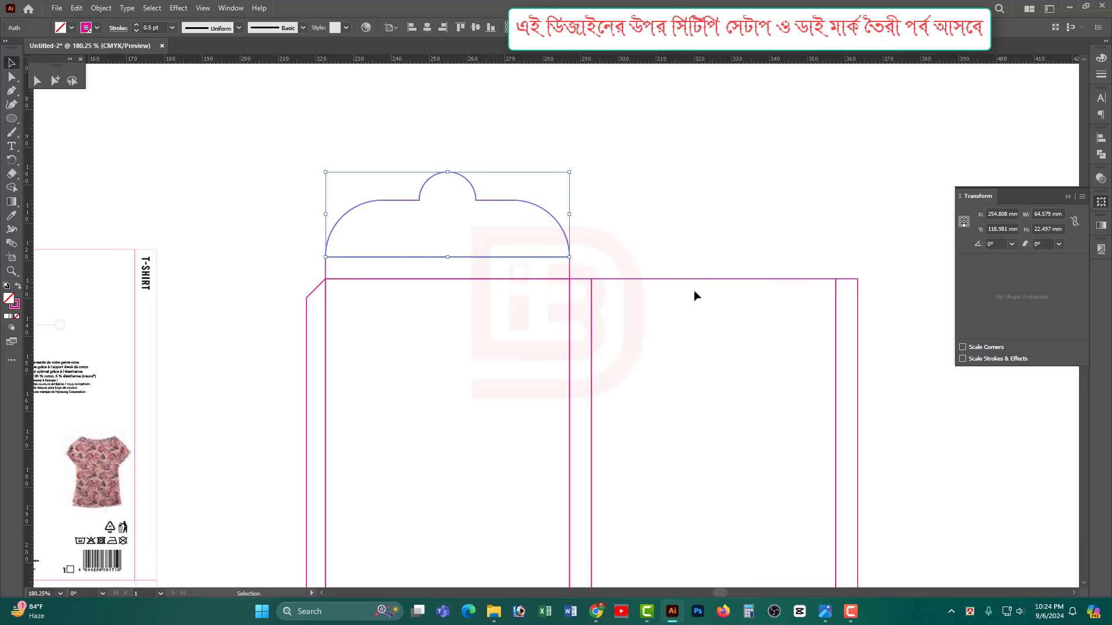
{"action": "left_click_drag", "start_coordinate": [682, 343], "coordinate": [772, 472]}
{"action": "left_click", "coordinate": [713, 280]}
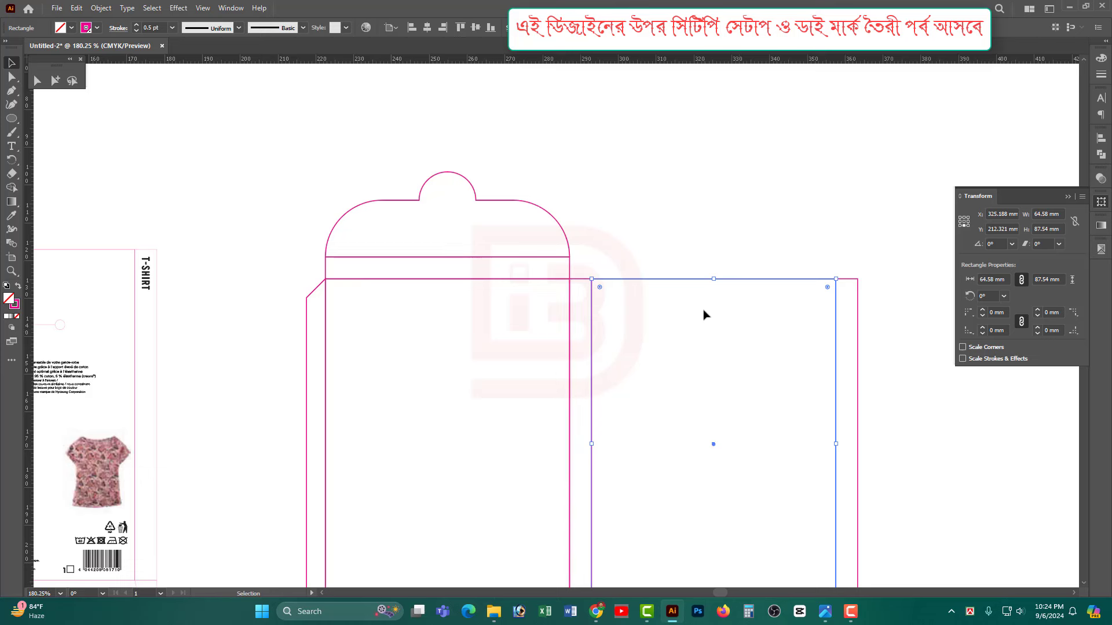
{"action": "left_click_drag", "start_coordinate": [704, 315], "coordinate": [720, 355]}
{"action": "left_click_drag", "start_coordinate": [646, 332], "coordinate": [765, 389]}
{"action": "left_click_drag", "start_coordinate": [653, 338], "coordinate": [791, 344]}
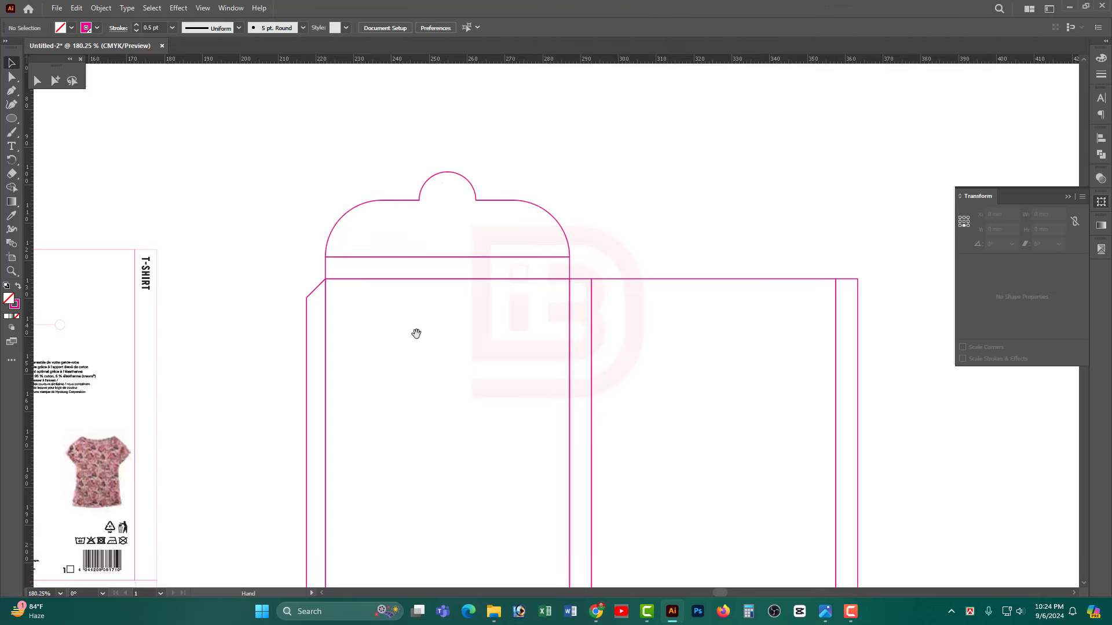
{"action": "mouse_move", "coordinate": [414, 329]}
{"action": "left_mouse_down"}
{"action": "mouse_move", "coordinate": [602, 344]}
{"action": "mouse_move", "coordinate": [504, 334]}
{"action": "left_mouse_up"}
{"action": "left_click_drag", "start_coordinate": [559, 240], "coordinate": [653, 330]}
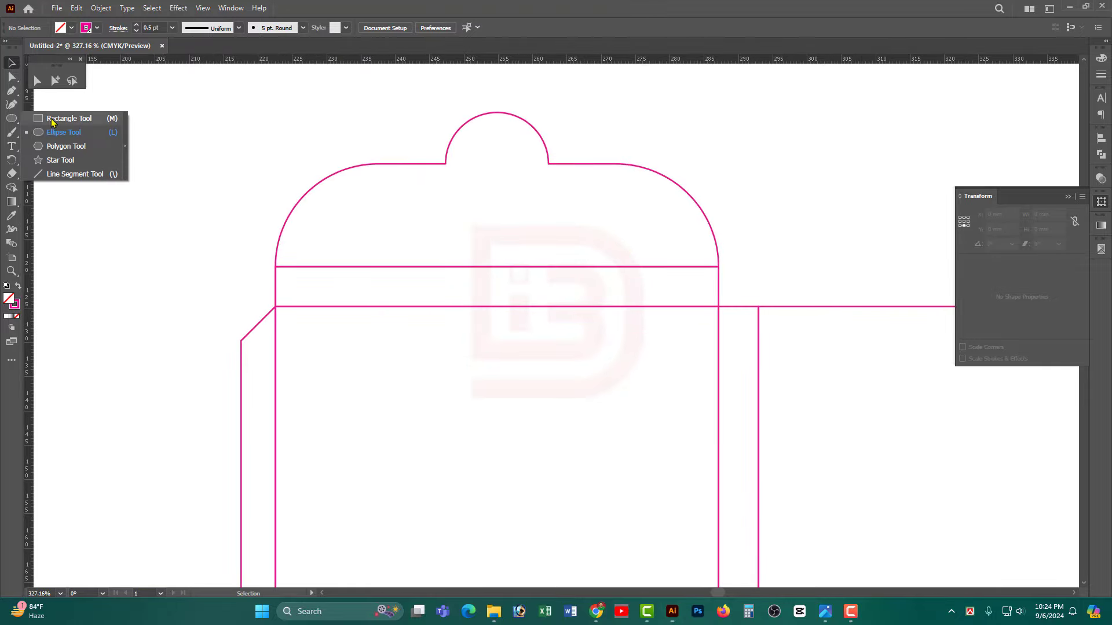
Draw a narrow slot rectangle and stretch it to 15 mm tall
{"action": "left_click_drag", "start_coordinate": [13, 119], "coordinate": [55, 118]}
{"action": "left_click_drag", "start_coordinate": [418, 164], "coordinate": [446, 266]}
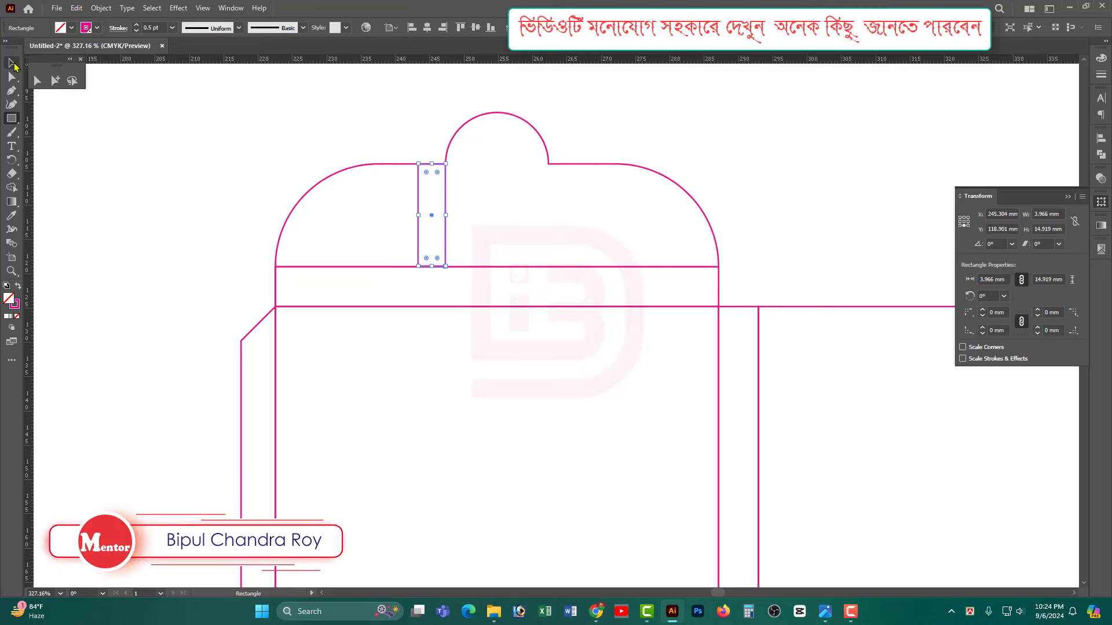
{"action": "left_click", "coordinate": [11, 62]}
{"action": "scroll", "coordinate": [551, 256], "scroll_direction": "up", "scroll_amount": 3}
{"action": "scroll", "coordinate": [459, 149], "scroll_direction": "up", "scroll_amount": 3}
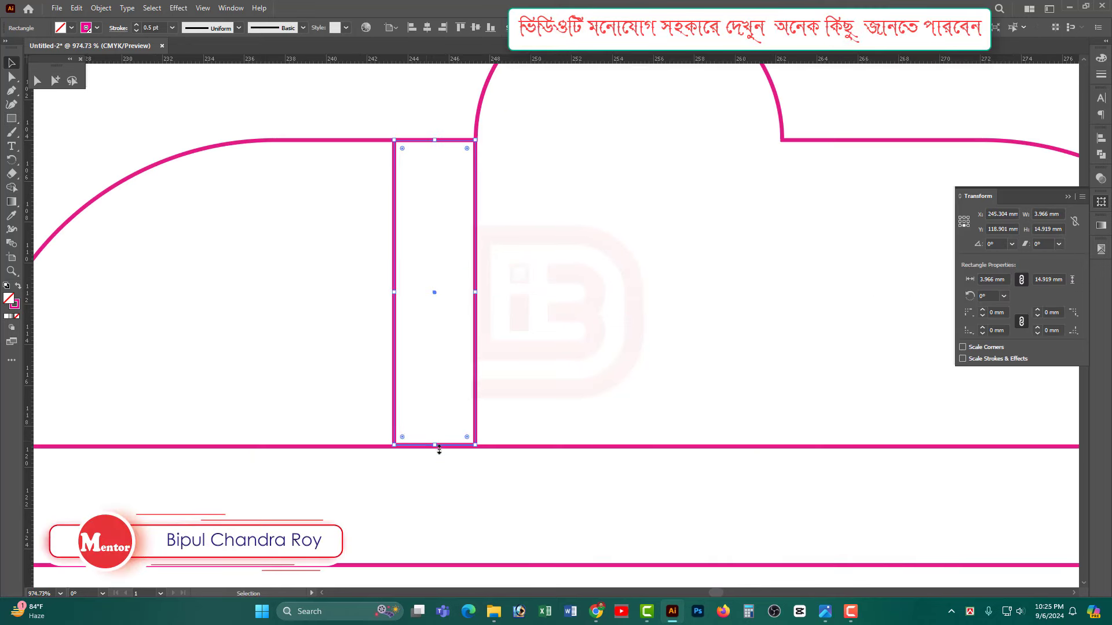
{"action": "left_click_drag", "start_coordinate": [439, 449], "coordinate": [435, 447]}
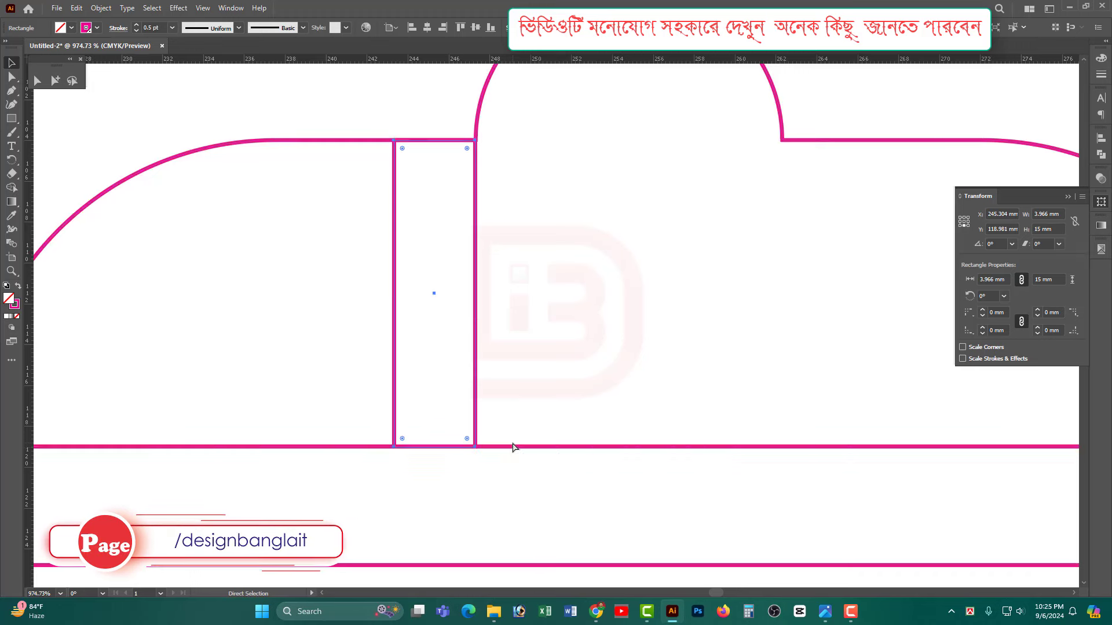
{"action": "key", "text": "ctrl+y"}
{"action": "left_click", "coordinate": [550, 285]}
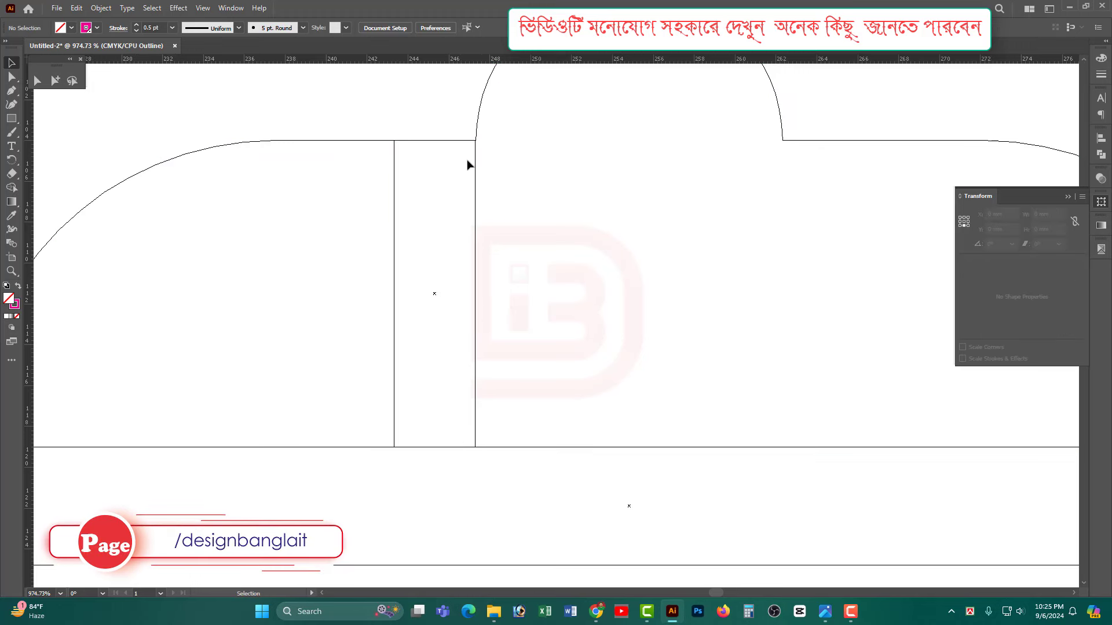
{"action": "key", "text": "ctrl+y"}
Move the 3.97 × 15 mm slot onto the second panel's top edge
{"action": "left_click", "coordinate": [476, 248]}
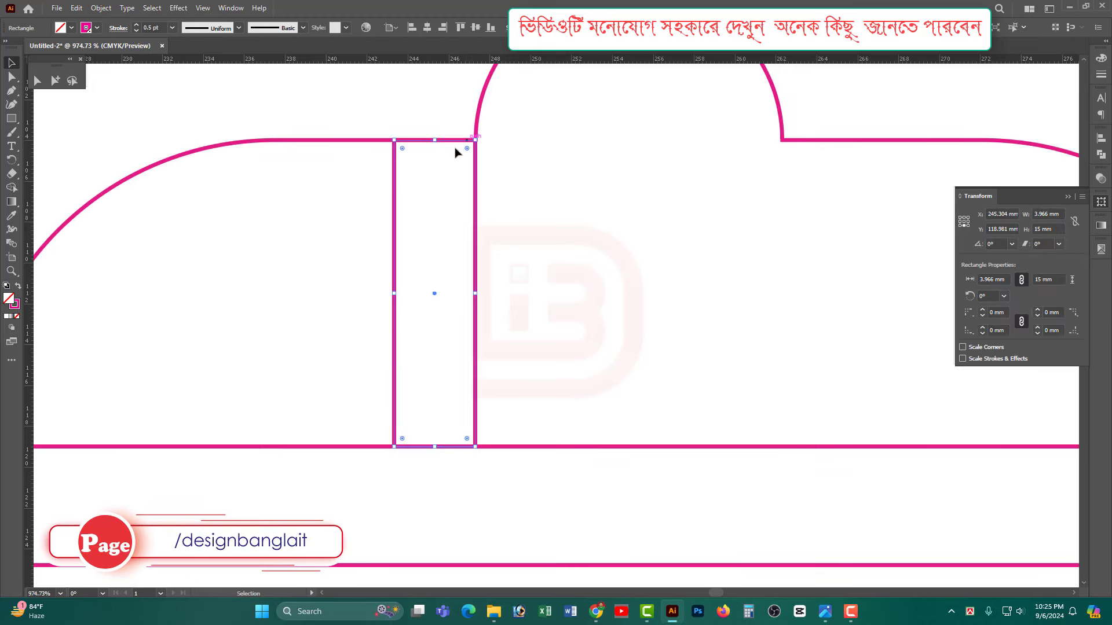
{"action": "scroll", "coordinate": [670, 372], "scroll_direction": "down", "scroll_amount": 2}
{"action": "scroll", "coordinate": [671, 373], "scroll_direction": "down", "scroll_amount": 2}
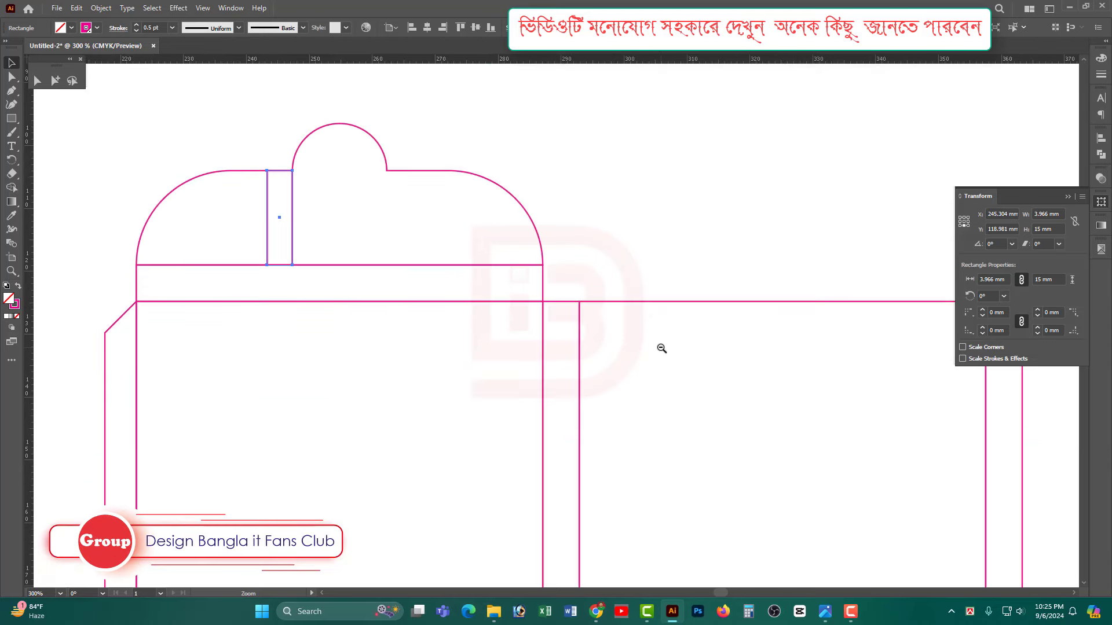
{"action": "left_click", "coordinate": [334, 269], "text": "alt"}
{"action": "left_click_drag", "start_coordinate": [306, 257], "coordinate": [632, 346]}
{"action": "scroll", "coordinate": [632, 345], "scroll_direction": "up", "scroll_amount": 5}
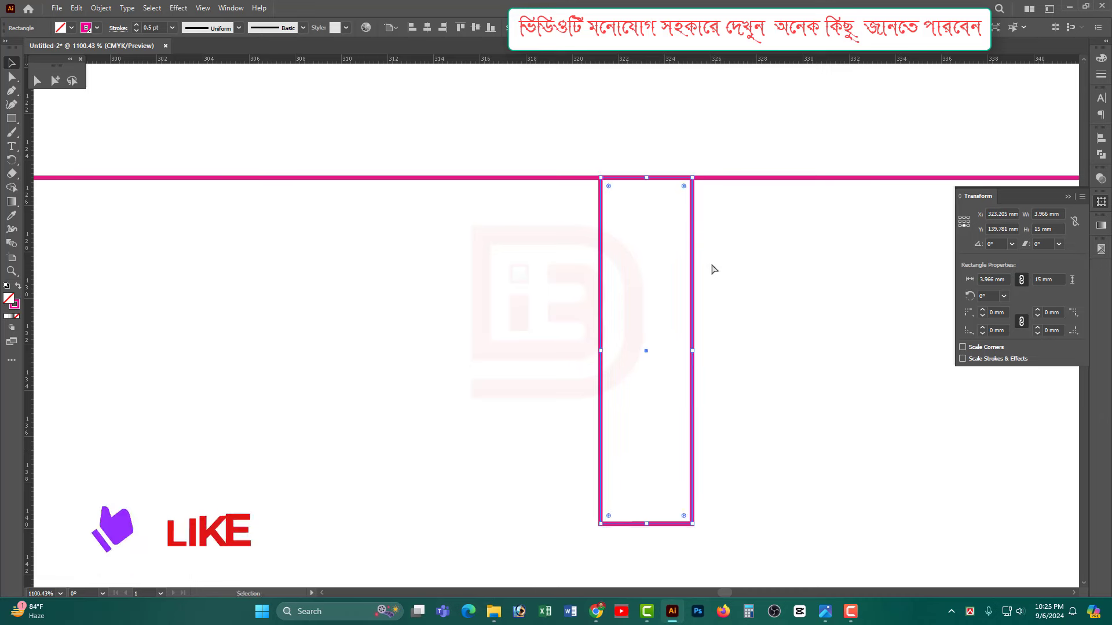
{"action": "key", "text": "ctrl+y"}
{"action": "key", "text": "ctrl+y"}
{"action": "scroll", "coordinate": [551, 323], "scroll_direction": "down", "scroll_amount": 2}
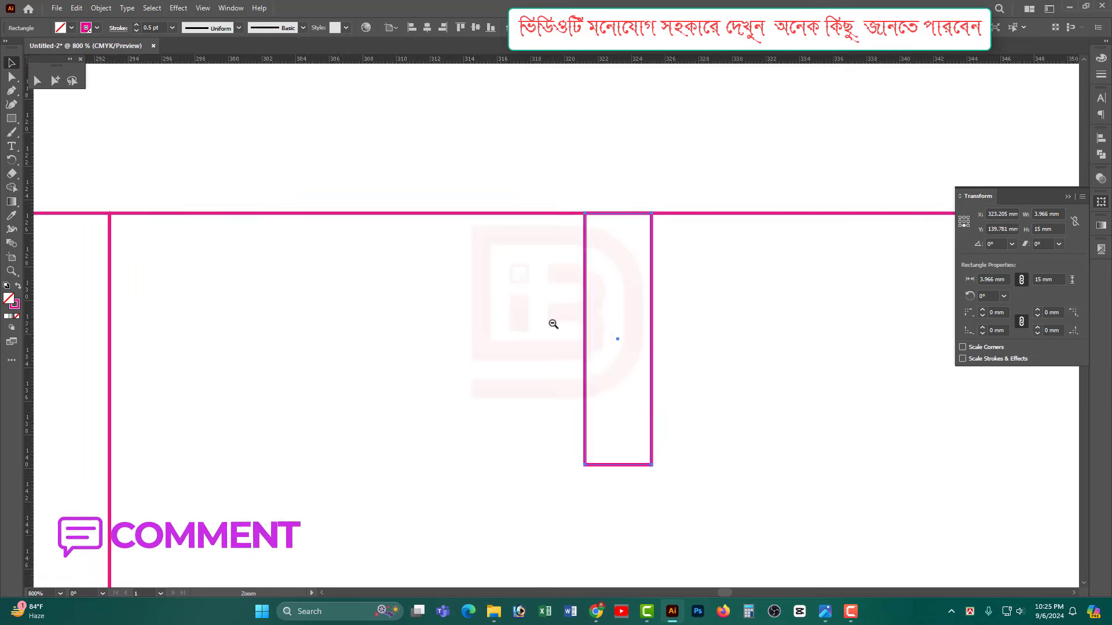
{"action": "scroll", "coordinate": [551, 322], "scroll_direction": "down", "scroll_amount": 3}
{"action": "scroll", "coordinate": [551, 323], "scroll_direction": "down", "scroll_amount": 2}
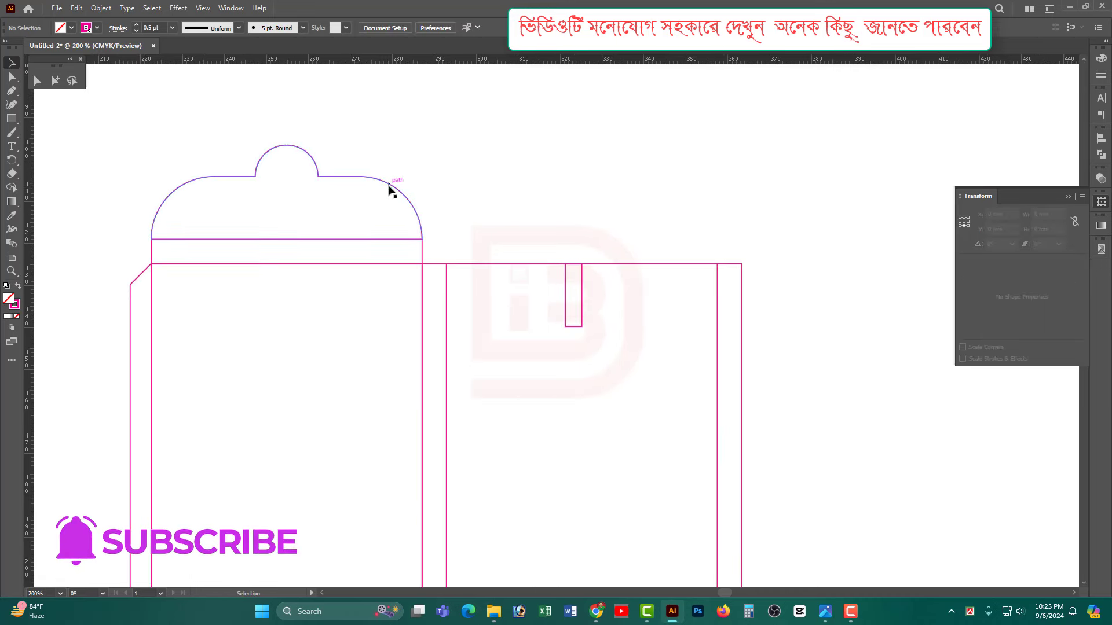
Copy the hanger arch onto the second panel, rotate it 180°, and snap it to the top edge
{"action": "left_click_drag", "start_coordinate": [397, 187], "coordinate": [684, 320]}
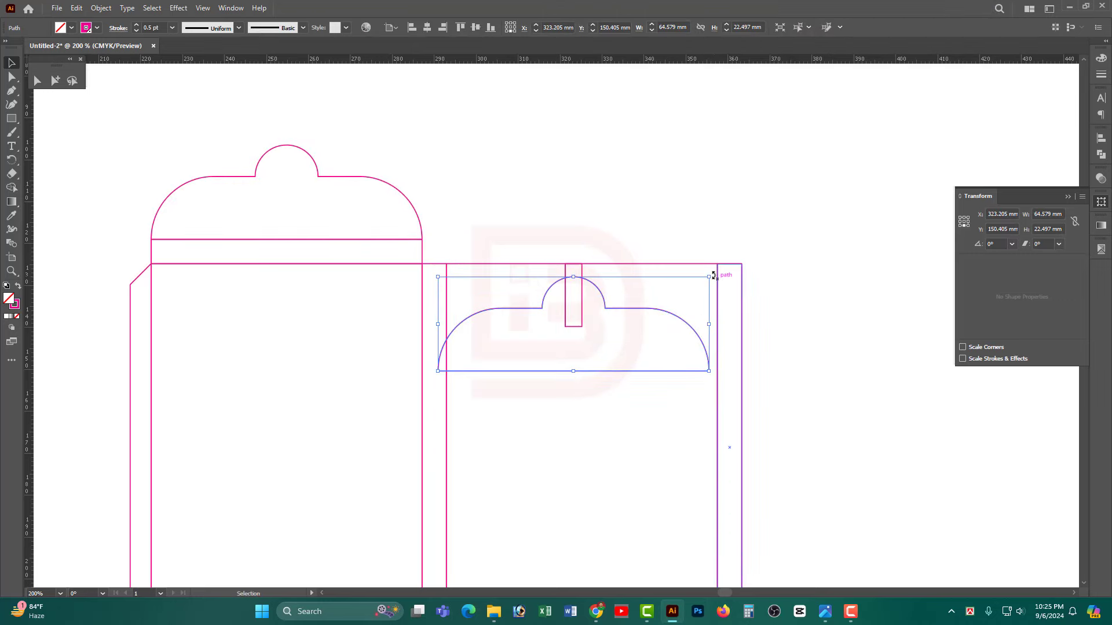
{"action": "left_click_drag", "start_coordinate": [716, 275], "coordinate": [353, 489]}
{"action": "scroll", "coordinate": [459, 254], "scroll_direction": "up", "scroll_amount": 5}
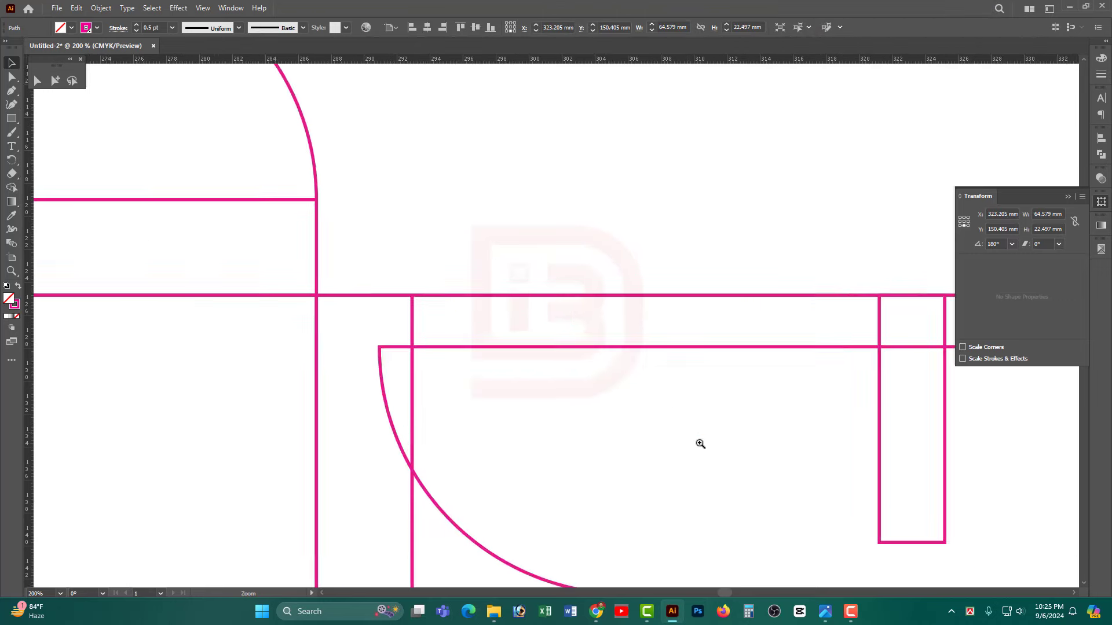
{"action": "scroll", "coordinate": [458, 254], "scroll_direction": "up", "scroll_amount": 1}
{"action": "left_click_drag", "start_coordinate": [495, 358], "coordinate": [527, 300]}
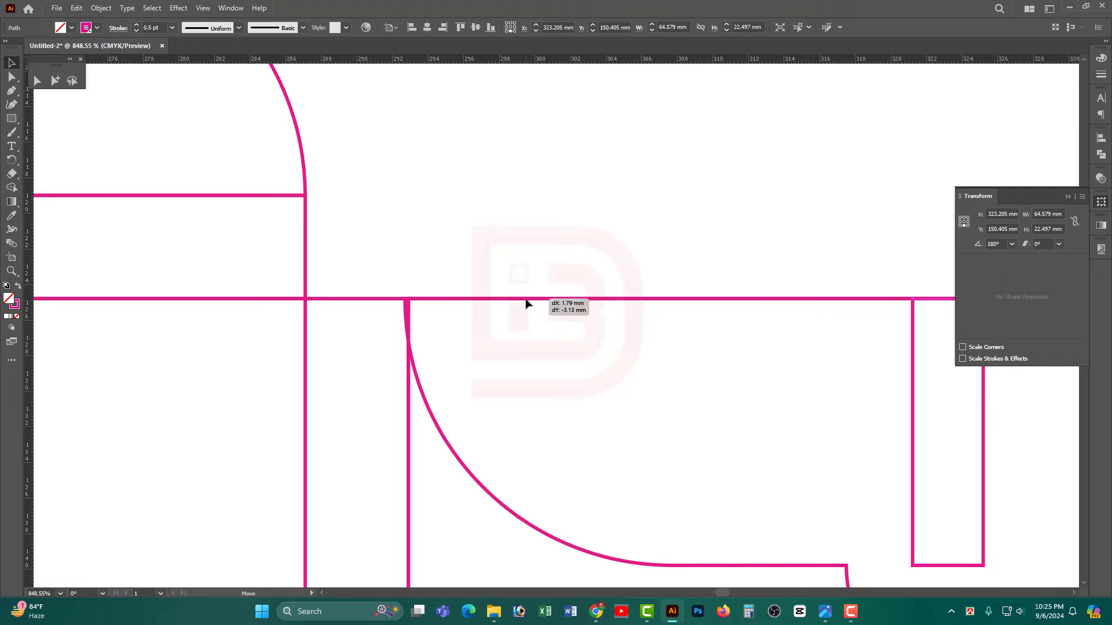
{"action": "scroll", "coordinate": [637, 336], "scroll_direction": "down", "scroll_amount": 1}
{"action": "scroll", "coordinate": [695, 350], "scroll_direction": "down", "scroll_amount": 1}
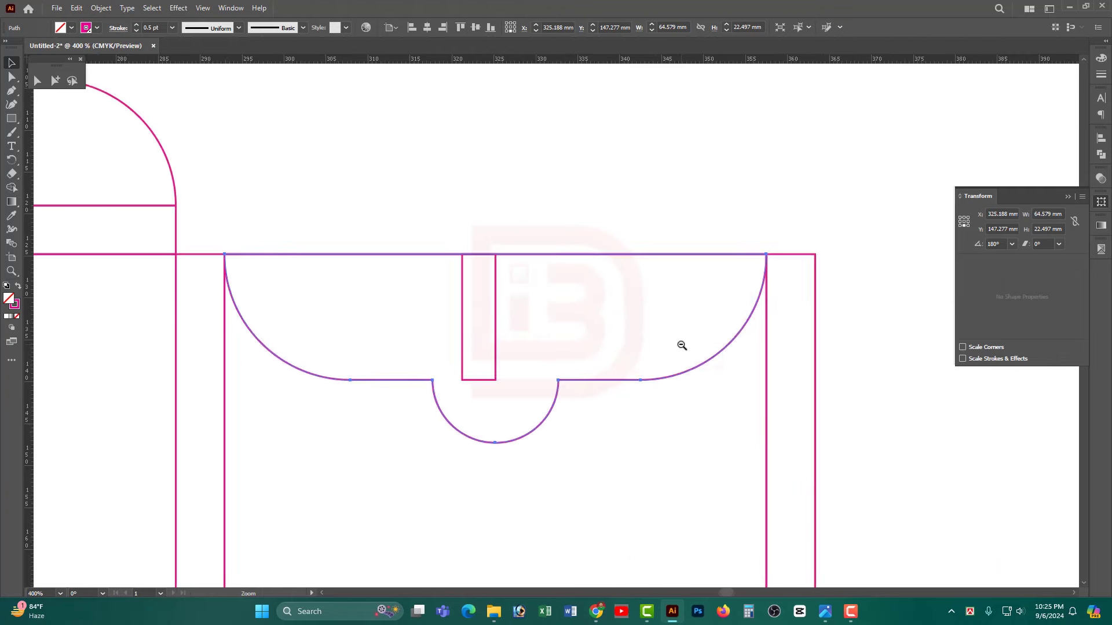
{"action": "scroll", "coordinate": [666, 342], "scroll_direction": "down", "scroll_amount": 1}
{"action": "scroll", "coordinate": [510, 324], "scroll_direction": "down", "scroll_amount": 1}
Slide the slot into the middle of the inverted arch and select both
{"action": "left_click_drag", "start_coordinate": [504, 327], "coordinate": [586, 332]}
{"action": "scroll", "coordinate": [579, 376], "scroll_direction": "up", "scroll_amount": 2}
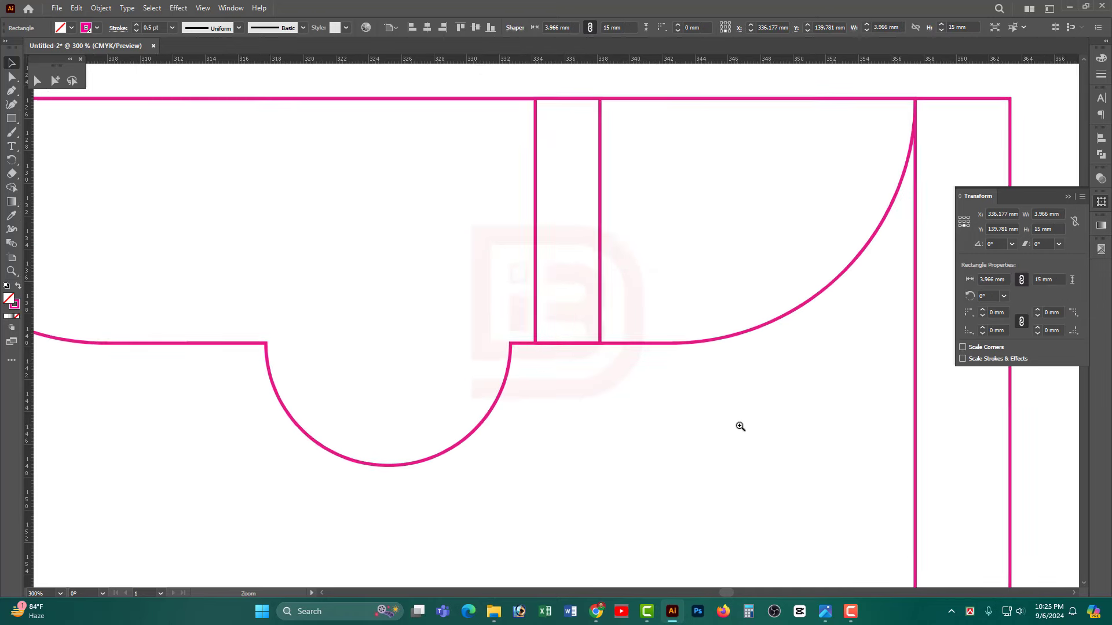
{"action": "scroll", "coordinate": [595, 348], "scroll_direction": "up", "scroll_amount": 1}
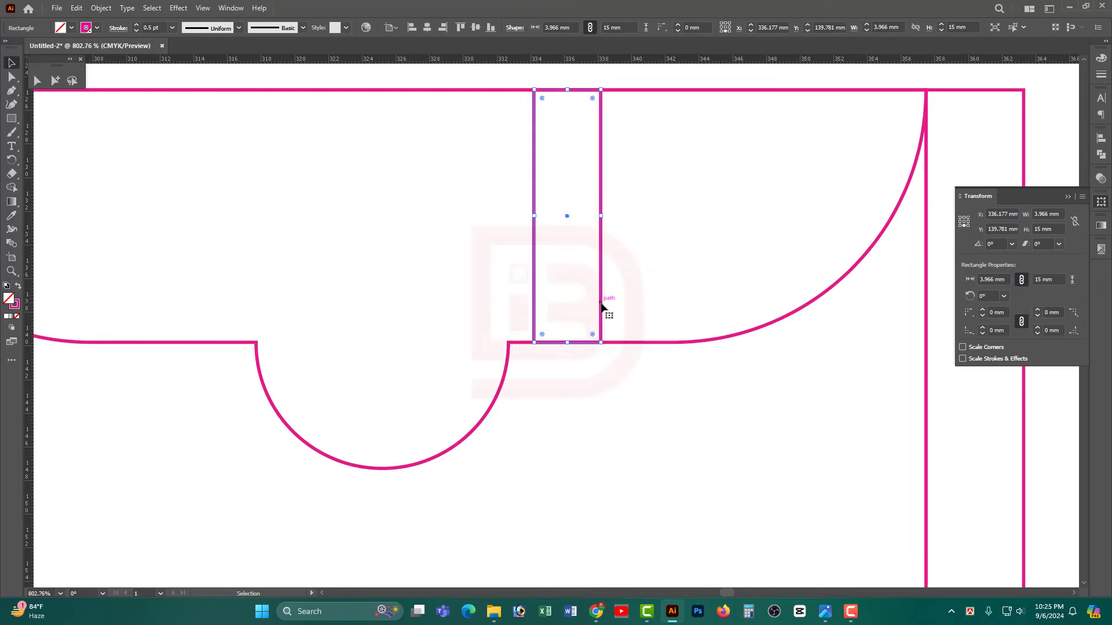
{"action": "left_click_drag", "start_coordinate": [602, 306], "coordinate": [416, 307]}
{"action": "left_click_drag", "start_coordinate": [578, 400], "coordinate": [369, 295]}
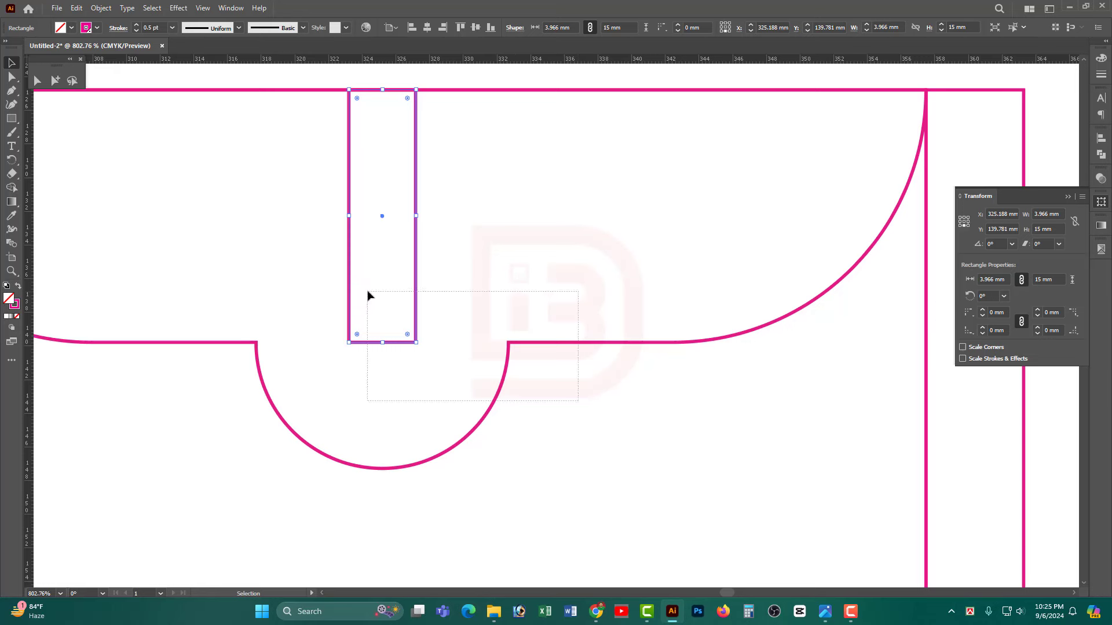
{"action": "scroll", "coordinate": [514, 315], "scroll_direction": "down", "scroll_amount": 3}
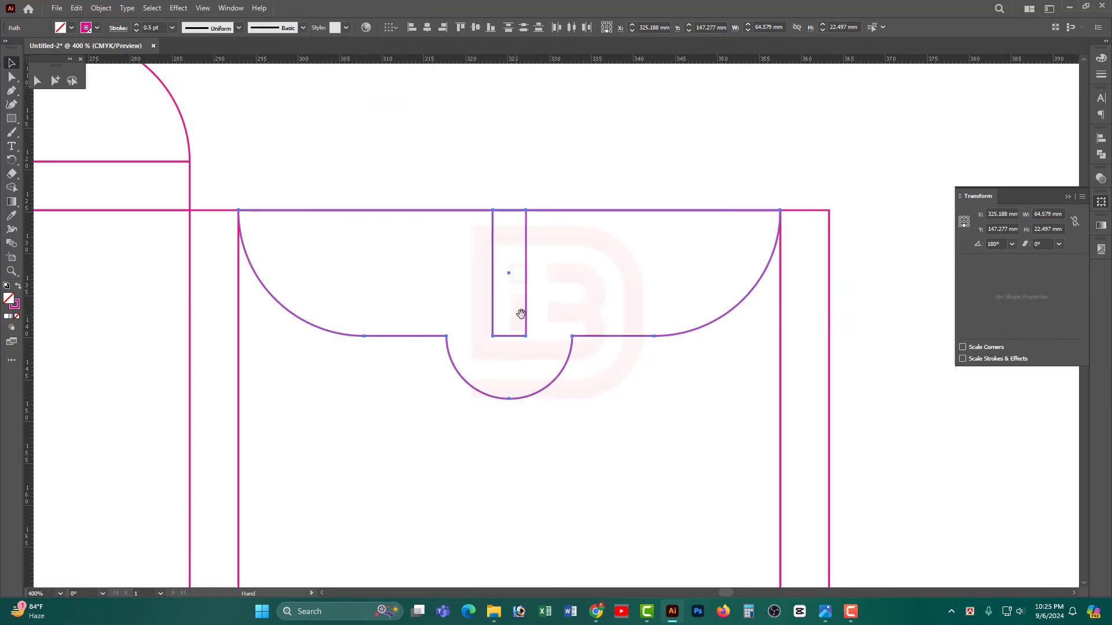
Horizontally centre the slot on the inverted arch with the Align panel
{"action": "left_click", "coordinate": [1101, 143]}
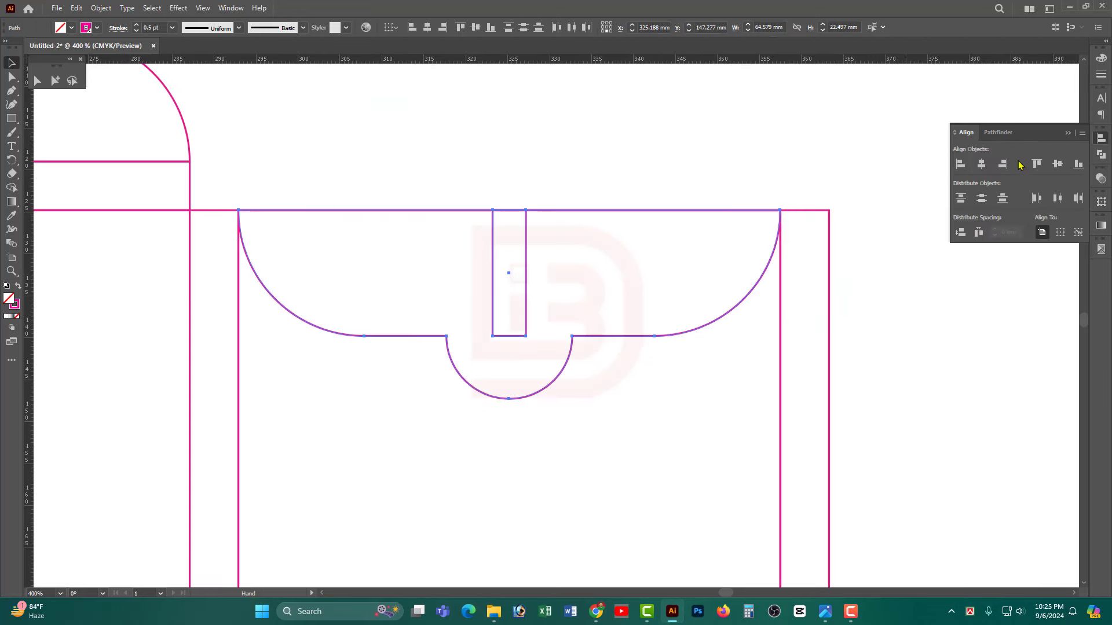
{"action": "left_click", "coordinate": [981, 165]}
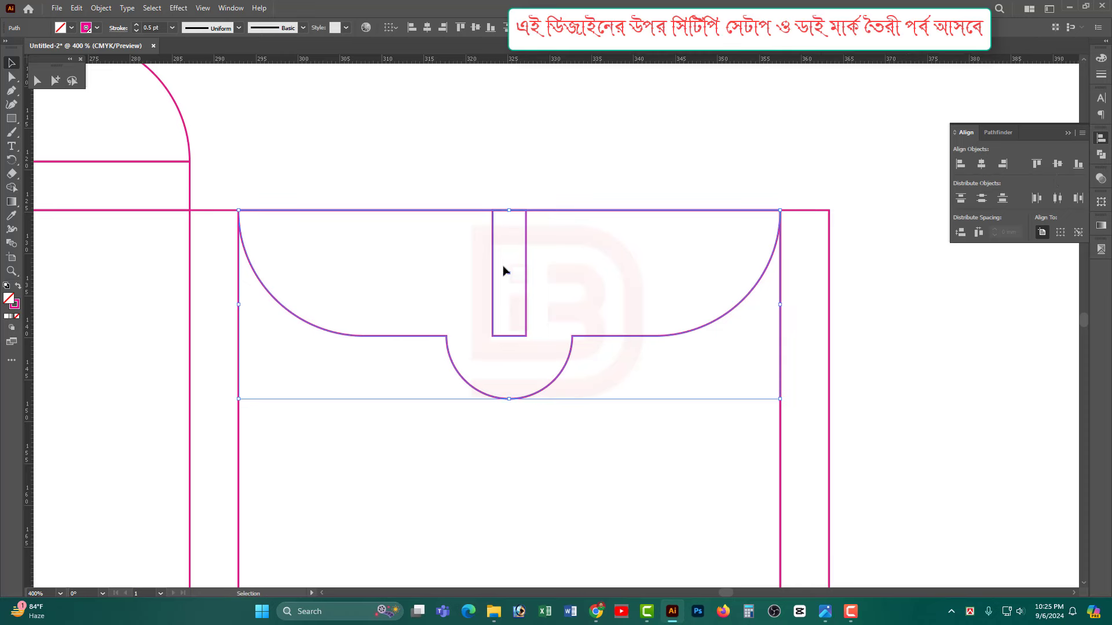
{"action": "left_click", "coordinate": [603, 415]}
Draw a straight horizontal line across the semicircle with the Pen tool
{"action": "left_click_drag", "start_coordinate": [509, 323], "coordinate": [570, 358]}
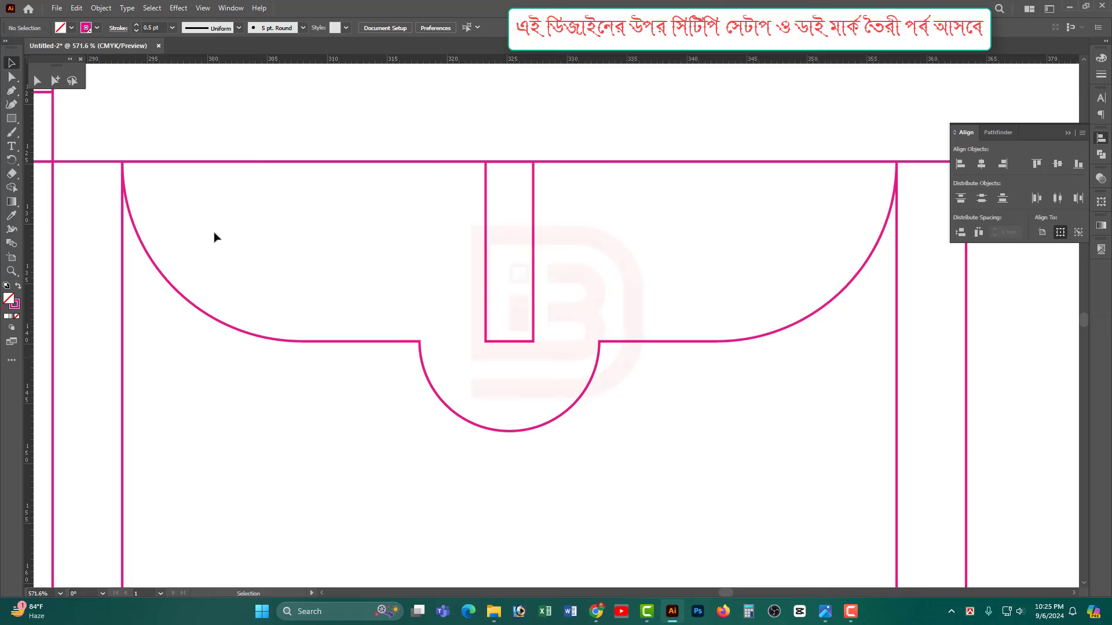
{"action": "key", "text": "p"}
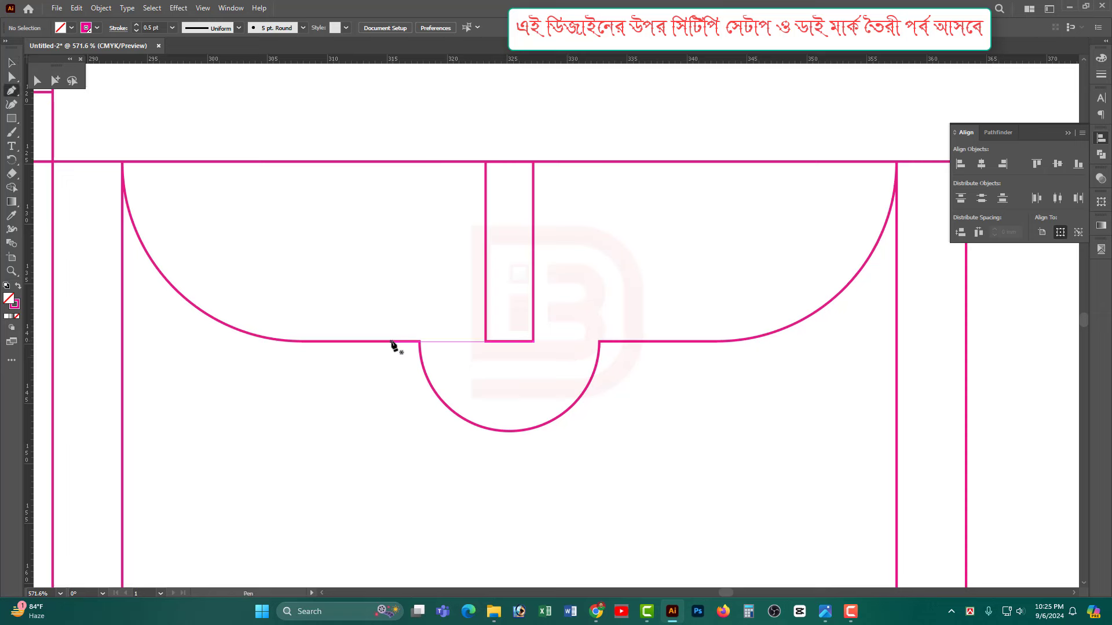
{"action": "left_click", "coordinate": [392, 342], "text": "ctrl"}
{"action": "left_click", "coordinate": [395, 342]}
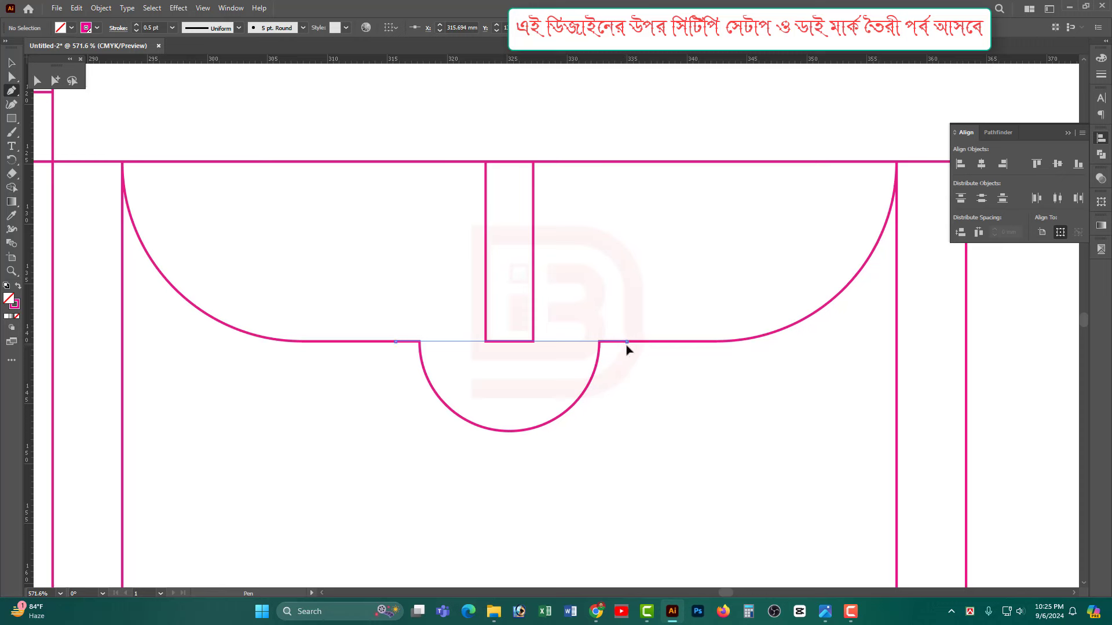
{"action": "left_click", "coordinate": [626, 343]}
{"action": "left_click", "coordinate": [12, 62]}
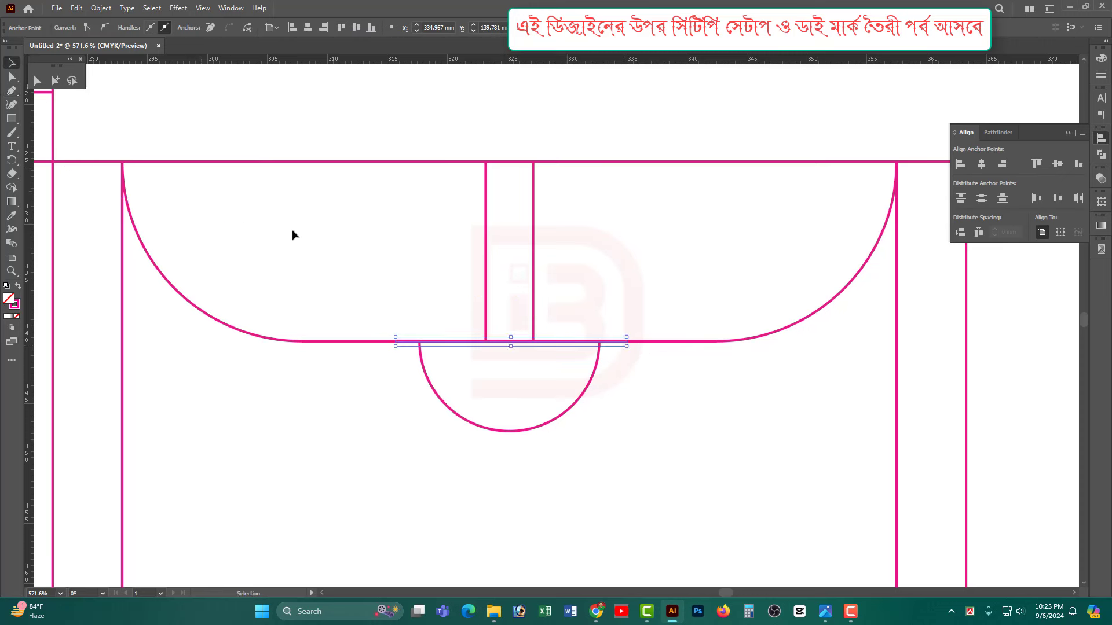
Delete the slot rectangle and inverted arch, leaving only the short line
{"action": "left_click", "coordinate": [348, 235]}
{"action": "left_click", "coordinate": [534, 253]}
{"action": "key", "text": "Delete"}
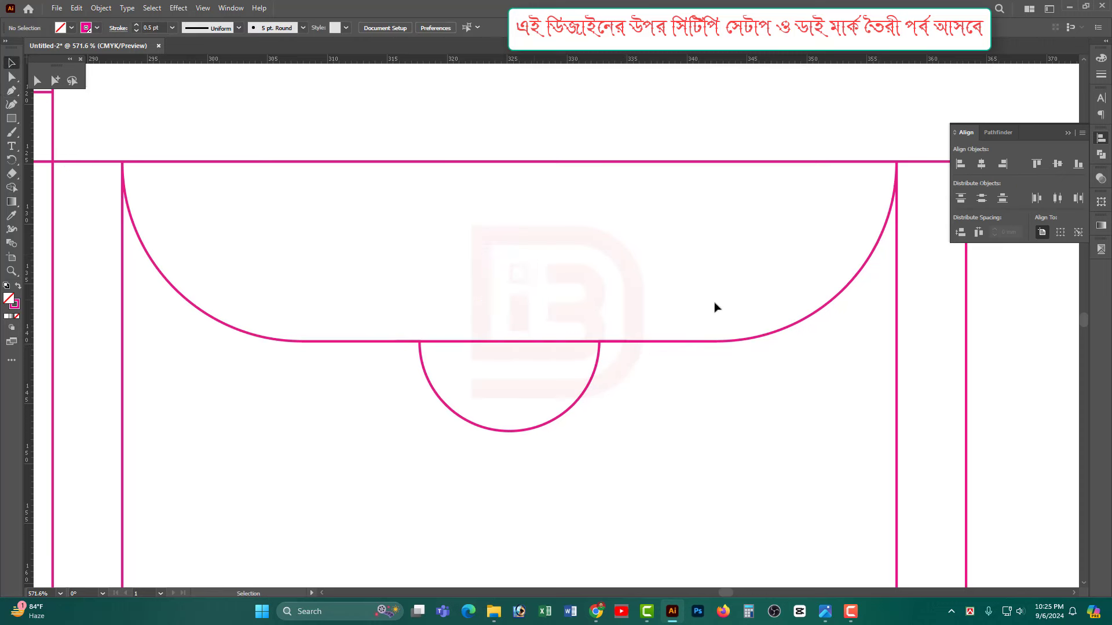
{"action": "left_click", "coordinate": [724, 340]}
{"action": "key", "text": "Delete"}
{"action": "left_click_drag", "start_coordinate": [678, 377], "coordinate": [613, 324]}
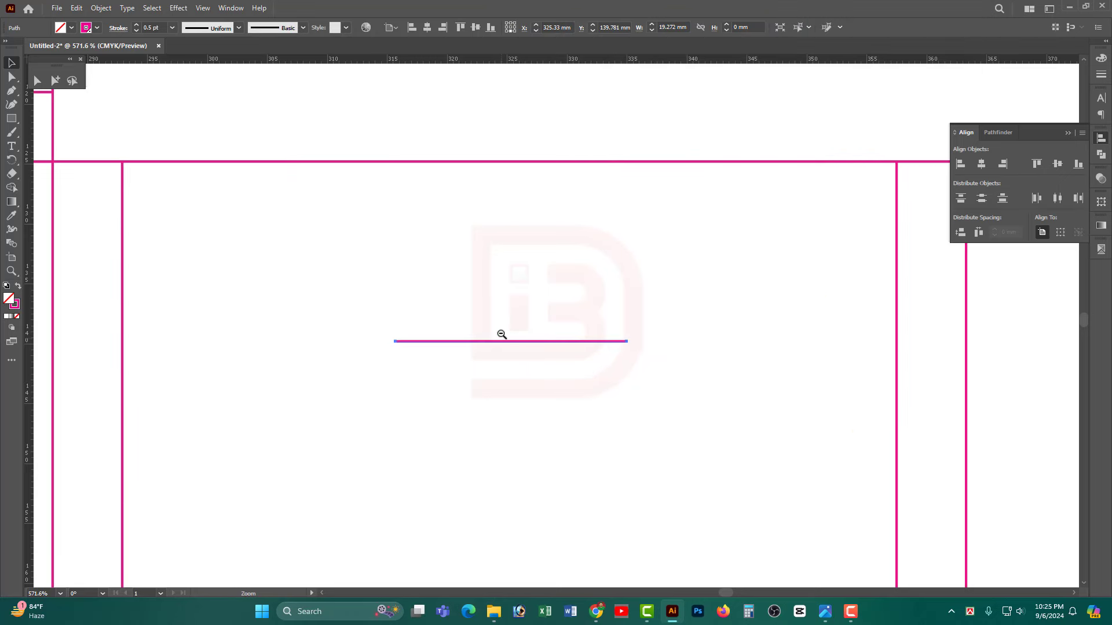
{"action": "scroll", "coordinate": [499, 330], "scroll_direction": "down", "scroll_amount": 3, "text": "alt"}
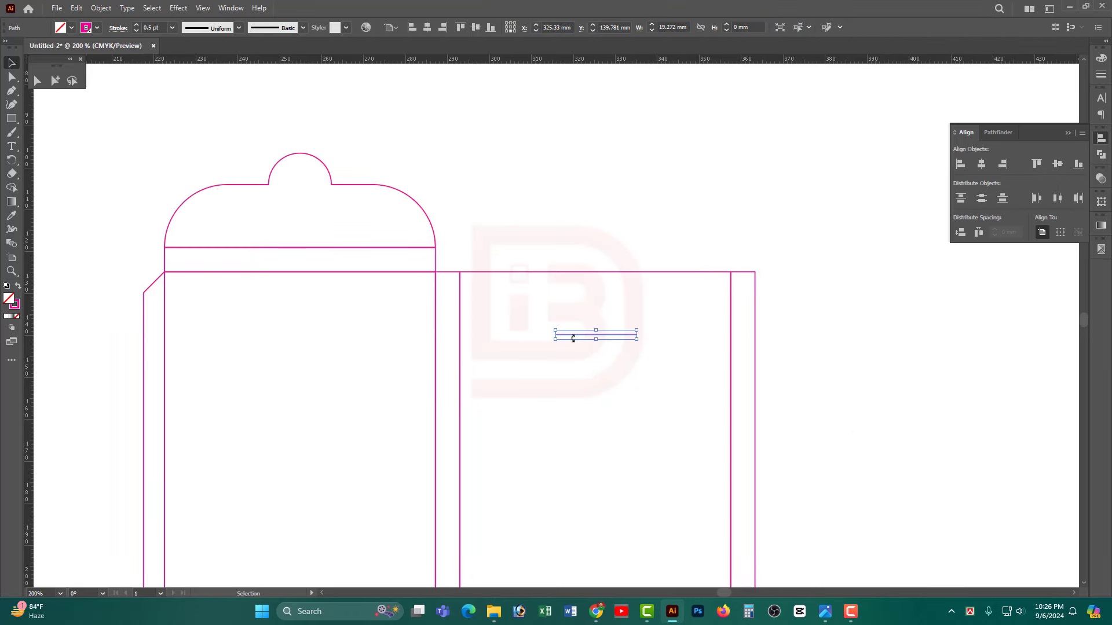
{"action": "left_click", "coordinate": [360, 185]}
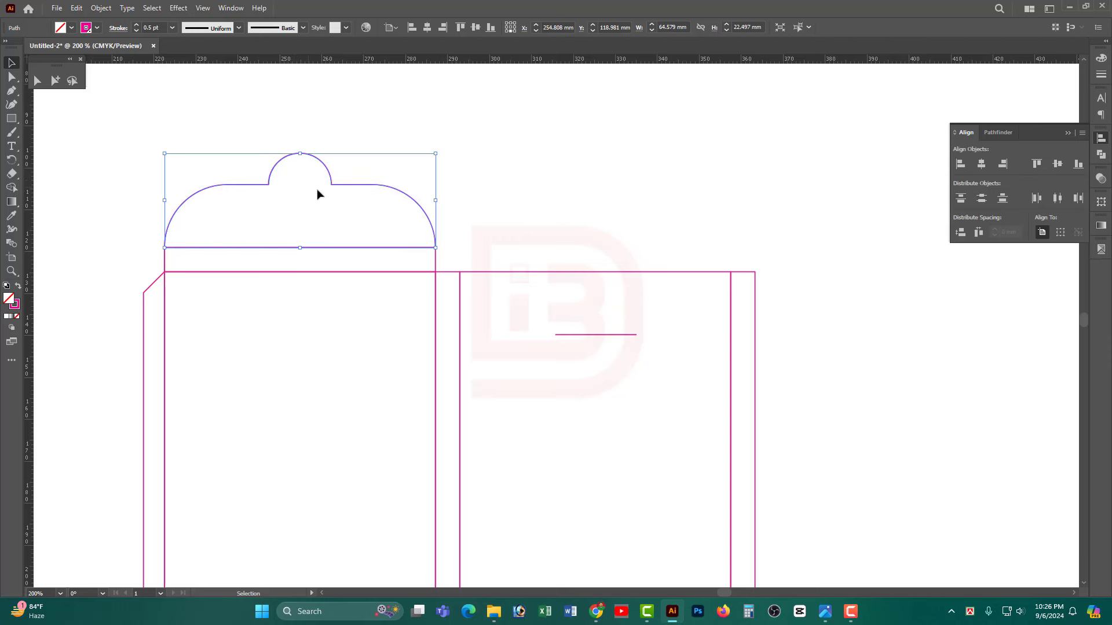
{"action": "left_click", "coordinate": [539, 360], "text": "ctrl+alt"}
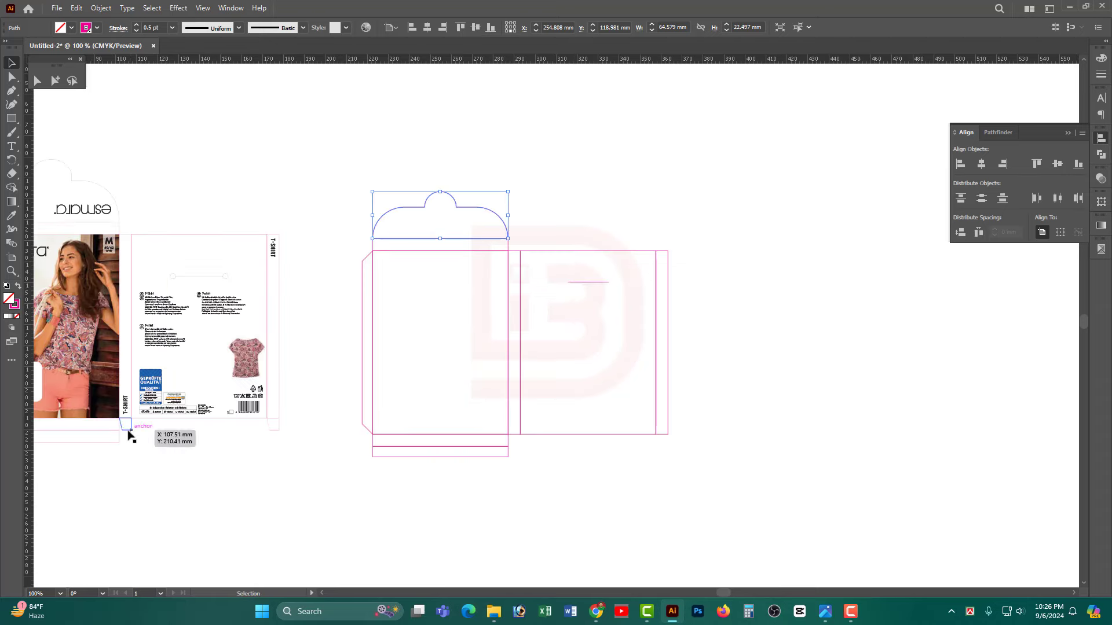
{"action": "mouse_move", "coordinate": [524, 418]}
{"action": "left_mouse_down"}
{"action": "mouse_move", "coordinate": [591, 483]}
{"action": "mouse_move", "coordinate": [583, 410]}
{"action": "left_mouse_up"}
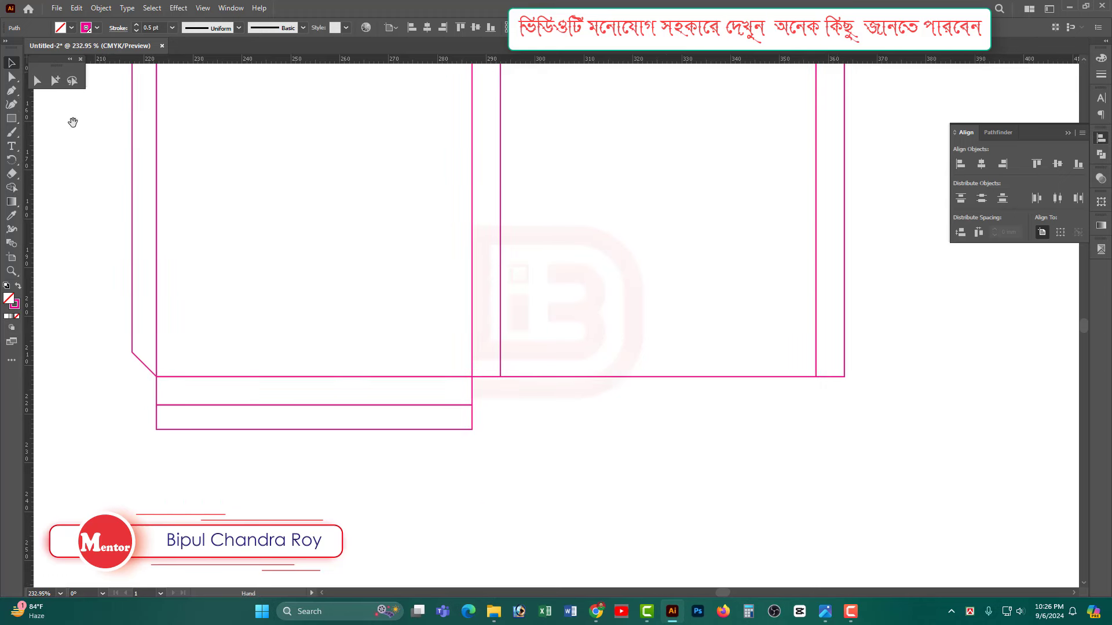
Zoom in on the bottom flaps, select both flap rectangles and show the Transform panel
{"action": "left_click", "coordinate": [11, 119]}
{"action": "left_click_drag", "start_coordinate": [516, 354], "coordinate": [514, 352]}
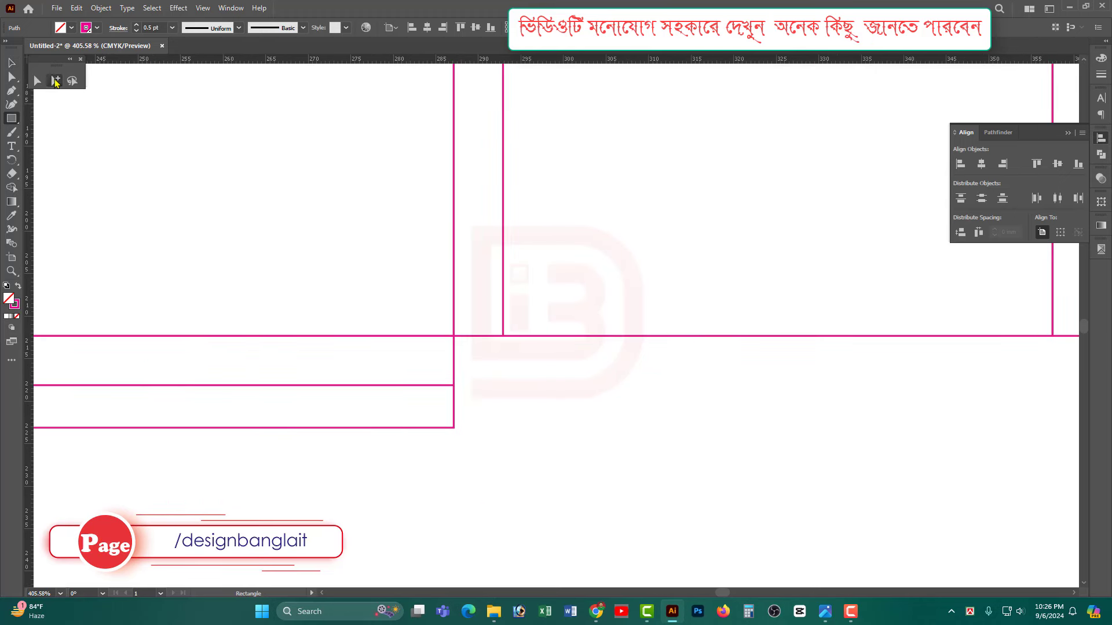
{"action": "left_click", "coordinate": [55, 81]}
{"action": "left_click", "coordinate": [447, 375]}
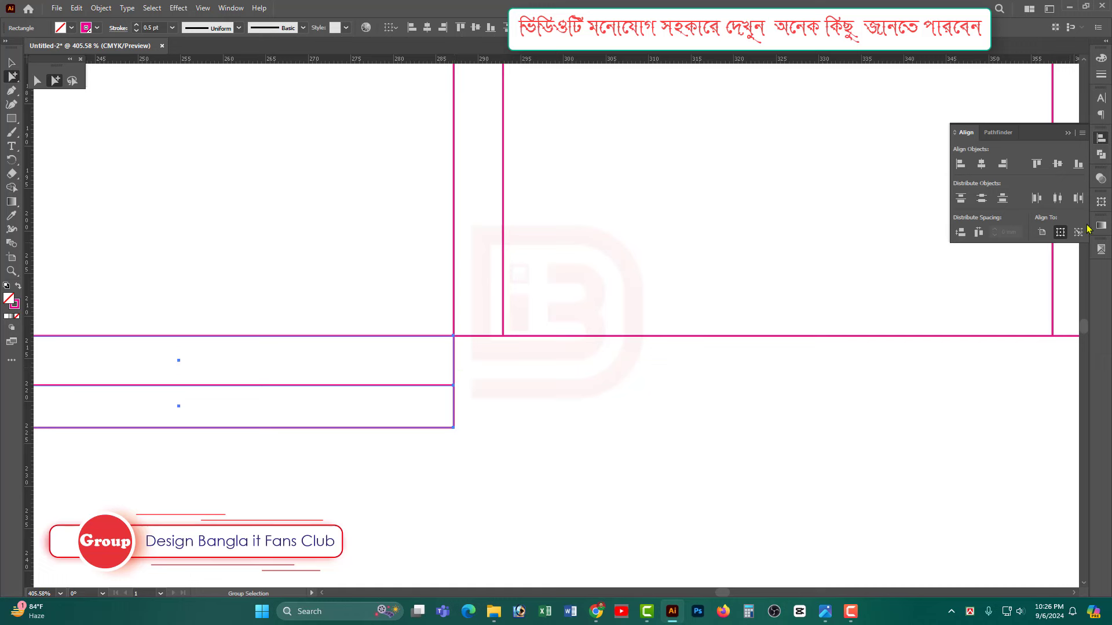
{"action": "left_click", "coordinate": [1100, 204]}
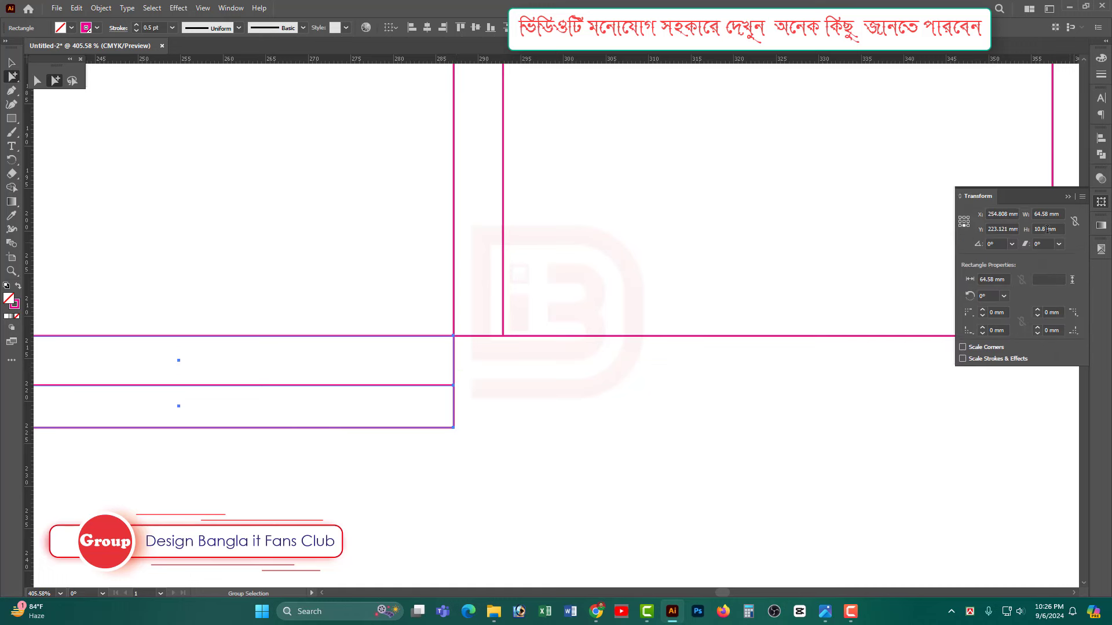
Draw a small rectangle at the fold-line corner and set its height to 5 mm
{"action": "key", "text": "m"}
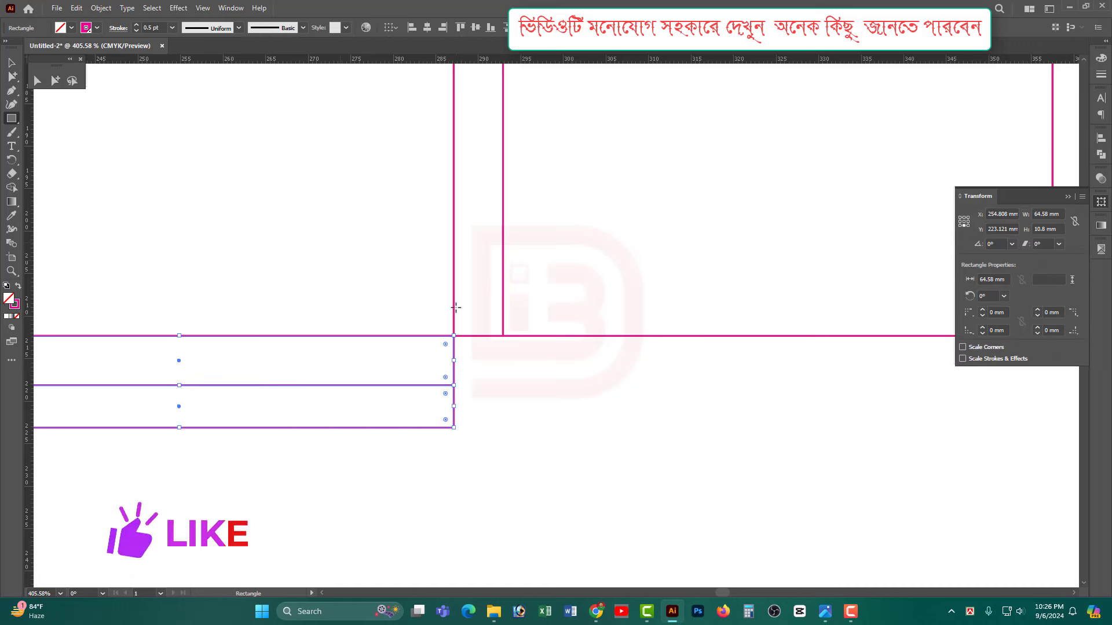
{"action": "left_click_drag", "start_coordinate": [503, 335], "coordinate": [454, 377]}
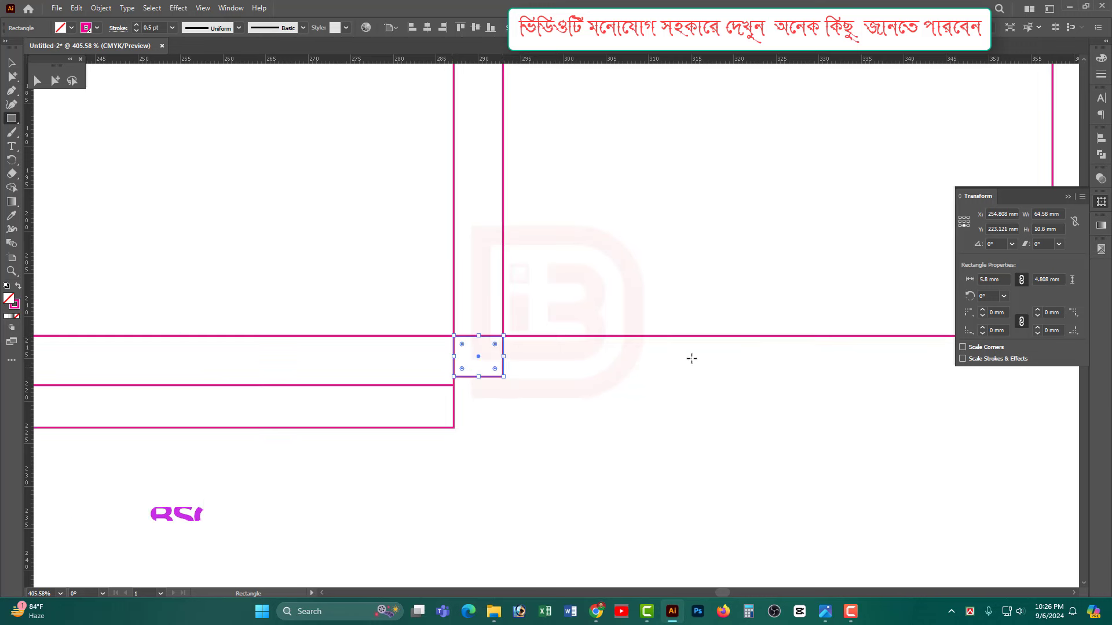
{"action": "left_click", "coordinate": [964, 221]}
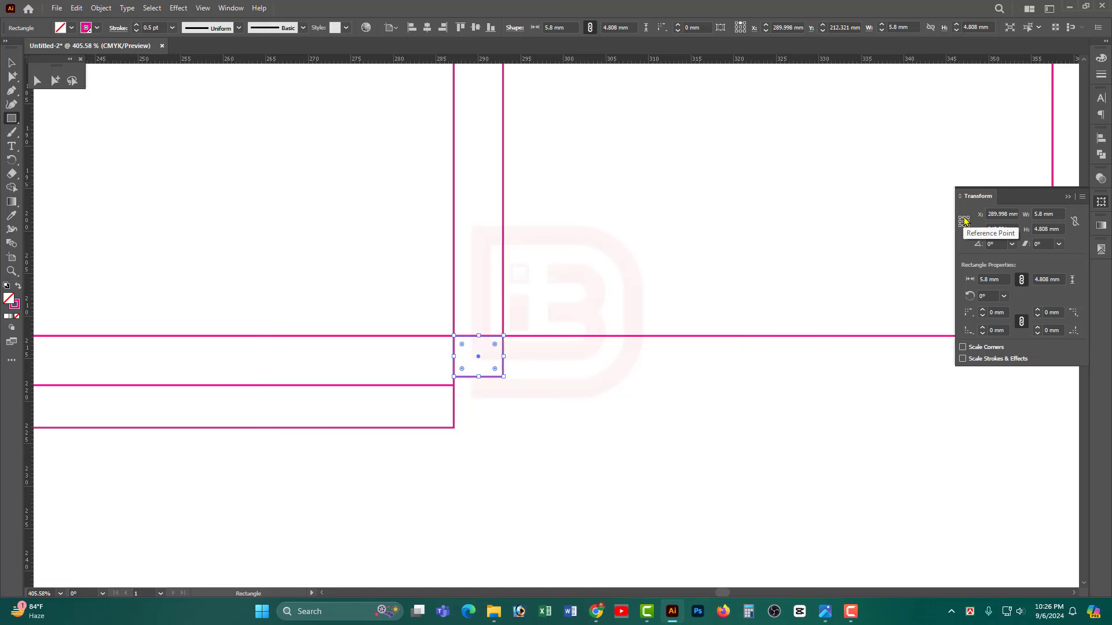
{"action": "left_click", "coordinate": [1042, 230]}
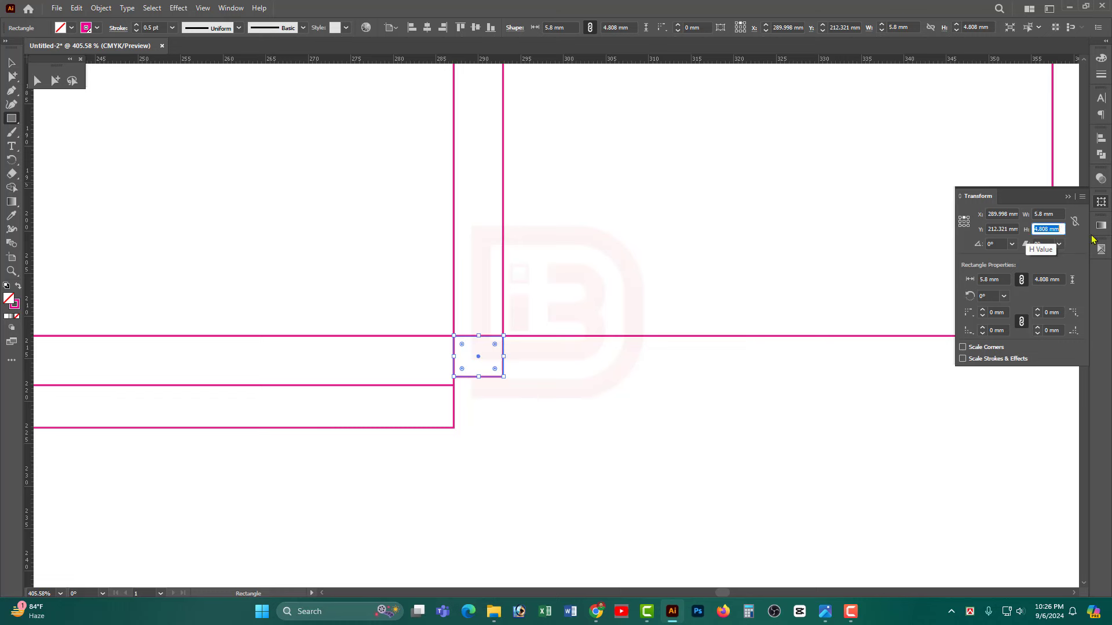
{"action": "type", "text": "4"}
{"action": "key", "text": "Return"}
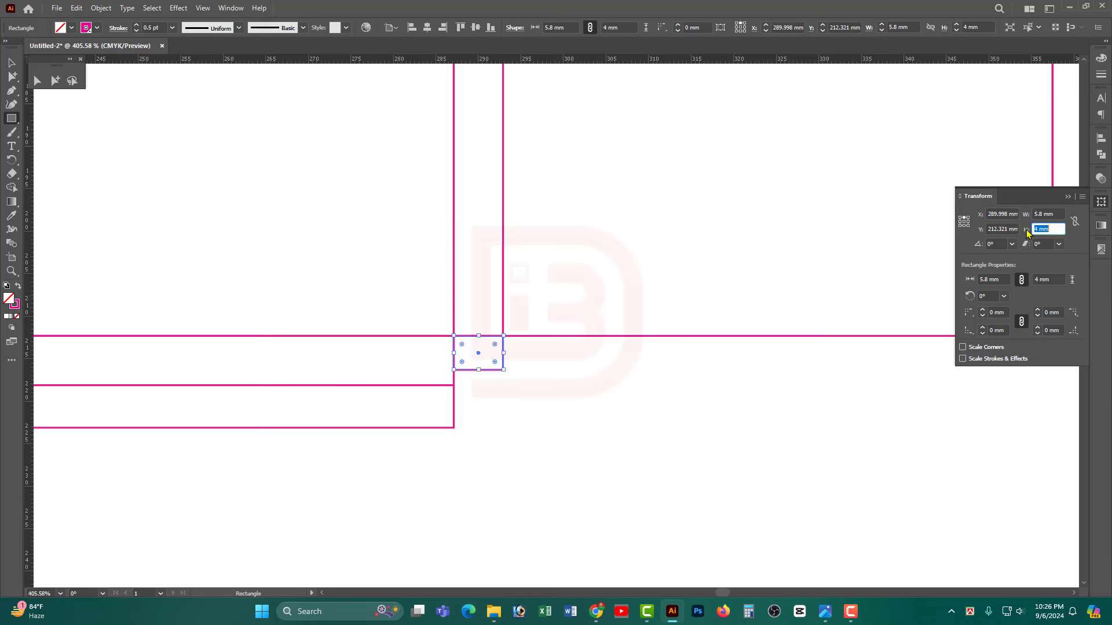
{"action": "type", "text": "5"}
{"action": "key", "text": "Return"}
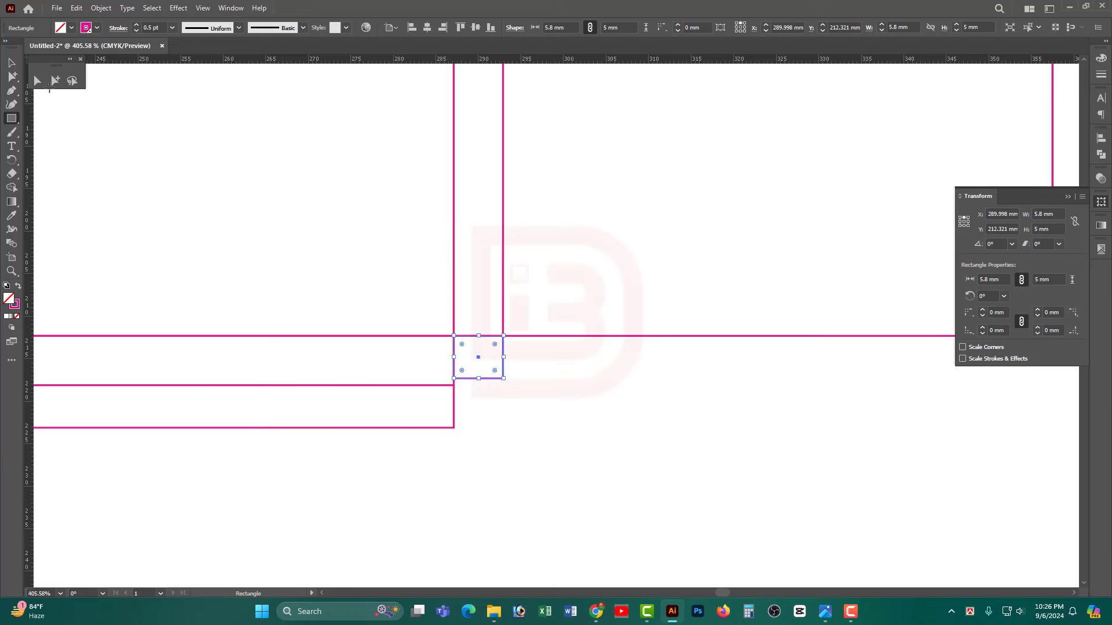
{"action": "left_click", "coordinate": [39, 82]}
{"action": "left_click", "coordinate": [511, 448]}
{"action": "scroll", "coordinate": [475, 382], "scroll_direction": "up", "scroll_amount": 3, "text": "alt"}
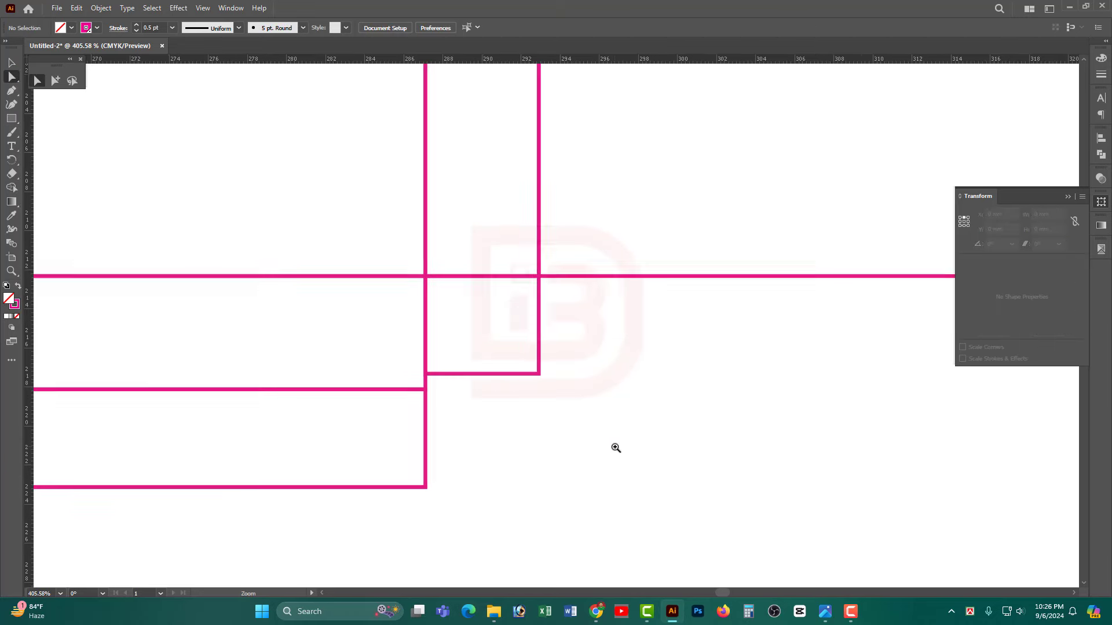
Nudge the rectangle's bottom-left corner right, inspect the result, then undo the move
{"action": "left_click", "coordinate": [426, 375]}
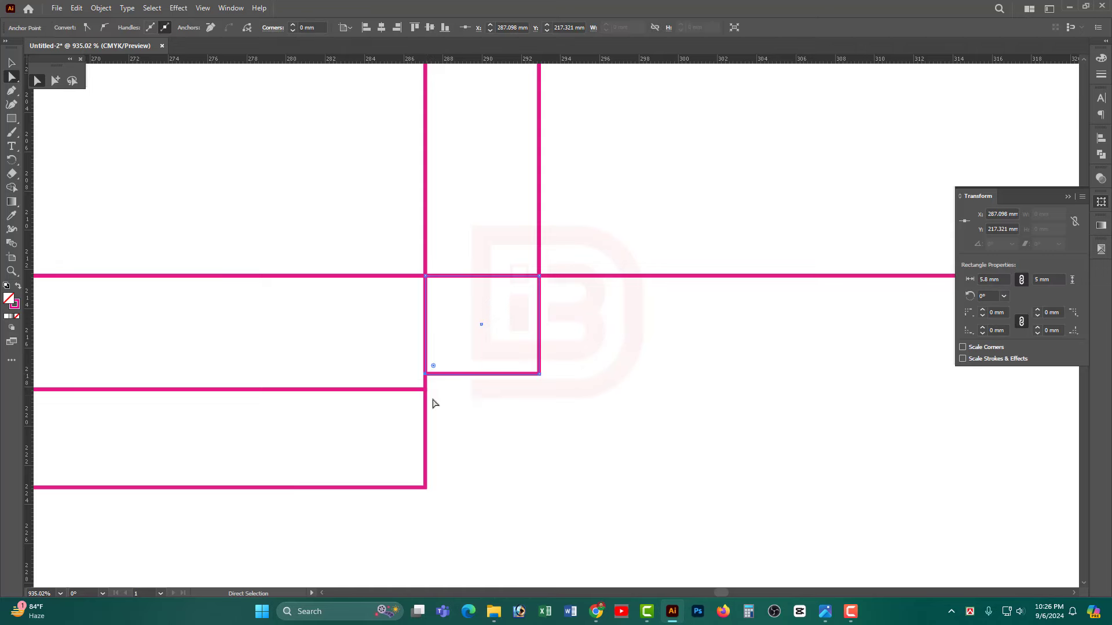
{"action": "key", "text": "ctrl+k"}
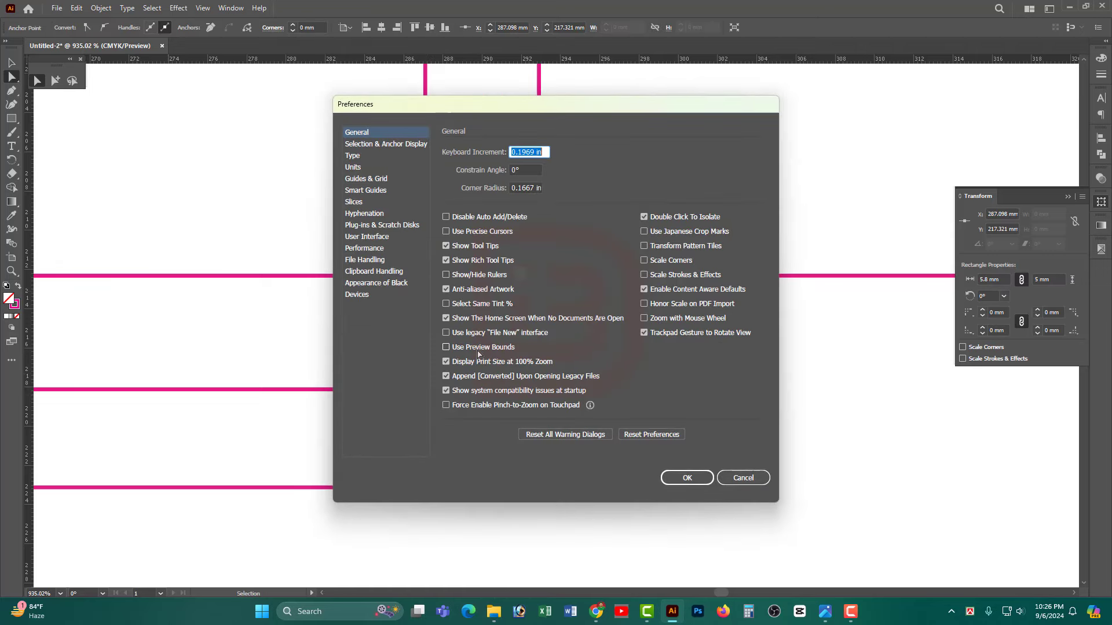
{"action": "key", "text": "Return"}
{"action": "key", "text": "Right"}
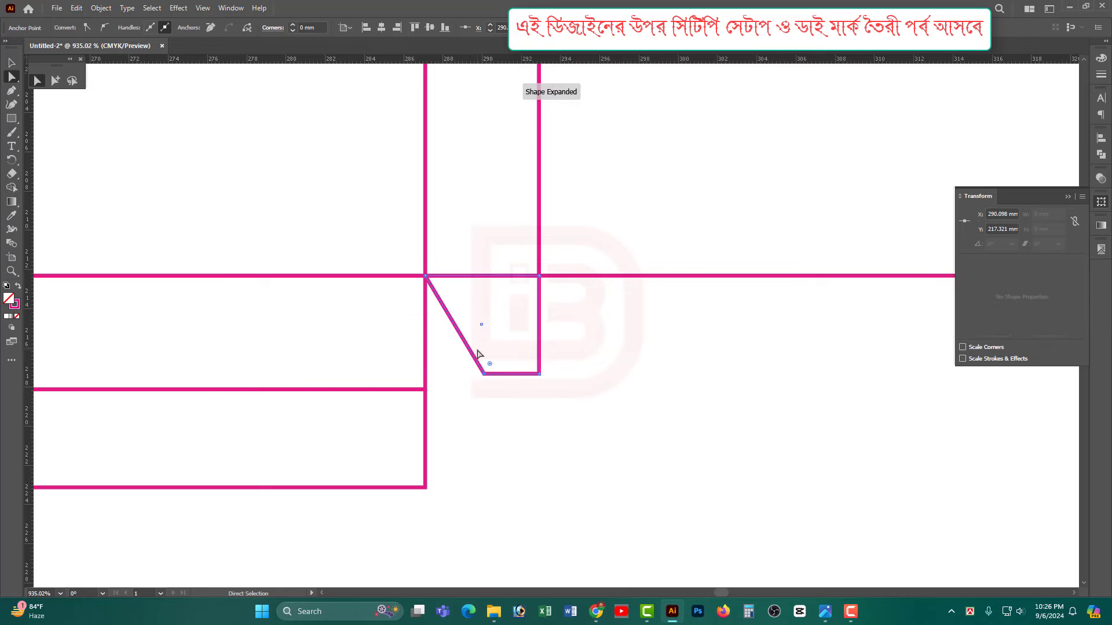
{"action": "left_click", "coordinate": [575, 325]}
{"action": "left_click", "coordinate": [564, 242], "text": "ctrl+alt"}
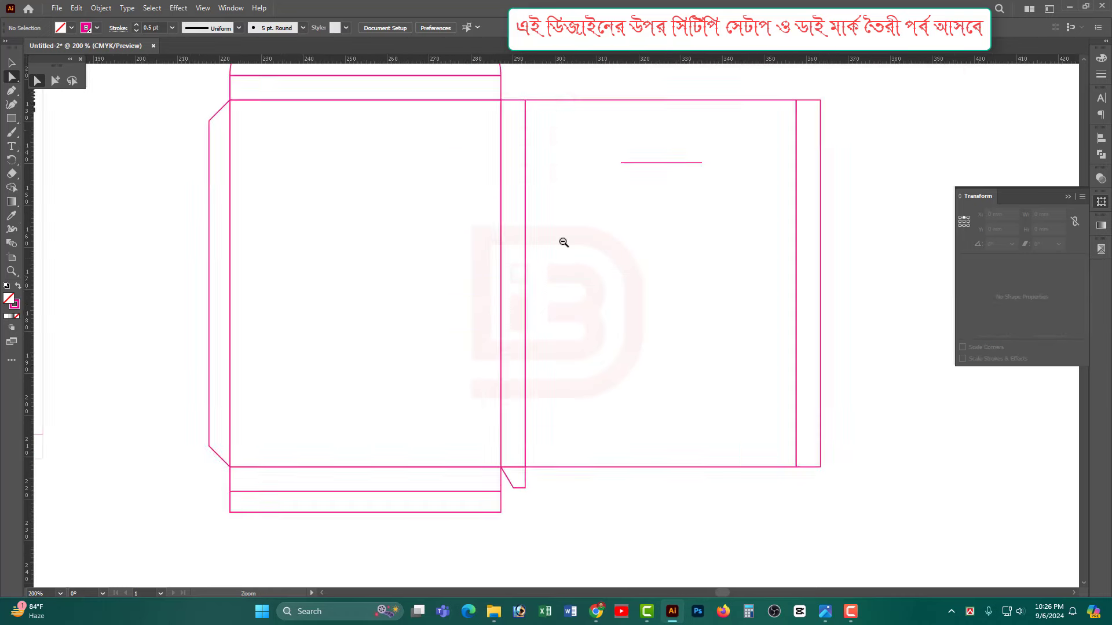
{"action": "left_click_drag", "start_coordinate": [527, 337], "coordinate": [556, 236]}
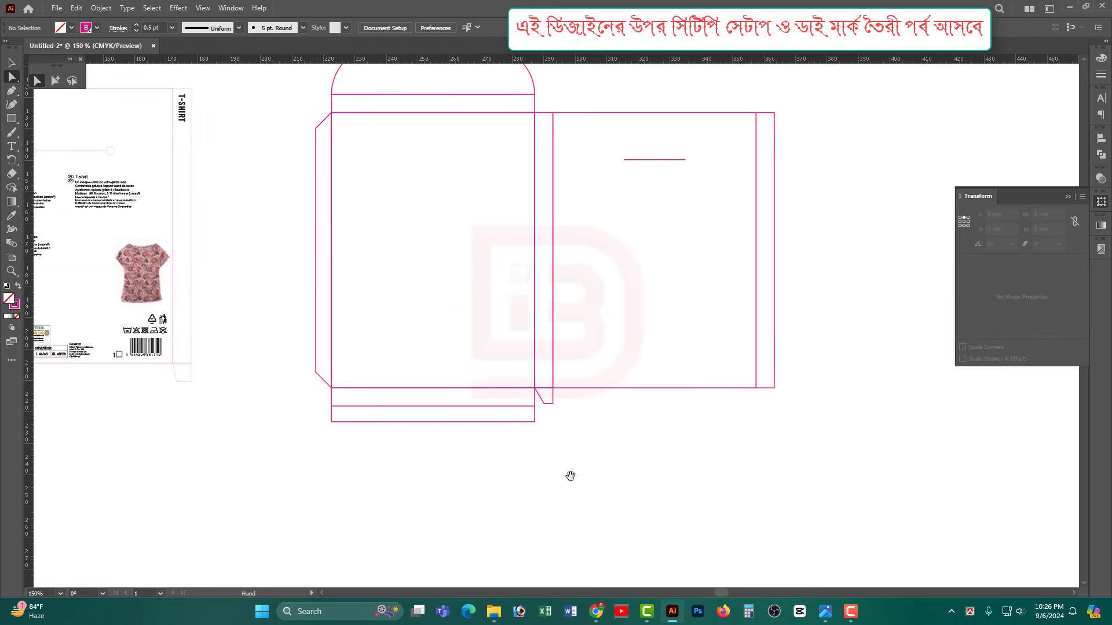
{"action": "left_click_drag", "start_coordinate": [512, 349], "coordinate": [559, 441]}
{"action": "key", "text": "ctrl+z"}
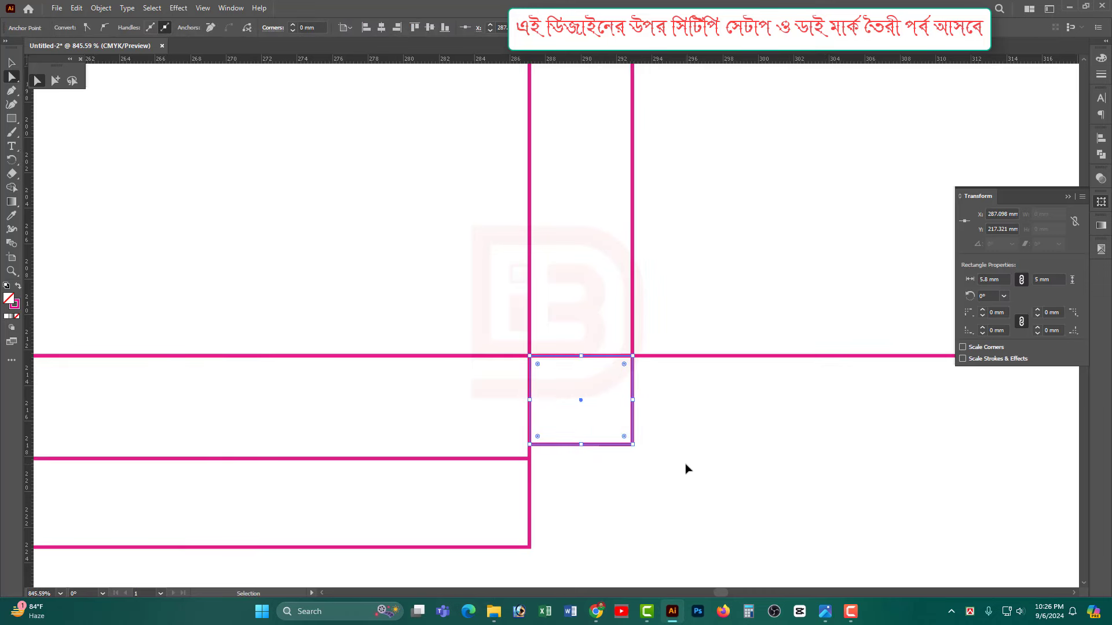
Set the keyboard increment to 2 mm and shift the lower-left corner right to slant the edge
{"action": "key", "text": "ctrl+k"}
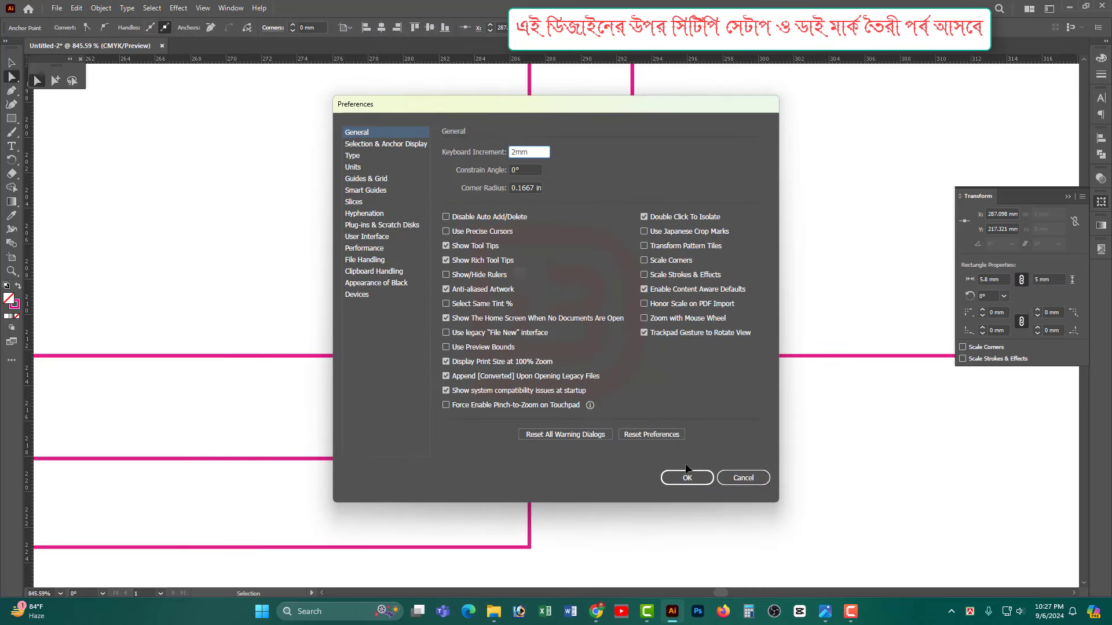
{"action": "left_click", "coordinate": [686, 469]}
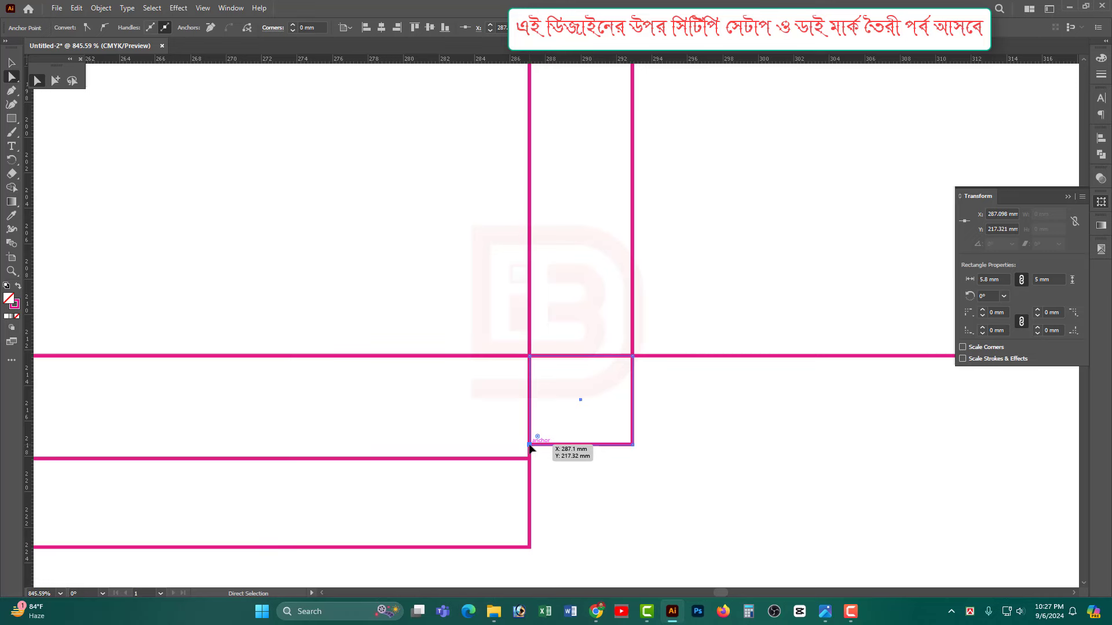
{"action": "left_click_drag", "start_coordinate": [530, 445], "coordinate": [565, 444]}
{"action": "left_click", "coordinate": [110, 92]}
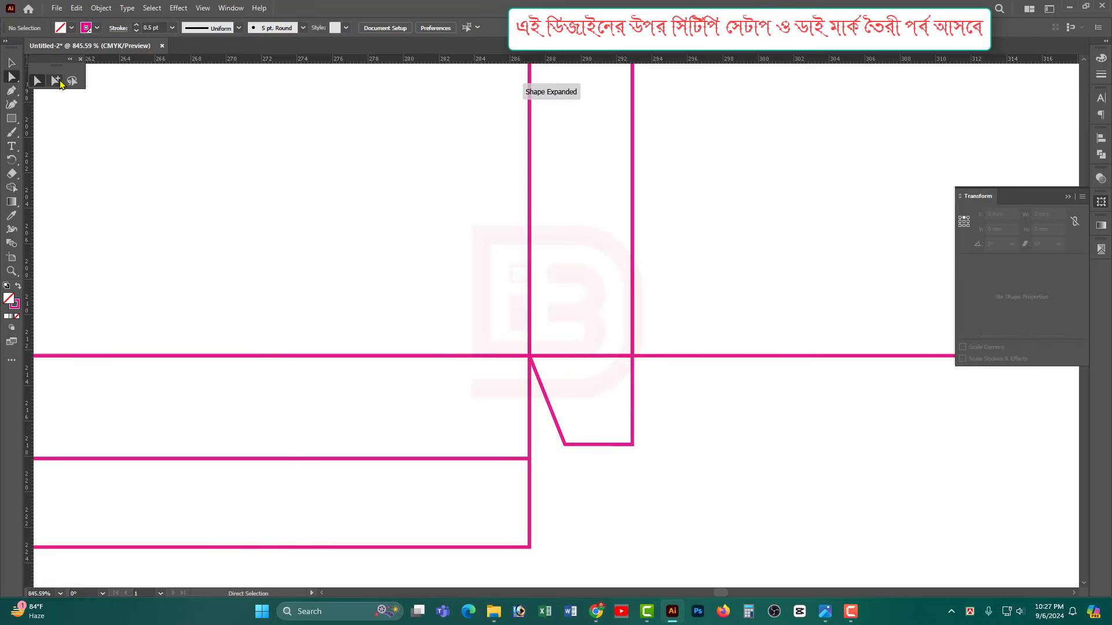
{"action": "left_click", "coordinate": [596, 339], "text": "ctrl+alt+space"}
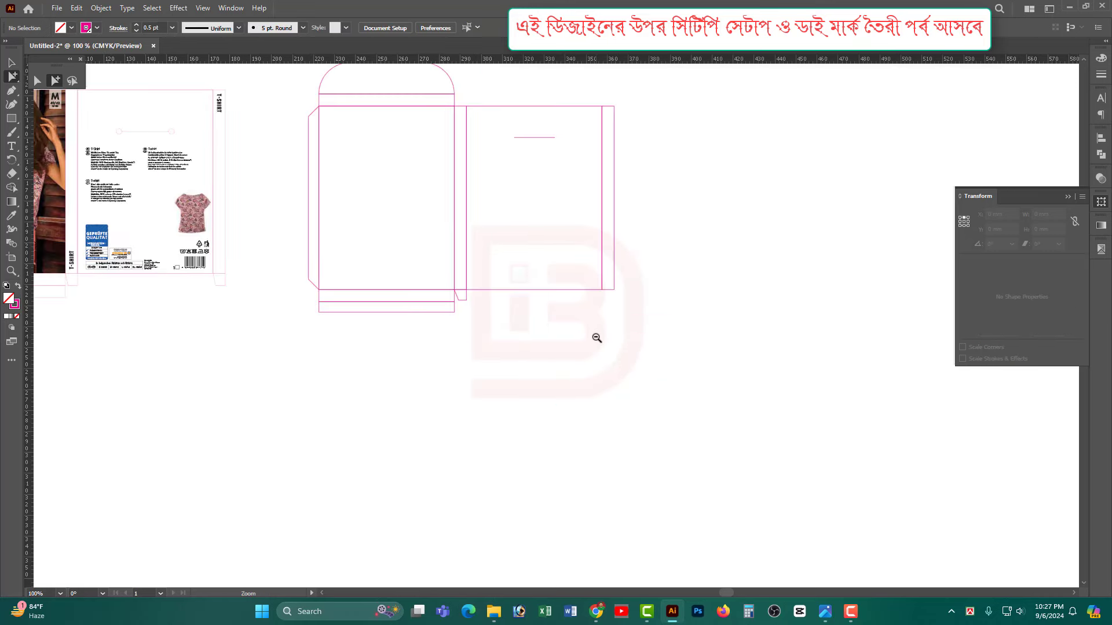
Copy the tapered tab to the bottom corner of the far-right panel
{"action": "left_click", "coordinate": [597, 338], "text": "ctrl+alt+space"}
{"action": "left_click_drag", "start_coordinate": [516, 328], "coordinate": [472, 353]}
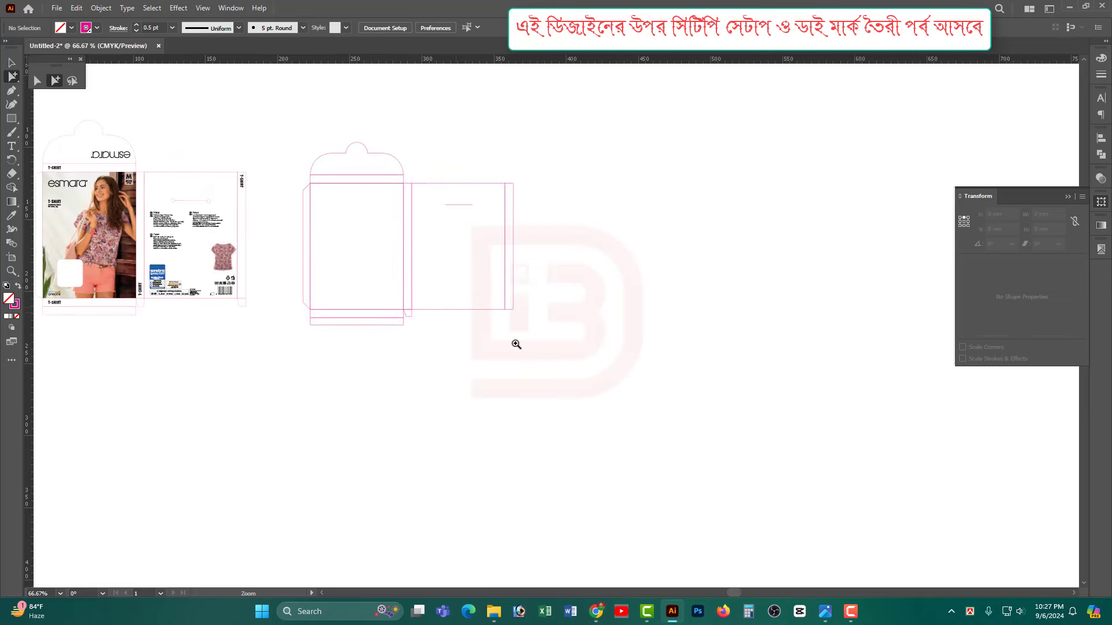
{"action": "left_click", "coordinate": [450, 313], "text": "ctrl+space"}
{"action": "left_click_drag", "start_coordinate": [392, 324], "coordinate": [551, 335]}
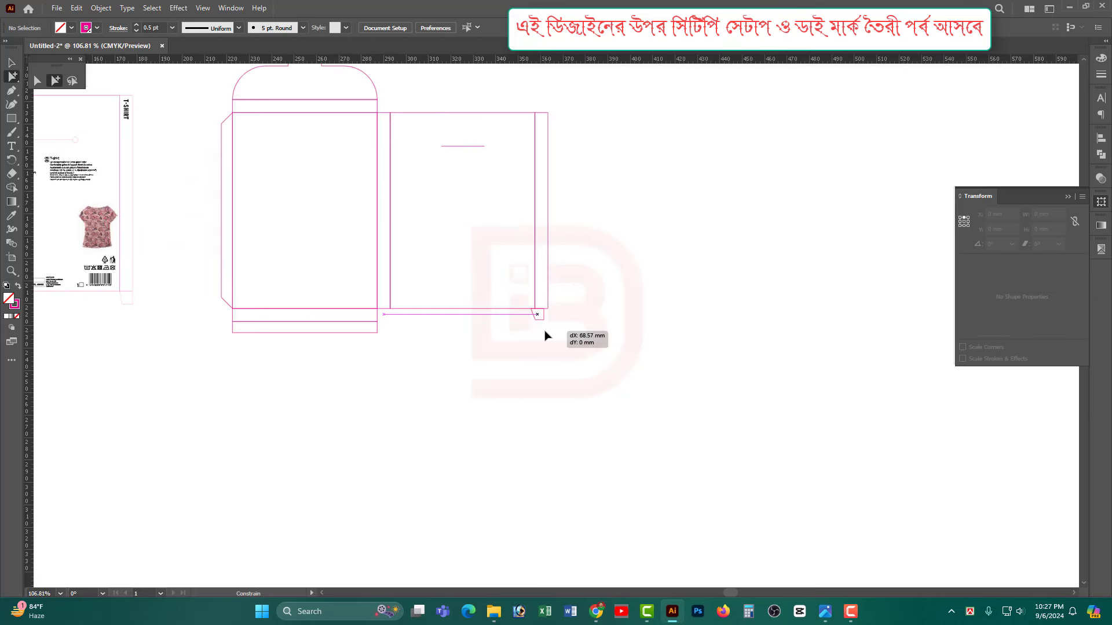
Copy both bottom tabs up to the top edge and rotate the copies 180°
{"action": "key", "text": "ctrl+1"}
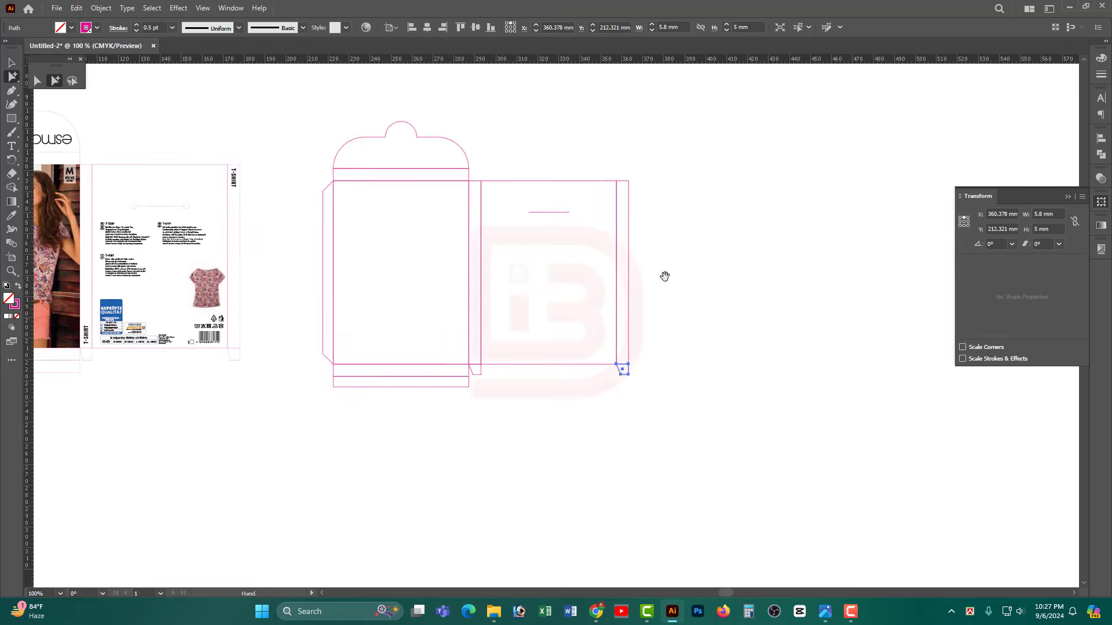
{"action": "key", "text": "v"}
{"action": "key", "text": "ctrl+plus"}
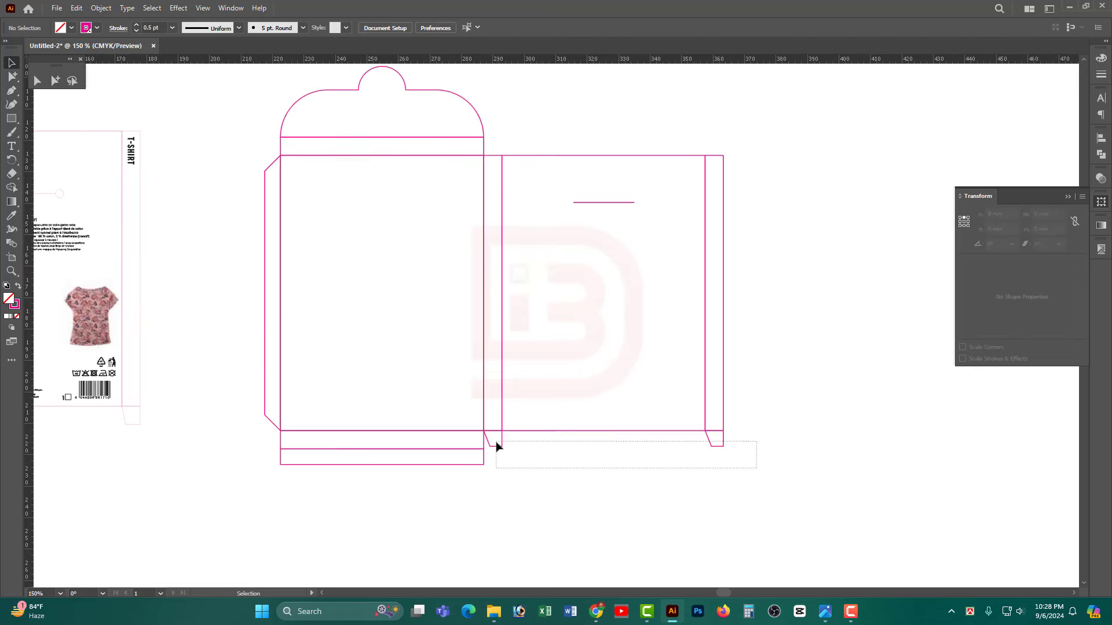
{"action": "left_click_drag", "start_coordinate": [496, 449], "coordinate": [544, 145]}
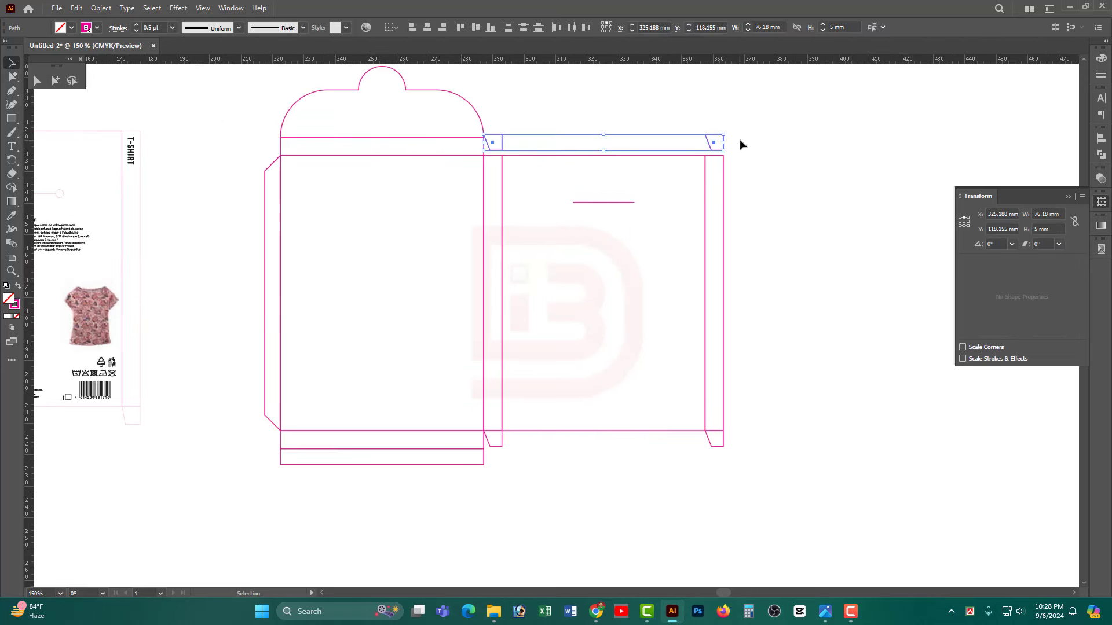
{"action": "left_click_drag", "start_coordinate": [729, 130], "coordinate": [392, 194]}
{"action": "scroll", "coordinate": [524, 251], "scroll_direction": "up", "scroll_amount": 3}
{"action": "scroll", "coordinate": [595, 313], "scroll_direction": "up", "scroll_amount": 2}
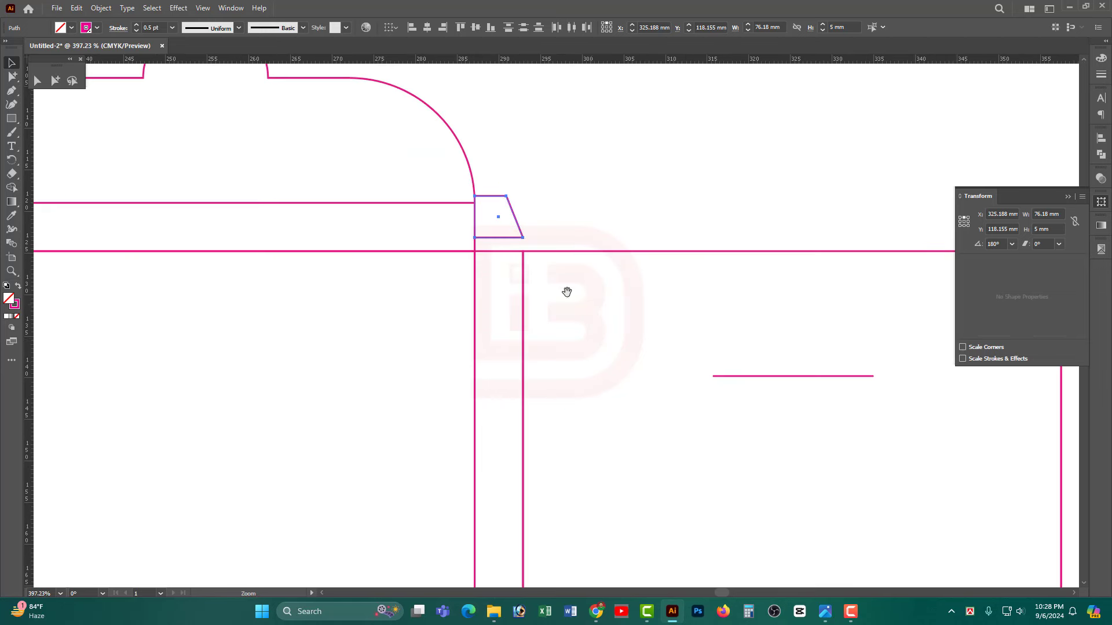
Snap the upside-down tabs onto the top fold line and select the right-hand one
{"action": "left_click_drag", "start_coordinate": [503, 238], "coordinate": [503, 252]}
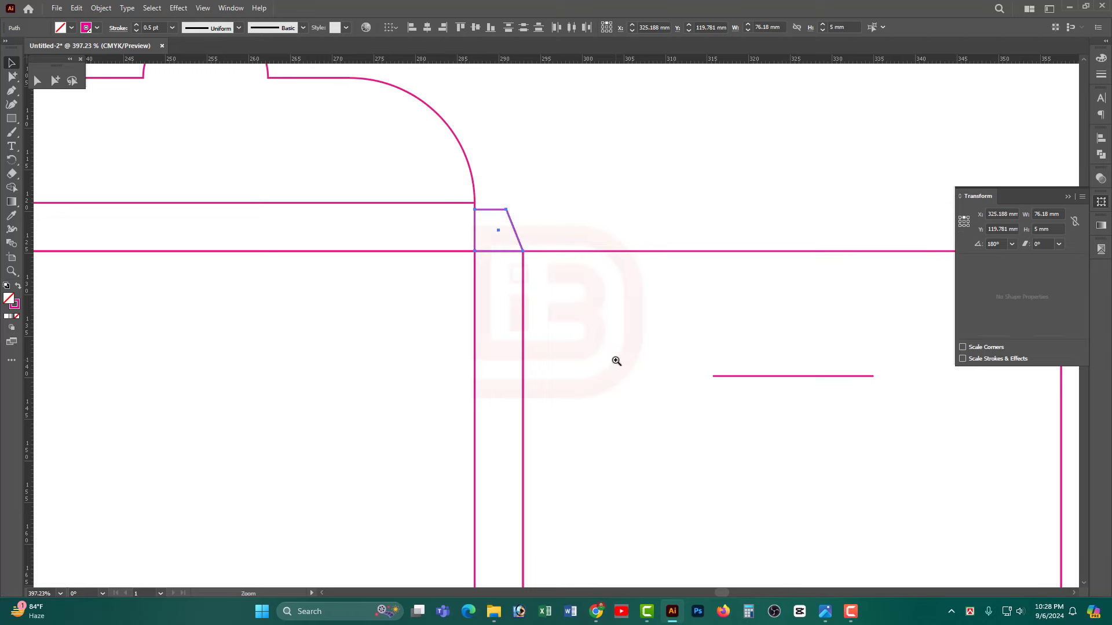
{"action": "scroll", "coordinate": [616, 361], "scroll_direction": "down", "scroll_amount": 3}
{"action": "scroll", "coordinate": [616, 358], "scroll_direction": "down", "scroll_amount": 2}
{"action": "left_click", "coordinate": [642, 288]}
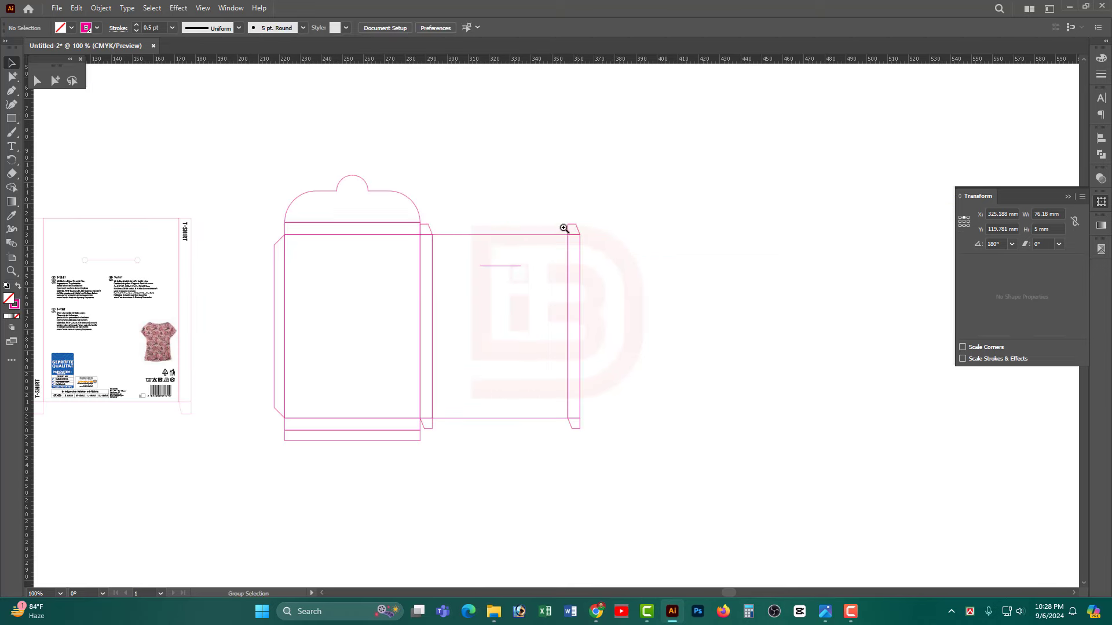
{"action": "scroll", "coordinate": [687, 296], "scroll_direction": "up", "scroll_amount": 3}
{"action": "left_click_drag", "start_coordinate": [563, 240], "coordinate": [561, 240]}
Reflect the right-hand top tab vertically so both top tabs taper symmetrically
{"action": "right_click", "coordinate": [602, 231]}
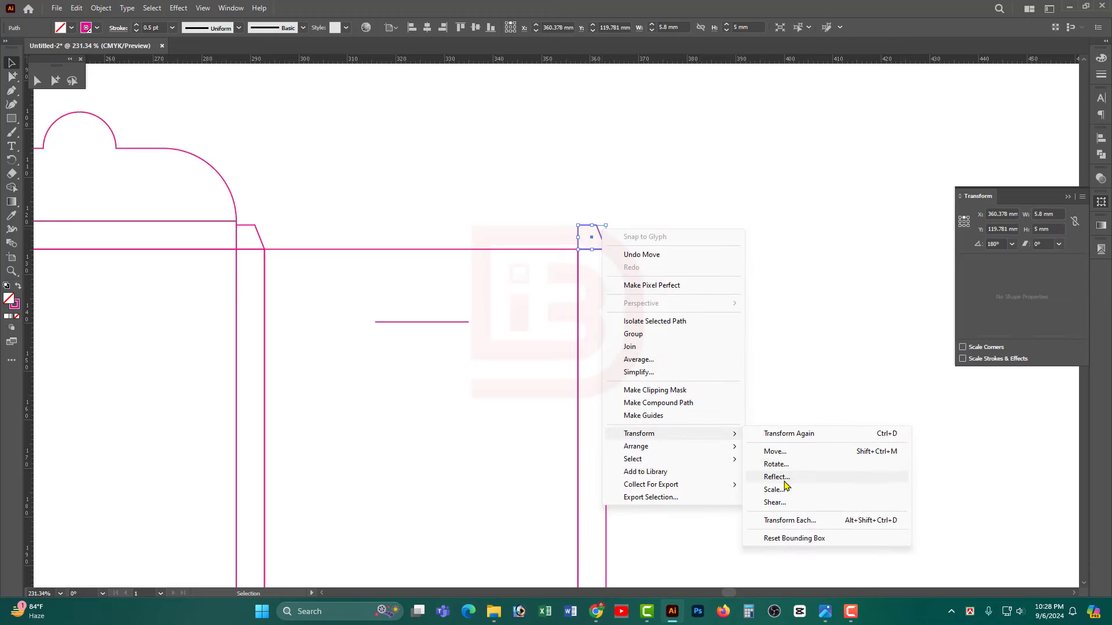
{"action": "left_click", "coordinate": [790, 479]}
{"action": "left_click", "coordinate": [263, 408]}
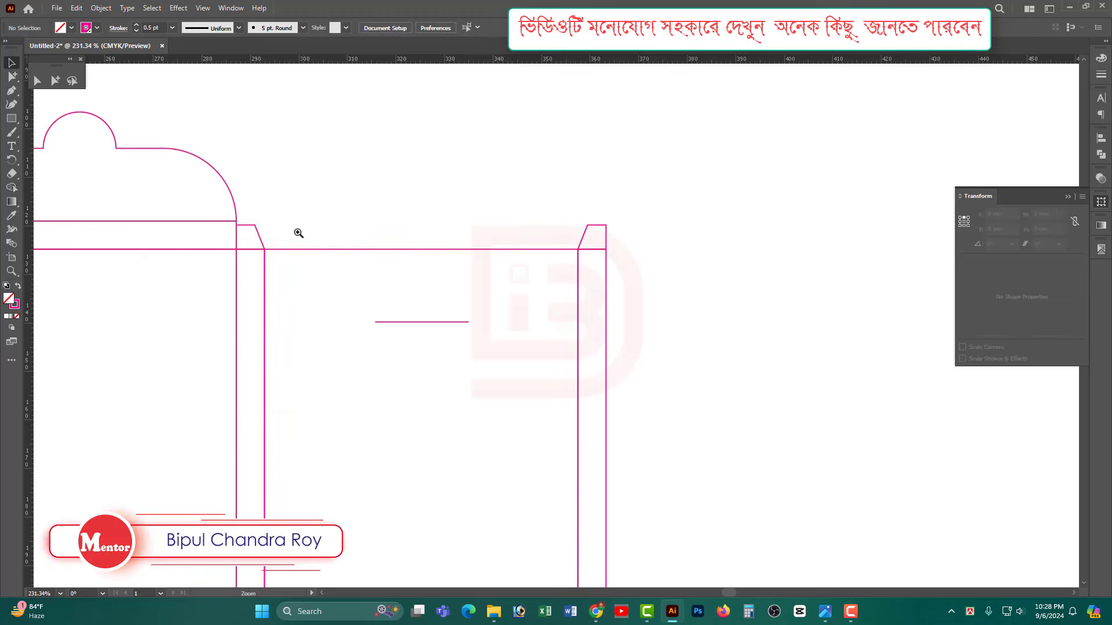
{"action": "left_click_drag", "start_coordinate": [330, 274], "coordinate": [482, 256]}
{"action": "scroll", "coordinate": [489, 345], "scroll_direction": "down", "scroll_amount": 2}
{"action": "scroll", "coordinate": [601, 326], "scroll_direction": "down", "scroll_amount": 1}
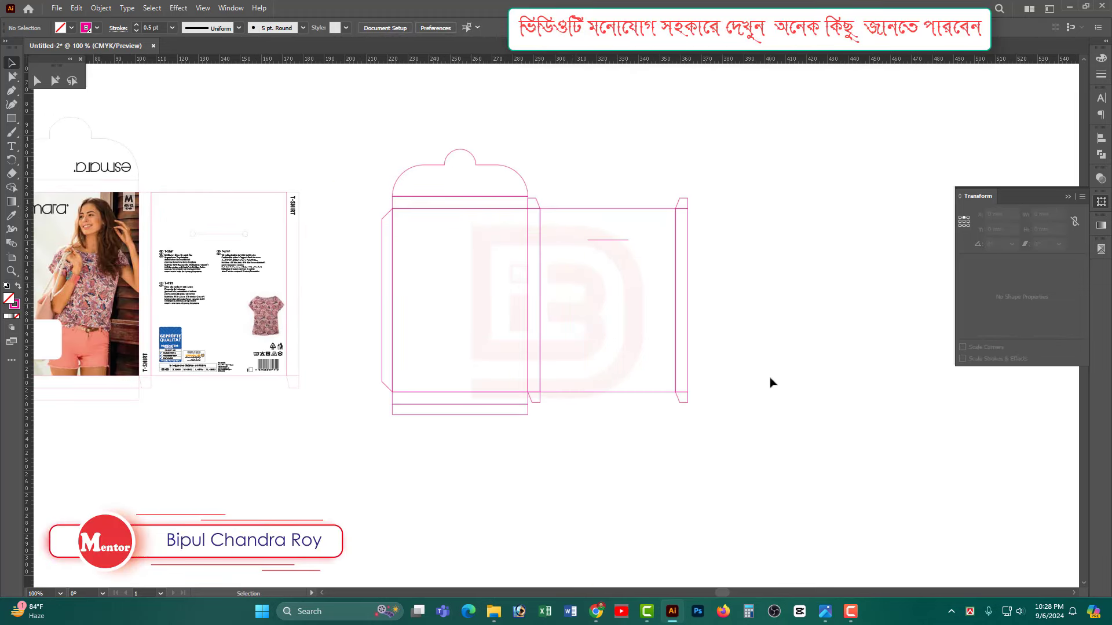
{"action": "left_click_drag", "start_coordinate": [359, 135], "coordinate": [795, 524]}
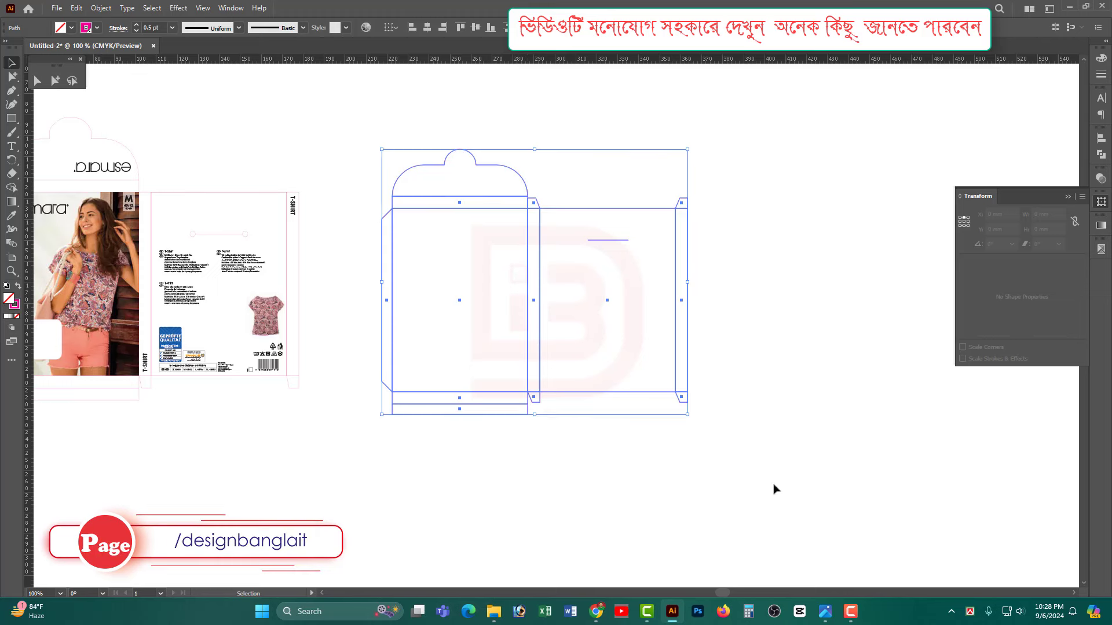
Drag the upside-down esmara logo onto the right dieline's hanger flap and check its placement
{"action": "key", "text": "a"}
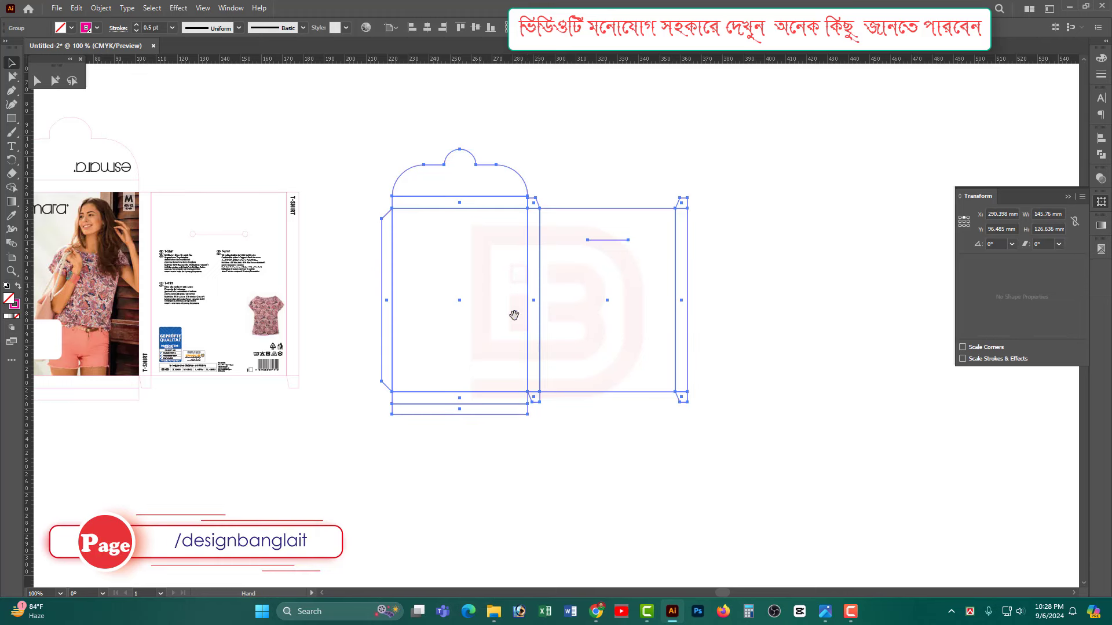
{"action": "left_click_drag", "start_coordinate": [478, 276], "coordinate": [529, 275]}
{"action": "left_click_drag", "start_coordinate": [365, 203], "coordinate": [473, 213]}
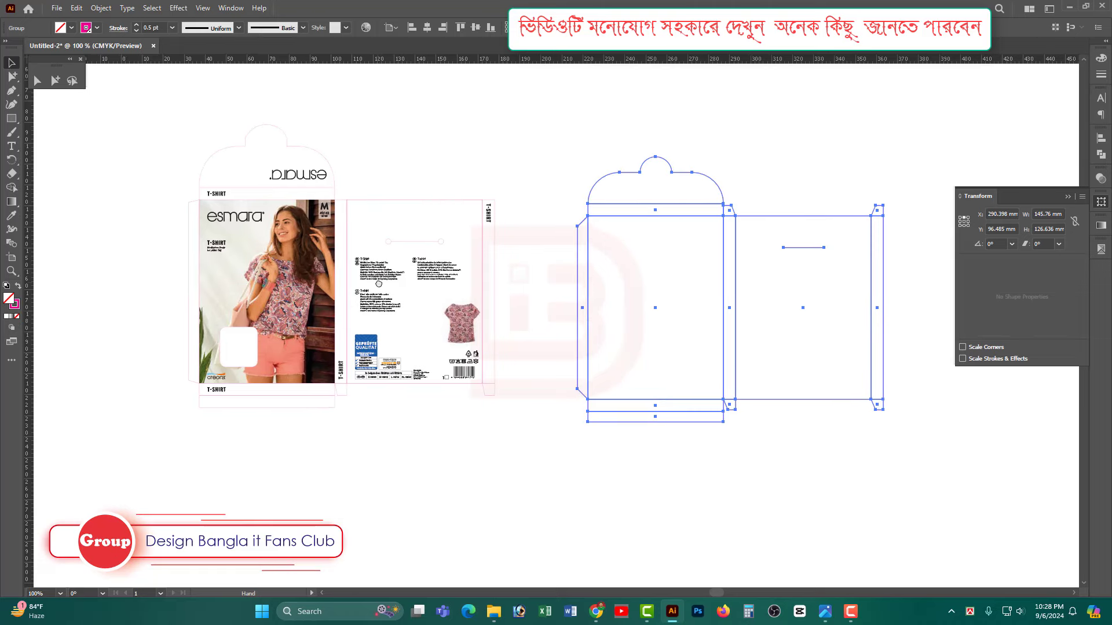
{"action": "left_click", "coordinate": [387, 214]}
{"action": "key", "text": "ctrl+shift+a"}
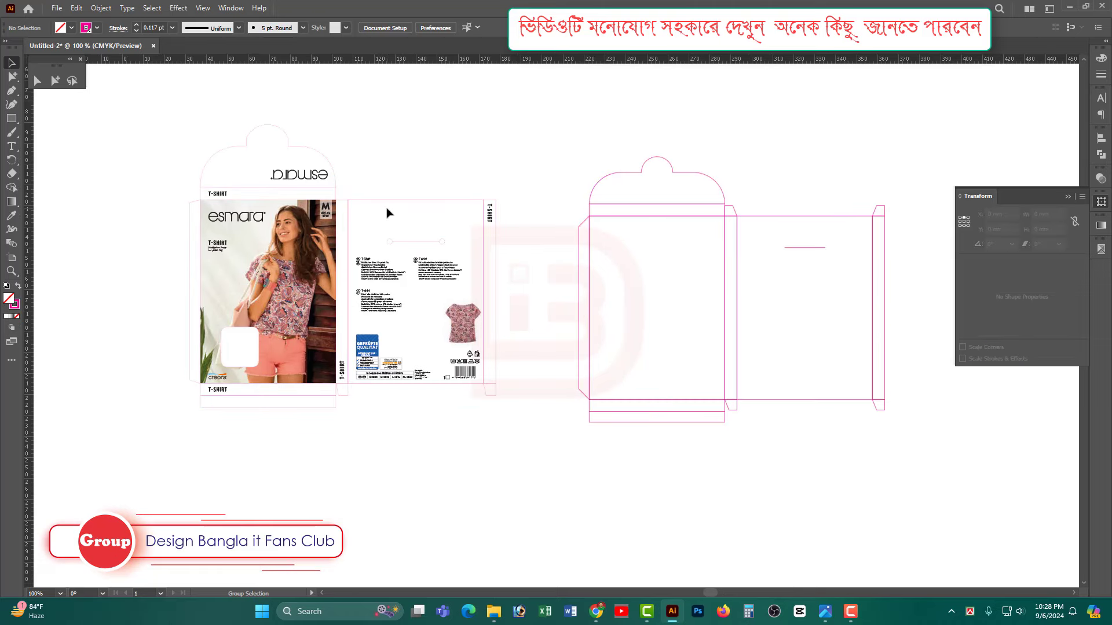
{"action": "left_click", "coordinate": [321, 184]}
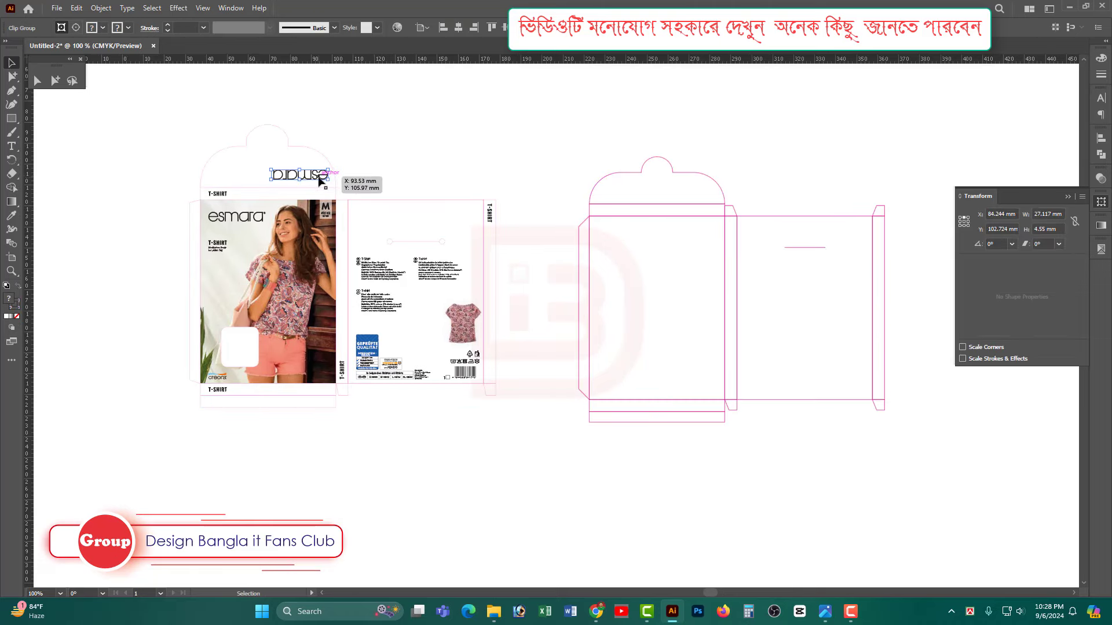
{"action": "mouse_move", "coordinate": [321, 184]}
{"action": "left_mouse_down"}
{"action": "mouse_move", "coordinate": [706, 201]}
{"action": "mouse_move", "coordinate": [825, 253]}
{"action": "left_mouse_up"}
{"action": "key", "text": "z"}
{"action": "key", "text": "ctrl+0"}
{"action": "key", "text": "v"}
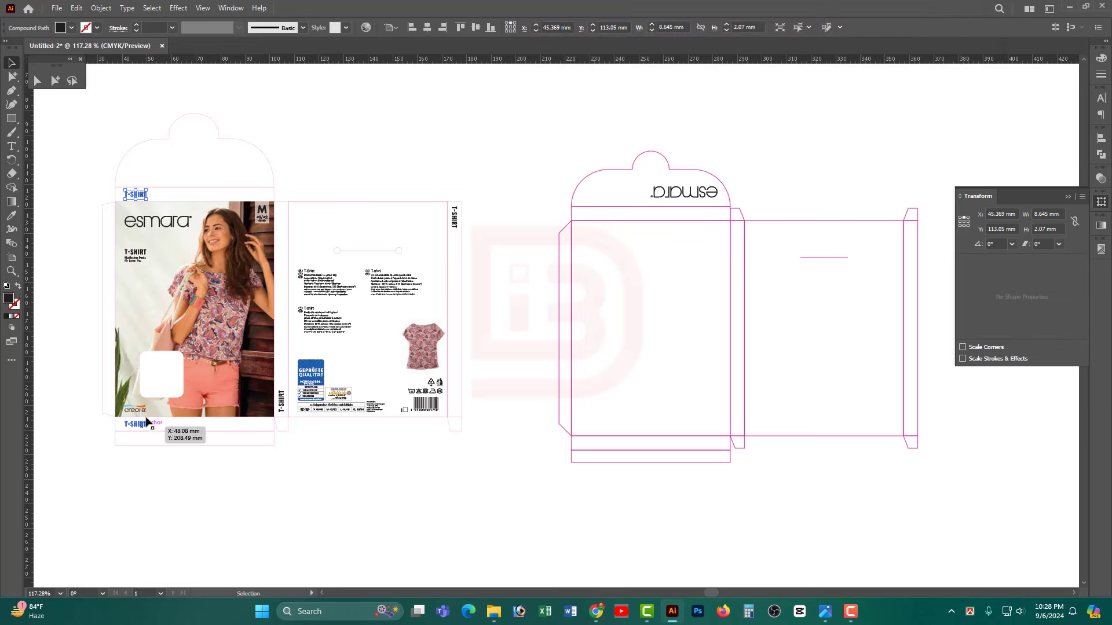
Move the T-SHIRT label onto the right dieline's top strip and leave a copy on the bottom strip
{"action": "left_click", "coordinate": [137, 195]}
{"action": "left_click_drag", "start_coordinate": [143, 203], "coordinate": [593, 220]}
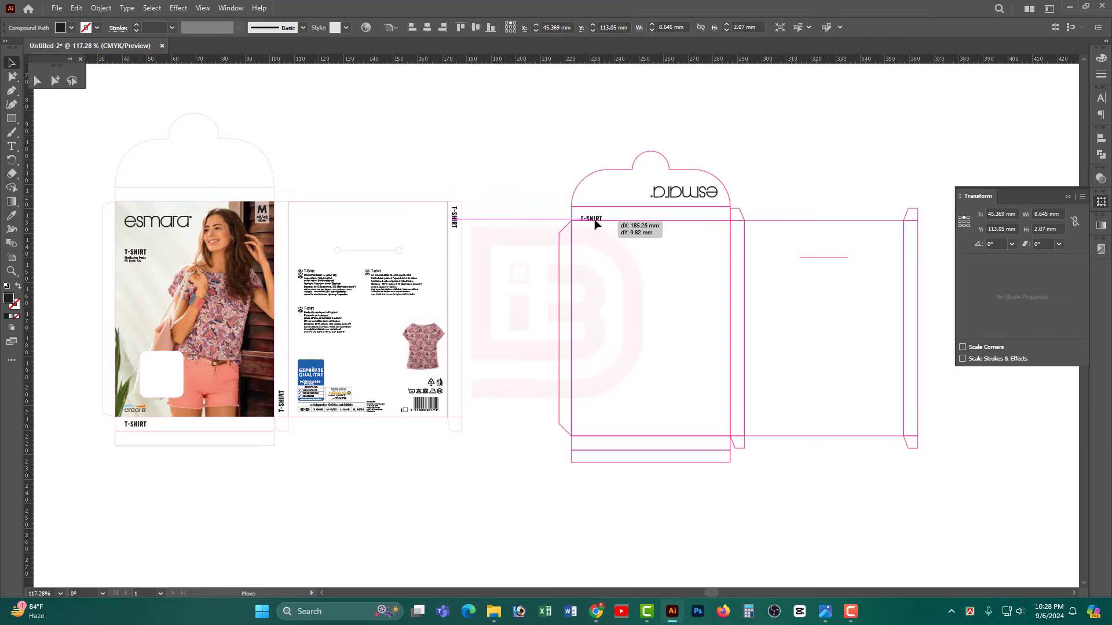
{"action": "scroll", "coordinate": [593, 220], "scroll_direction": "up", "scroll_amount": 5}
{"action": "left_click_drag", "start_coordinate": [545, 242], "coordinate": [554, 234]}
{"action": "scroll", "coordinate": [666, 310], "scroll_direction": "down", "scroll_amount": 4}
{"action": "scroll", "coordinate": [479, 261], "scroll_direction": "down", "scroll_amount": 1}
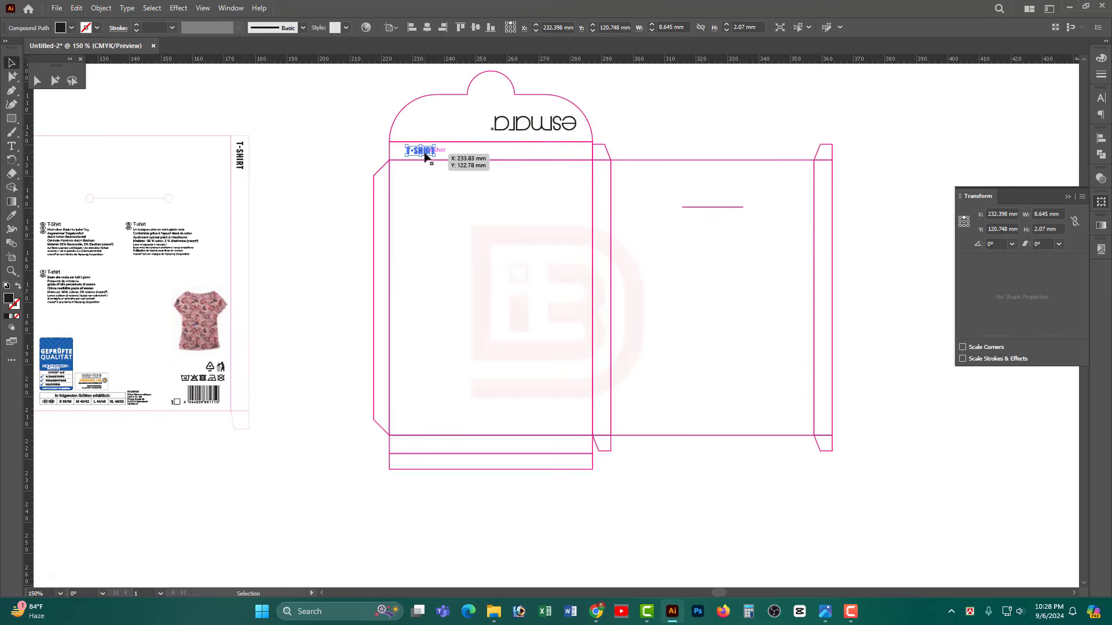
{"action": "left_click_drag", "start_coordinate": [425, 155], "coordinate": [414, 453]}
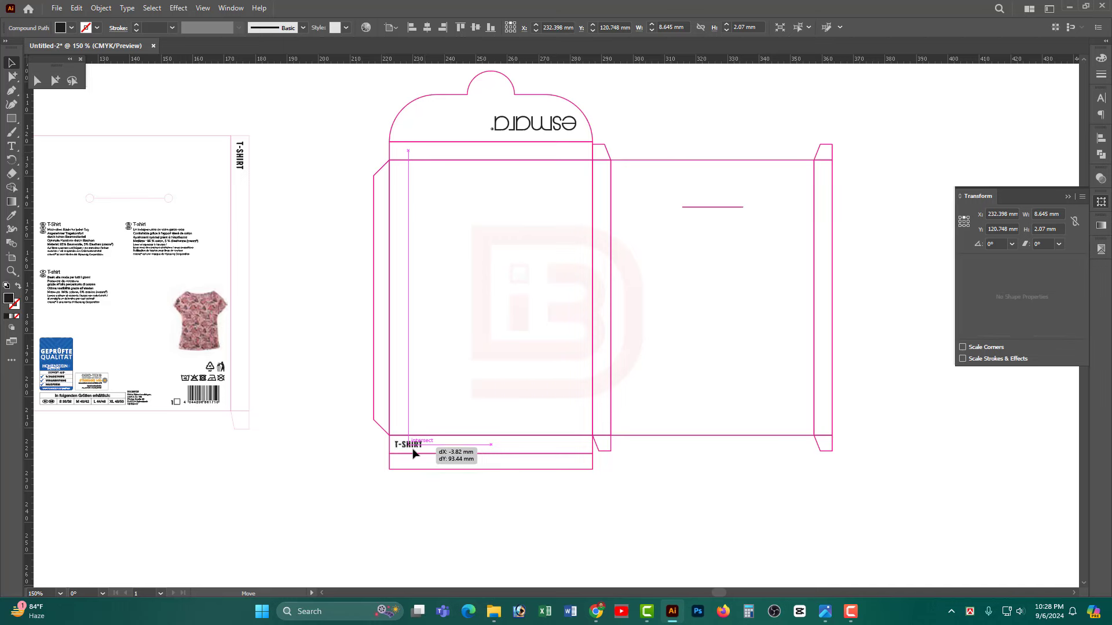
{"action": "mouse_move", "coordinate": [414, 453]}
{"action": "left_mouse_down"}
{"action": "mouse_move", "coordinate": [406, 148]}
{"action": "mouse_move", "coordinate": [436, 449]}
{"action": "left_mouse_up"}
{"action": "left_click_drag", "start_coordinate": [435, 155], "coordinate": [832, 199]}
Rotate a T-SHIRT label 270° to run vertically and position it on the side flap
{"action": "scroll", "coordinate": [879, 280], "scroll_direction": "up", "scroll_amount": 4}
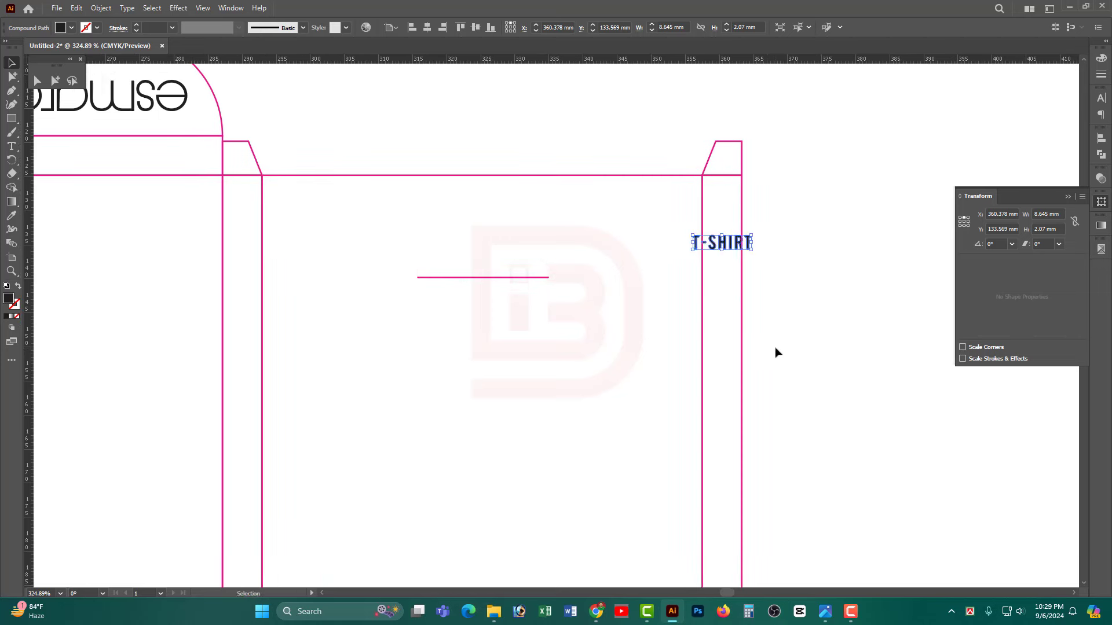
{"action": "key", "text": "r"}
{"action": "left_click_drag", "start_coordinate": [776, 352], "coordinate": [740, 372]}
{"action": "key", "text": "v"}
{"action": "left_click", "coordinate": [736, 265]}
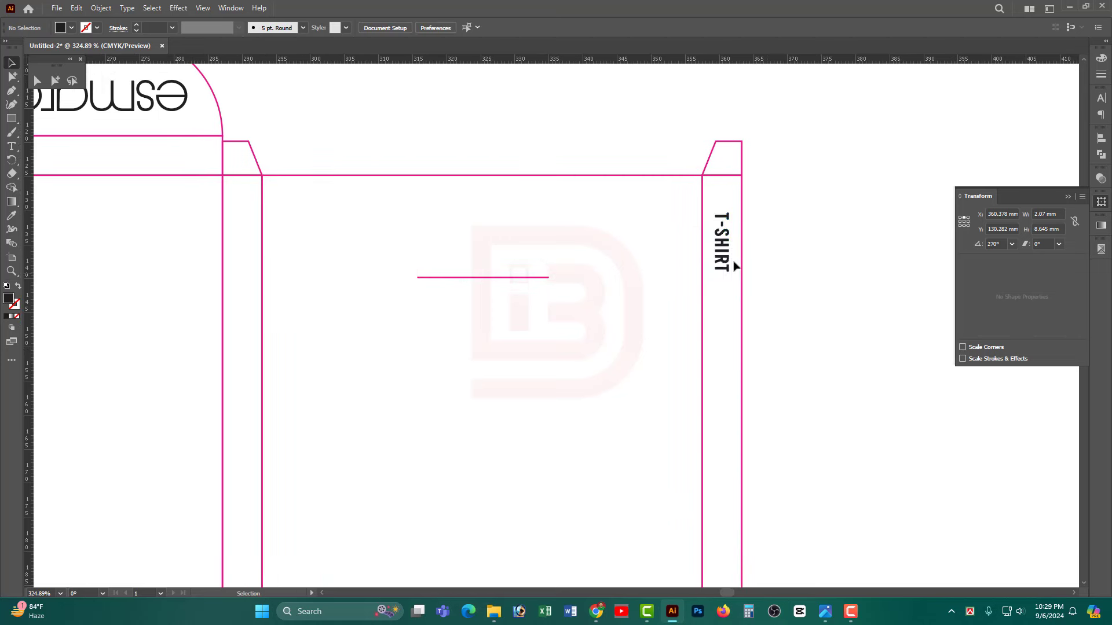
{"action": "left_click_drag", "start_coordinate": [735, 266], "coordinate": [736, 254]}
{"action": "left_click", "coordinate": [688, 422]}
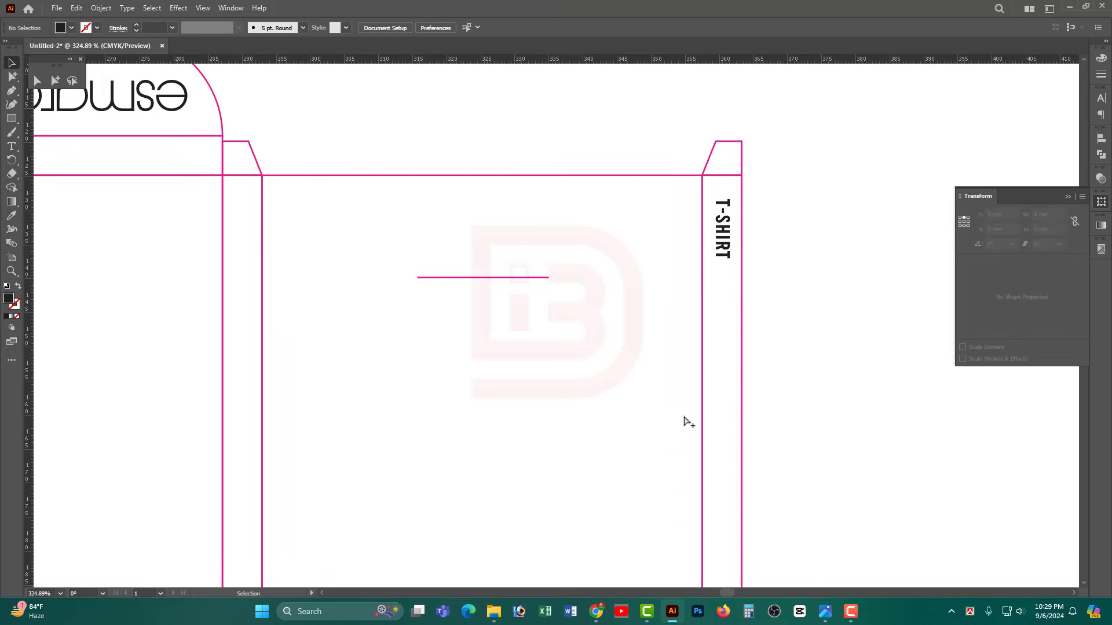
{"action": "key", "text": "ctrl+minus"}
{"action": "key", "text": "ctrl+minus"}
{"action": "key", "text": "ctrl+minus"}
{"action": "key", "text": "ctrl+minus"}
{"action": "scroll", "coordinate": [666, 335], "scroll_direction": "up", "scroll_amount": 2}
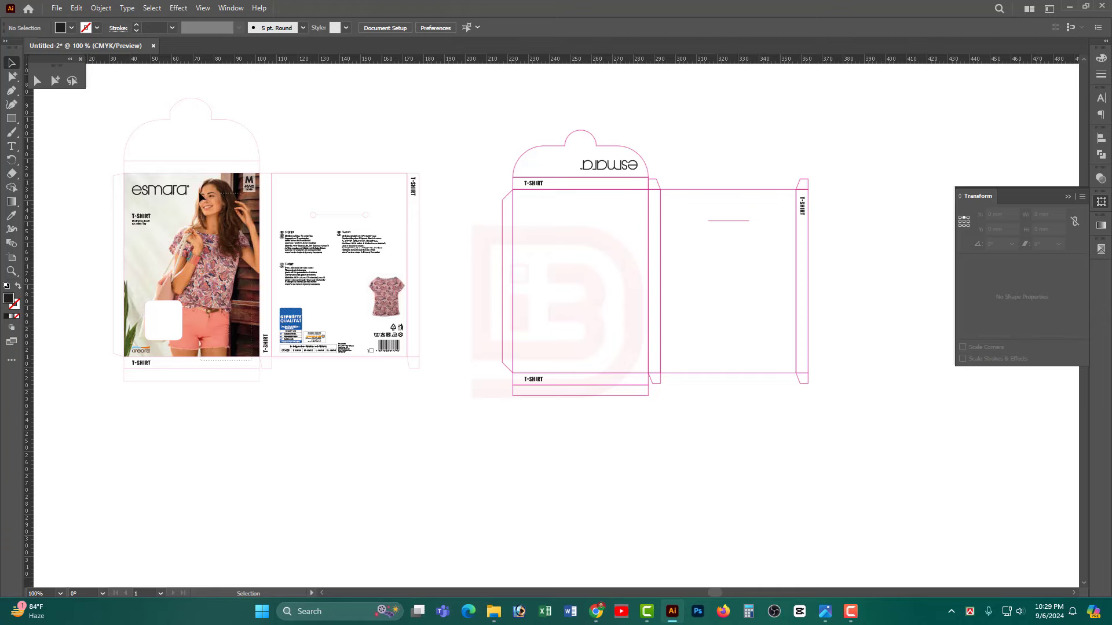
Move the esmara front photo artwork onto the right dieline's front panel, aligned to its edges
{"action": "mouse_move", "coordinate": [147, 186]}
{"action": "left_mouse_down"}
{"action": "mouse_move", "coordinate": [138, 186]}
{"action": "mouse_move", "coordinate": [557, 212]}
{"action": "left_mouse_up"}
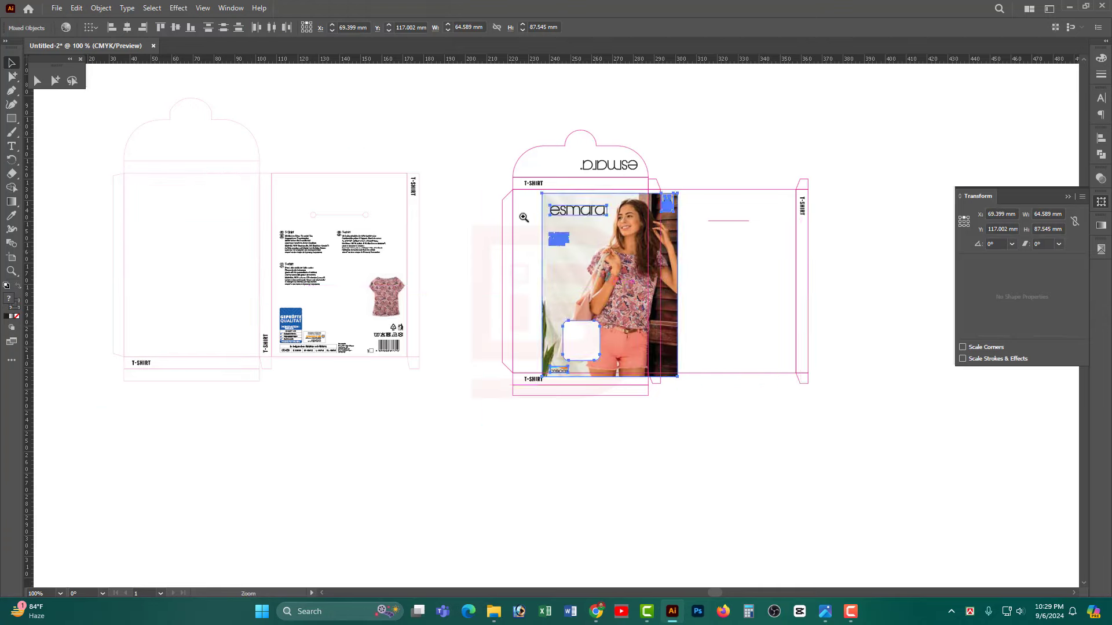
{"action": "left_click", "coordinate": [523, 217]}
{"action": "mouse_move", "coordinate": [694, 310]}
{"action": "left_mouse_down"}
{"action": "mouse_move", "coordinate": [516, 292]}
{"action": "mouse_move", "coordinate": [483, 269]}
{"action": "left_mouse_up"}
{"action": "left_click", "coordinate": [676, 397], "text": "ctrl+alt"}
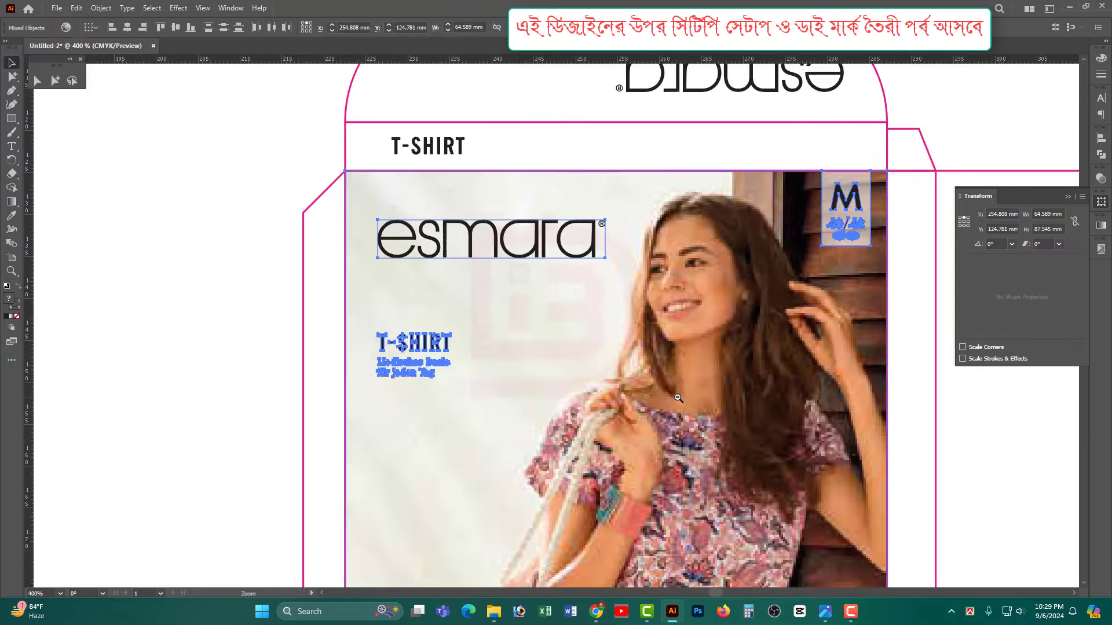
{"action": "scroll", "coordinate": [360, 282], "scroll_direction": "down", "scroll_amount": 4}
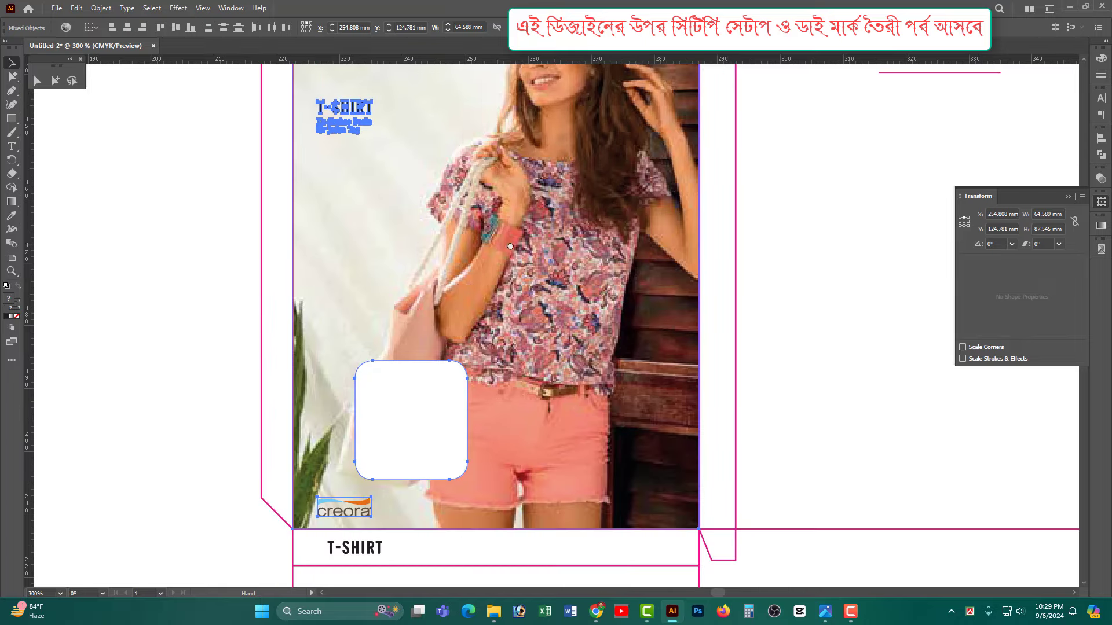
{"action": "scroll", "coordinate": [551, 327], "scroll_direction": "down", "scroll_amount": 2}
{"action": "left_click", "coordinate": [618, 494]}
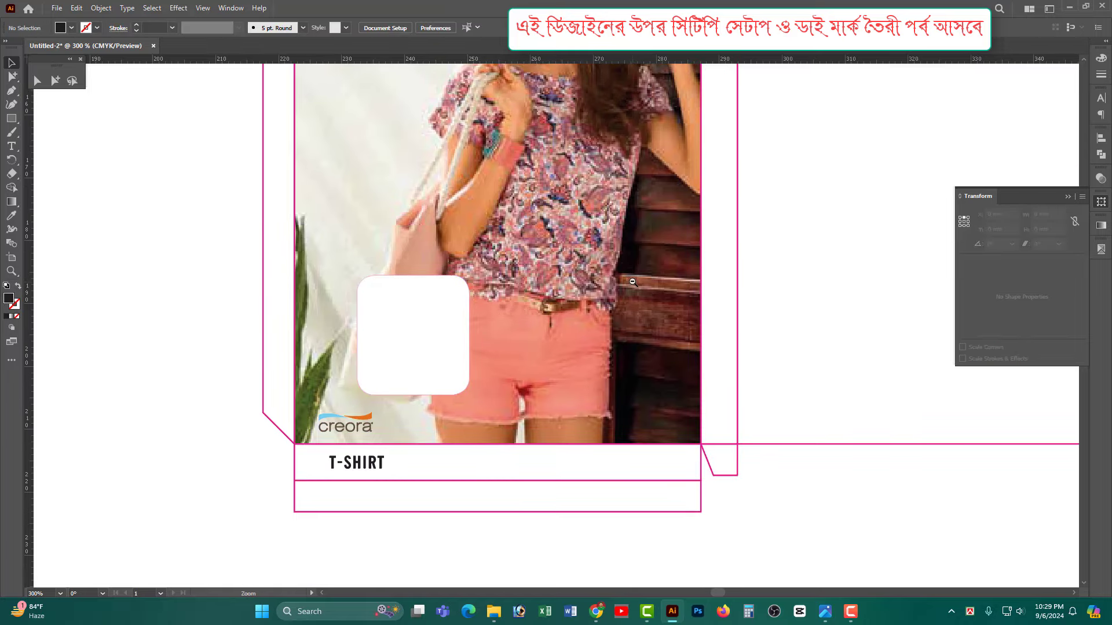
Place a vertical T-SHIRT label on the strip beside the front panel
{"action": "key", "text": "ctrl+1"}
{"action": "left_click_drag", "start_coordinate": [455, 326], "coordinate": [530, 322]}
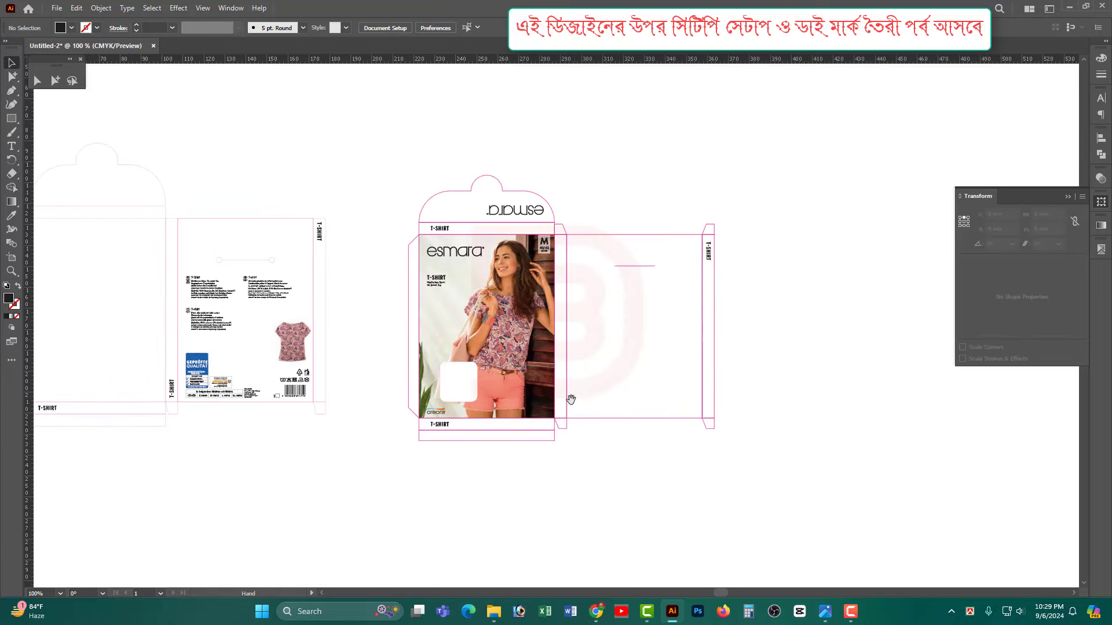
{"action": "mouse_move", "coordinate": [709, 256]}
{"action": "left_mouse_down"}
{"action": "mouse_move", "coordinate": [556, 408]}
{"action": "mouse_move", "coordinate": [555, 393]}
{"action": "mouse_move", "coordinate": [621, 443]}
{"action": "mouse_move", "coordinate": [544, 341]}
{"action": "left_mouse_up"}
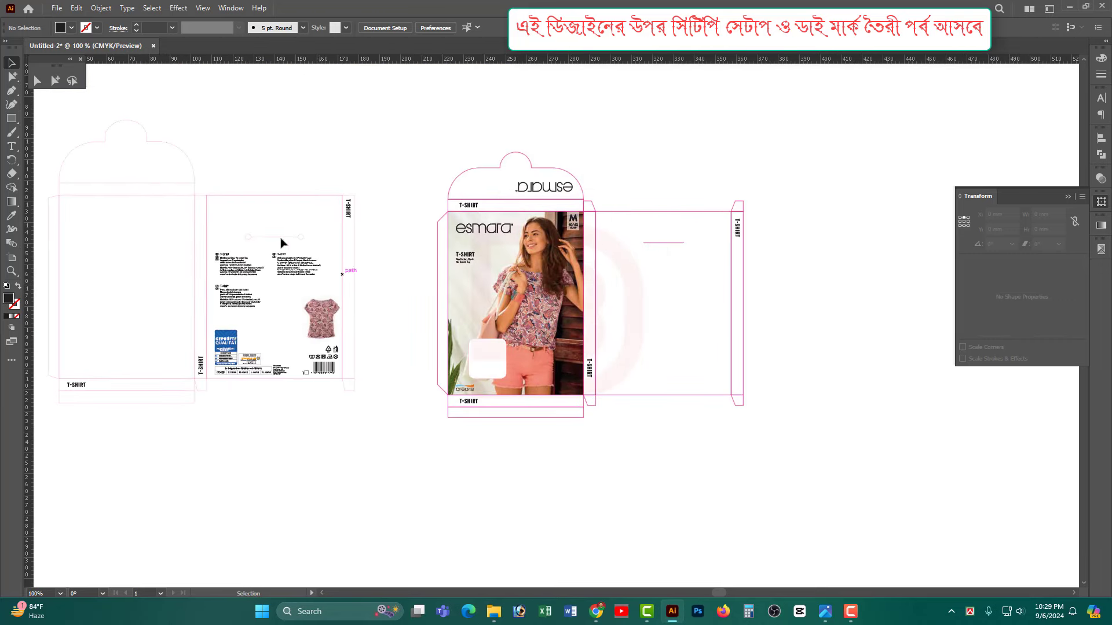
Inspect the back panel groups: T-shirt image, care symbols and barcode, logo, size table and address
{"action": "scroll", "coordinate": [223, 242], "scroll_direction": "up", "scroll_amount": 5}
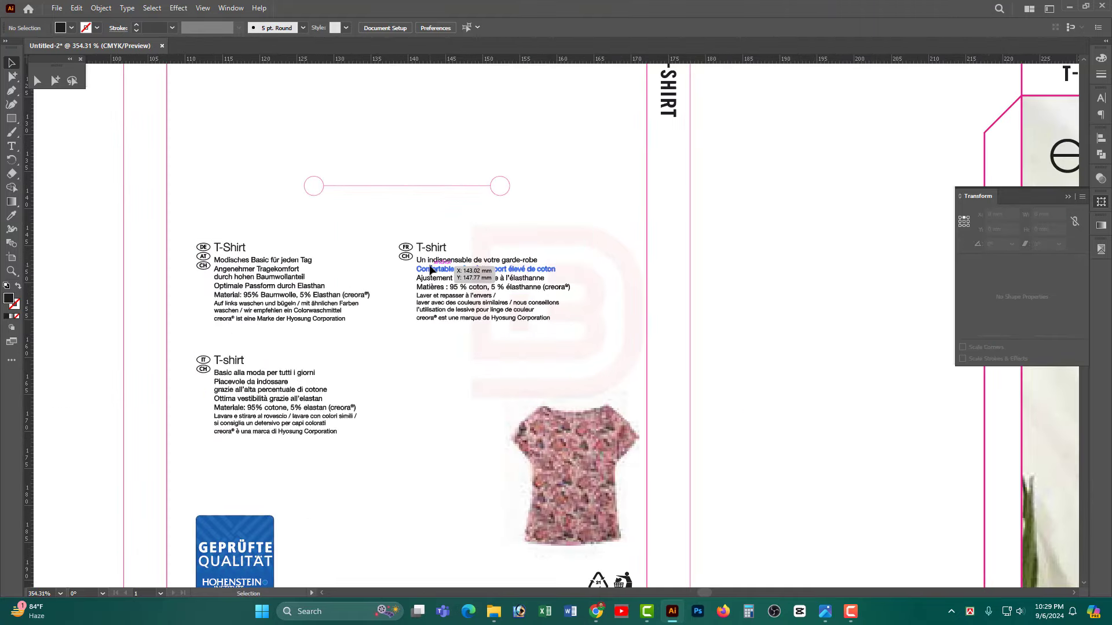
{"action": "left_click_drag", "start_coordinate": [442, 489], "coordinate": [435, 218]}
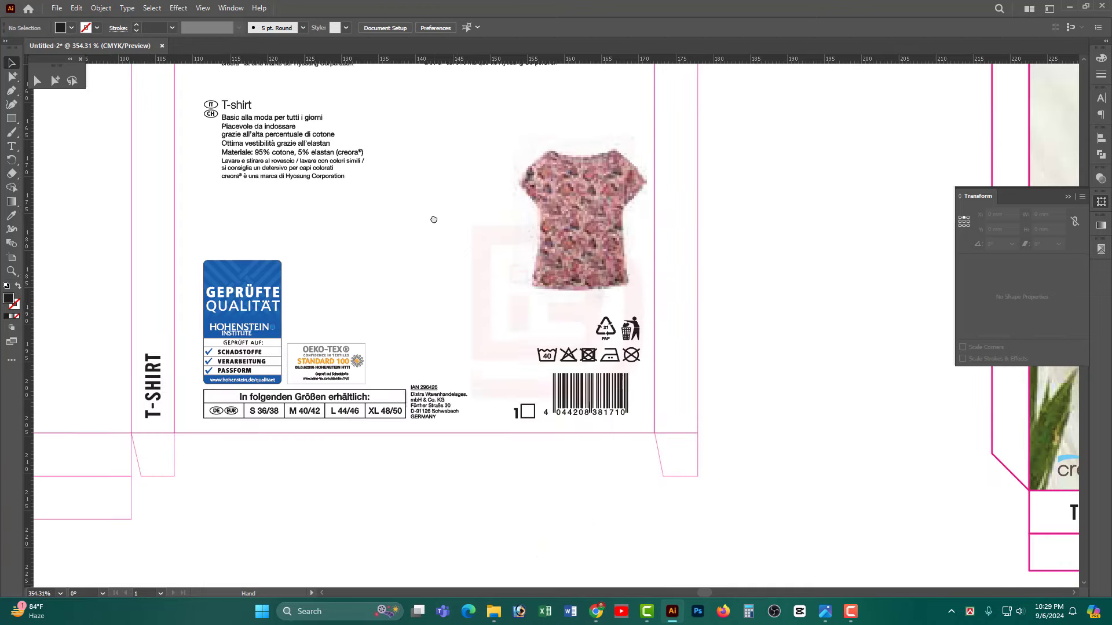
{"action": "left_click", "coordinate": [258, 283]}
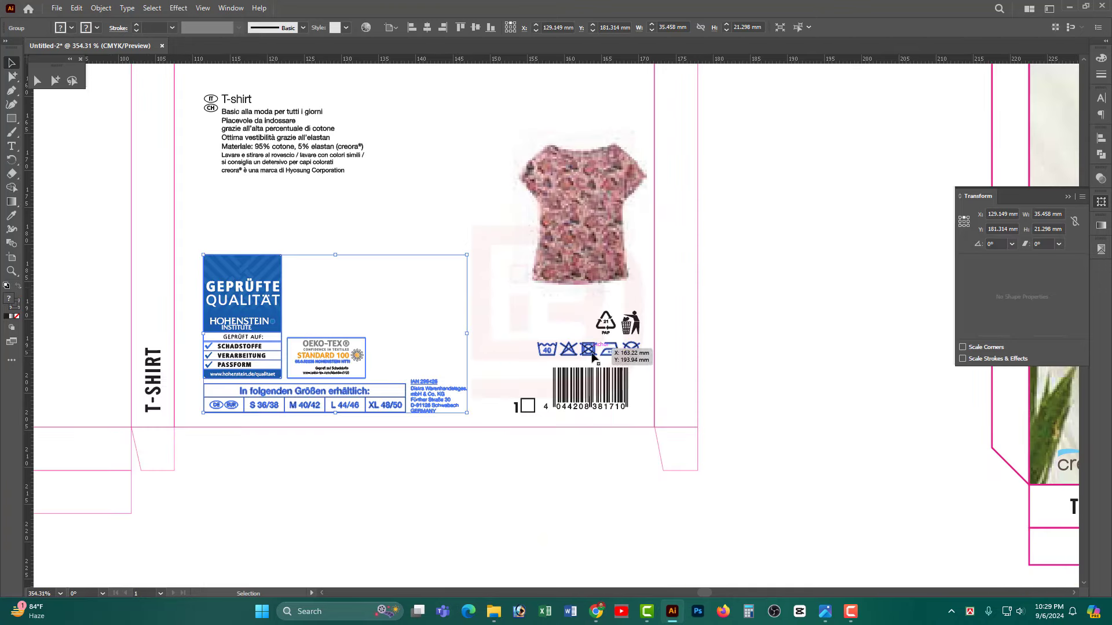
{"action": "left_click", "coordinate": [600, 240]}
{"action": "left_click", "coordinate": [596, 393]}
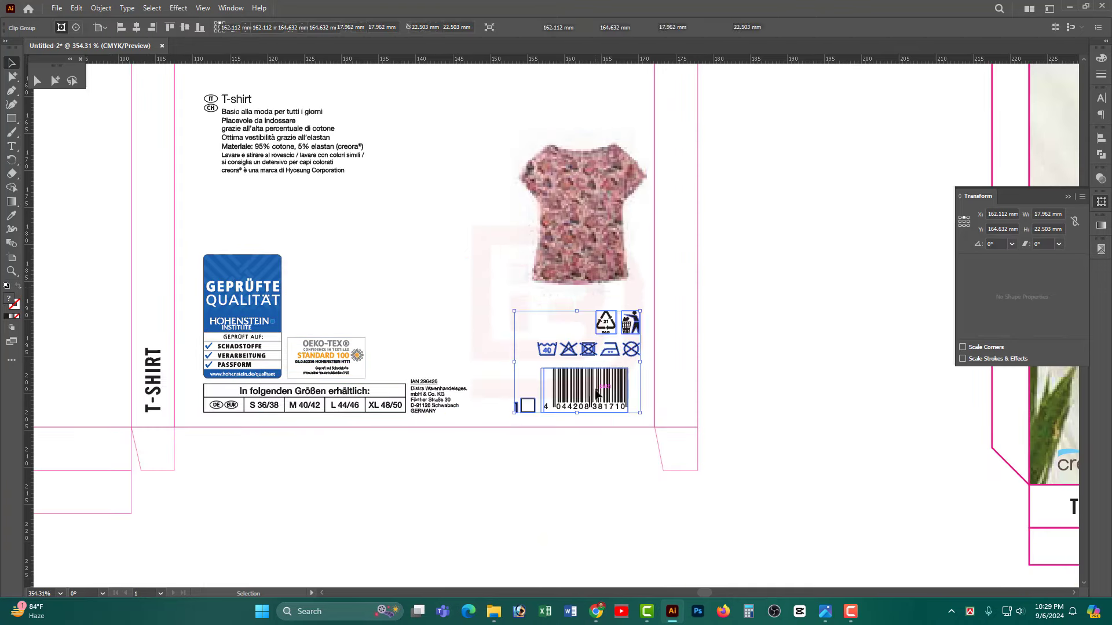
{"action": "left_click", "coordinate": [379, 409]}
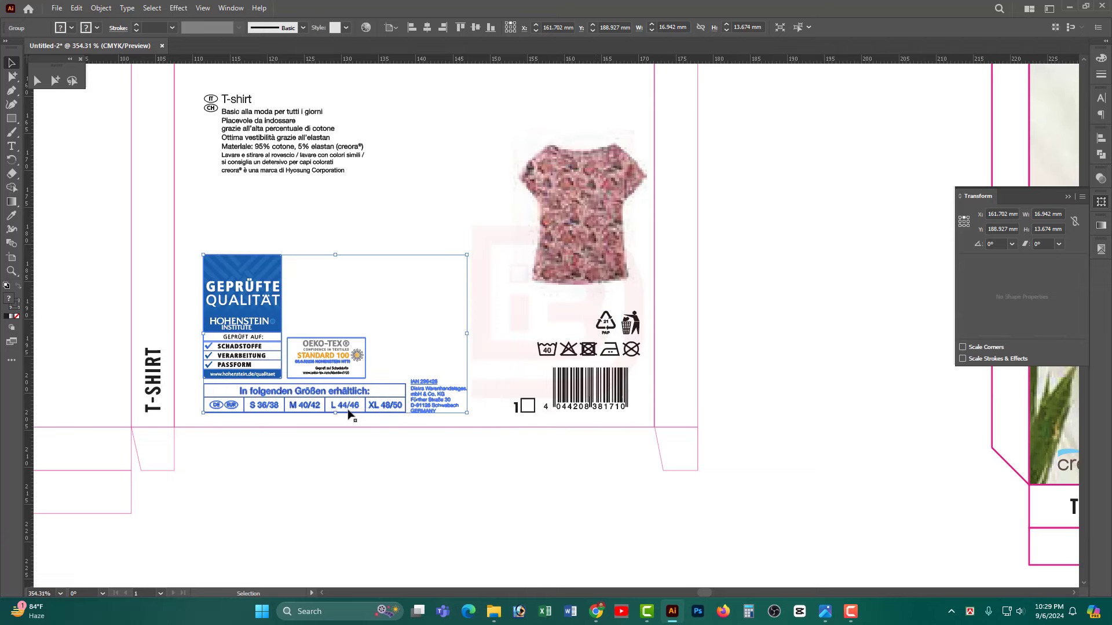
{"action": "left_click", "coordinate": [365, 313]}
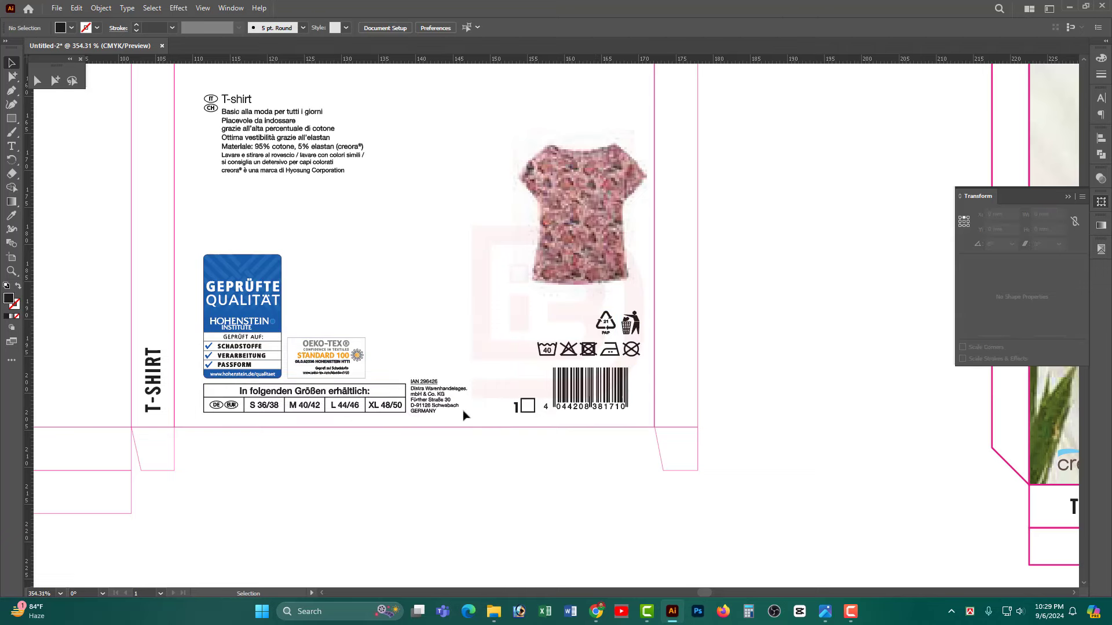
Select all the back info panel artwork and move it onto the right dieline's back panel
{"action": "key", "text": "ctrl+minus"}
{"action": "key", "text": "ctrl+minus"}
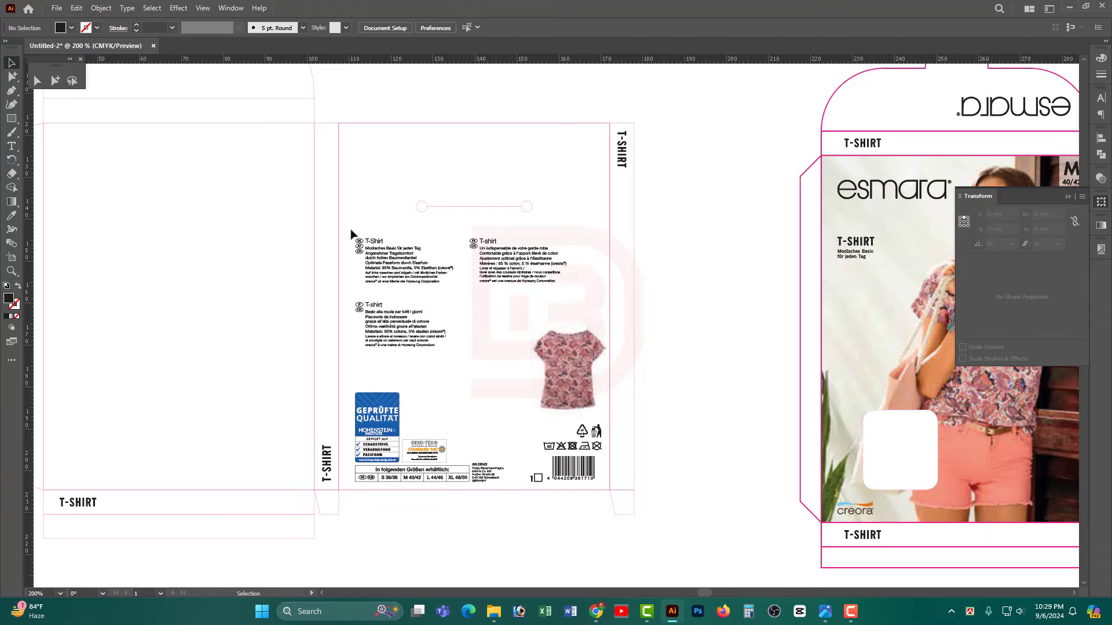
{"action": "left_click_drag", "start_coordinate": [351, 234], "coordinate": [610, 495]}
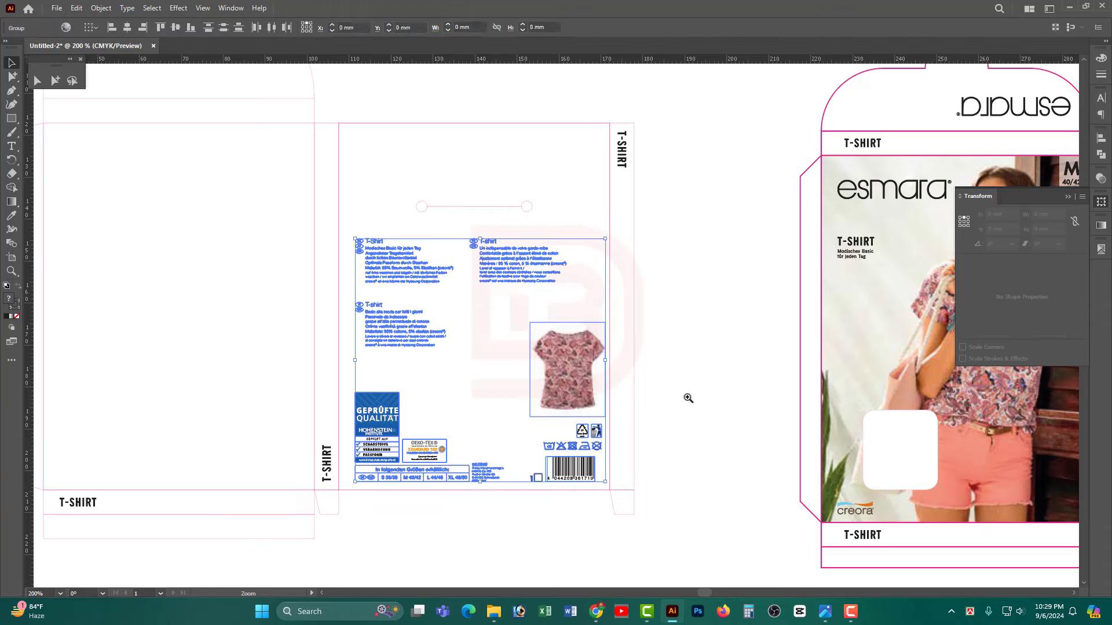
{"action": "key", "text": "ctrl+minus"}
{"action": "scroll", "coordinate": [556, 367], "scroll_direction": "right", "scroll_amount": 5}
{"action": "left_click_drag", "start_coordinate": [231, 371], "coordinate": [799, 377]}
{"action": "scroll", "coordinate": [747, 400], "scroll_direction": "up", "scroll_amount": 3}
{"action": "key", "text": "ctrl+shift+a"}
Delete the old empty left dieline
{"action": "scroll", "coordinate": [512, 317], "scroll_direction": "down", "scroll_amount": 2}
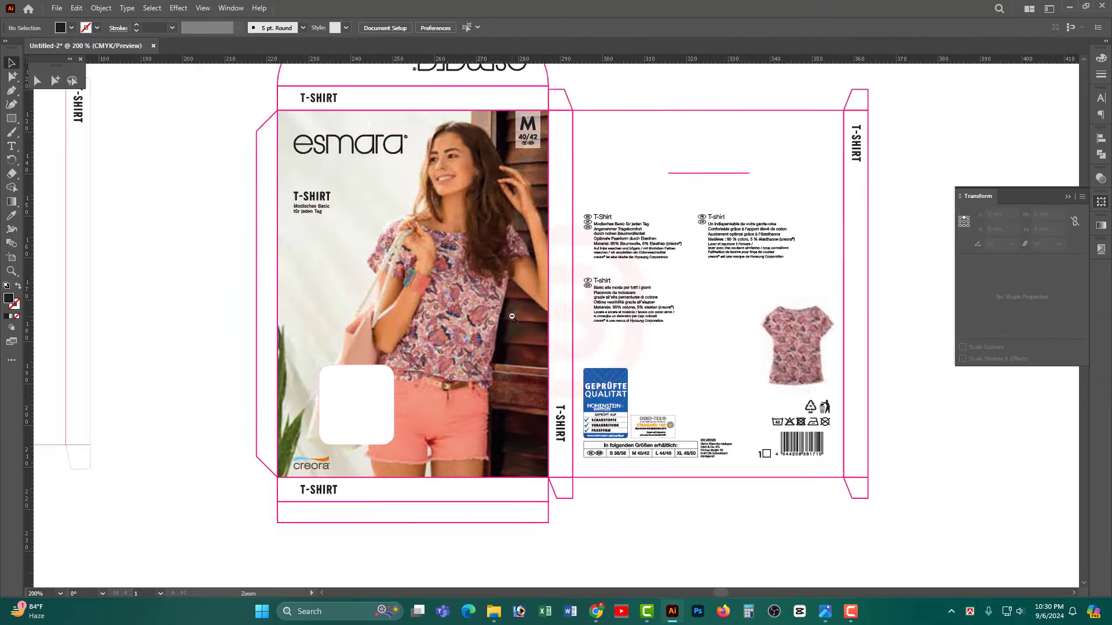
{"action": "scroll", "coordinate": [512, 316], "scroll_direction": "down", "scroll_amount": 1}
{"action": "scroll", "coordinate": [498, 330], "scroll_direction": "down", "scroll_amount": 1}
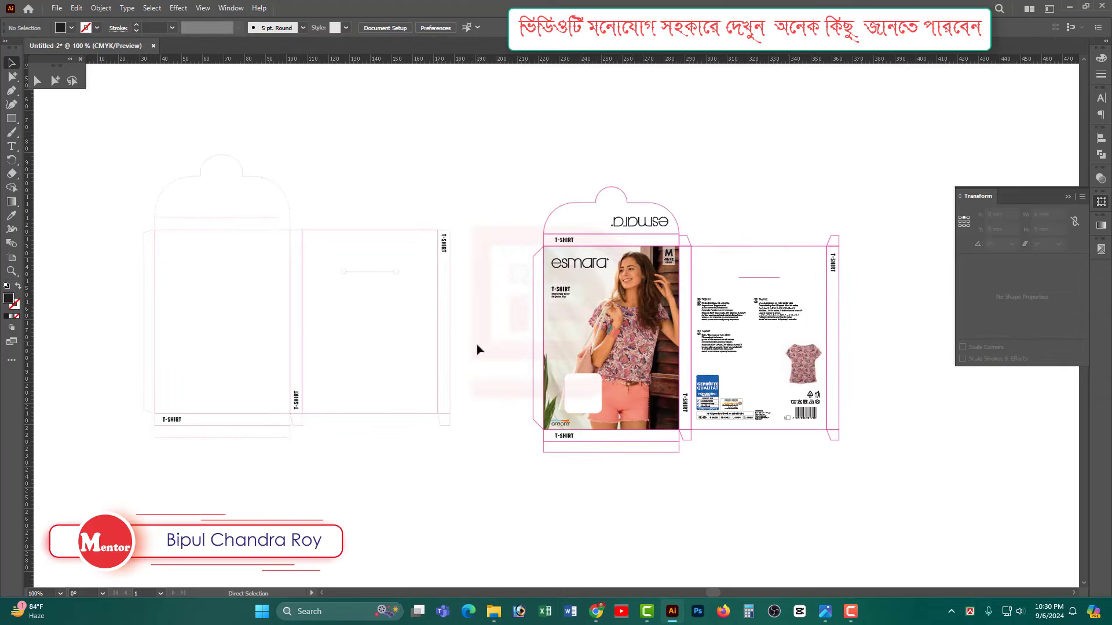
{"action": "left_click_drag", "start_coordinate": [484, 502], "coordinate": [134, 102]}
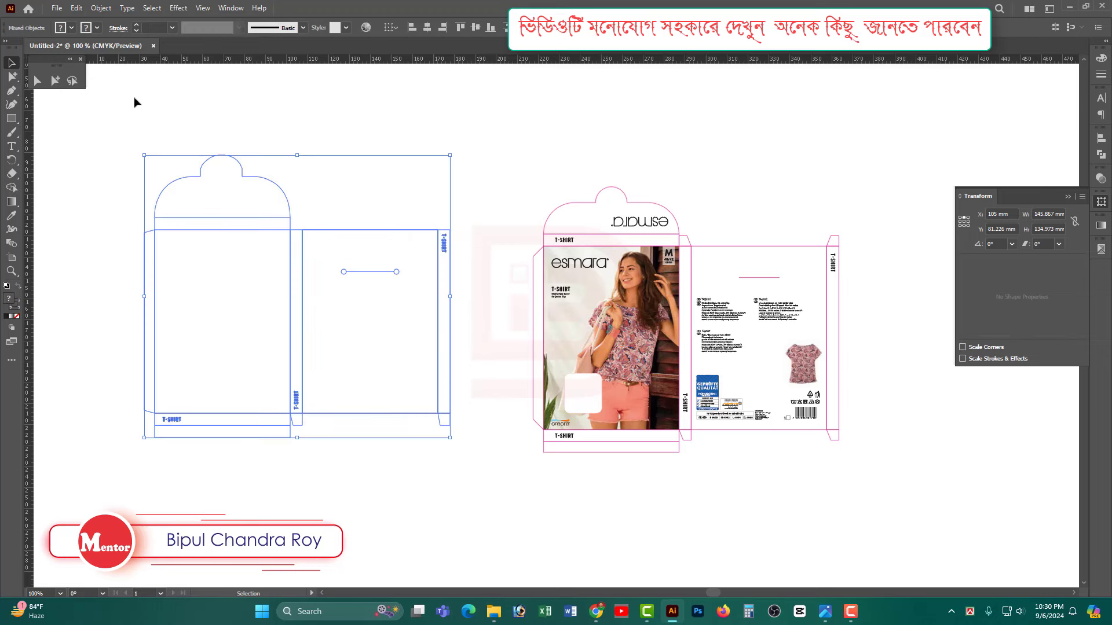
{"action": "key", "text": "Delete"}
Move the finished dieline to the left and center the view on it
{"action": "mouse_move", "coordinate": [869, 454]}
{"action": "left_mouse_down"}
{"action": "mouse_move", "coordinate": [637, 328]}
{"action": "mouse_move", "coordinate": [336, 315]}
{"action": "left_mouse_up"}
{"action": "left_click", "coordinate": [451, 249]}
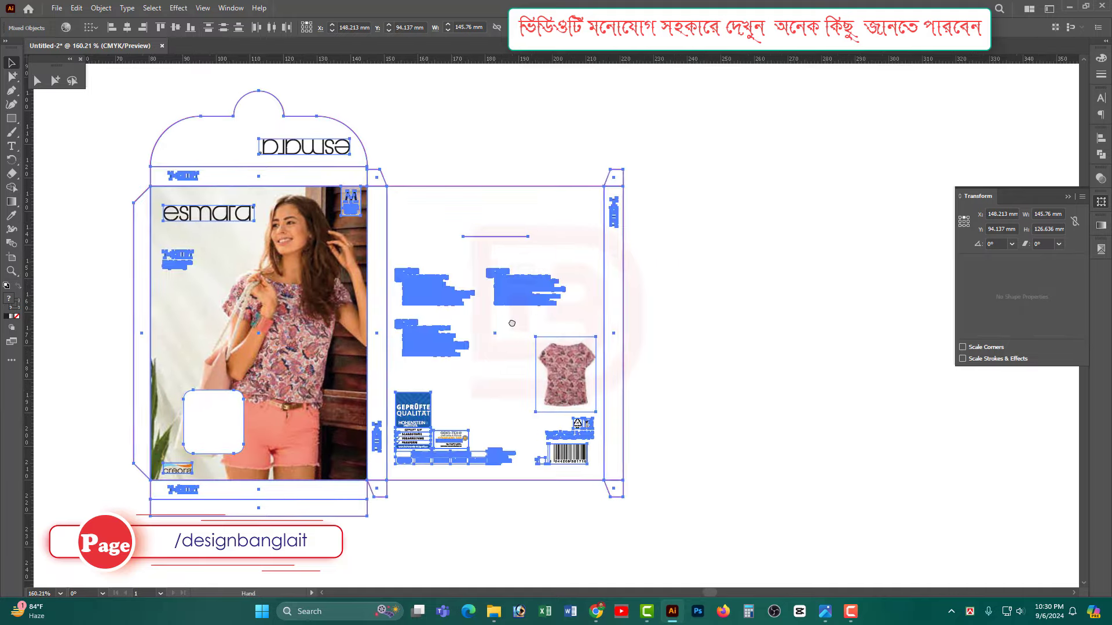
{"action": "scroll", "coordinate": [380, 320], "scroll_direction": "up", "scroll_amount": 5}
{"action": "left_click_drag", "start_coordinate": [379, 320], "coordinate": [406, 323]}
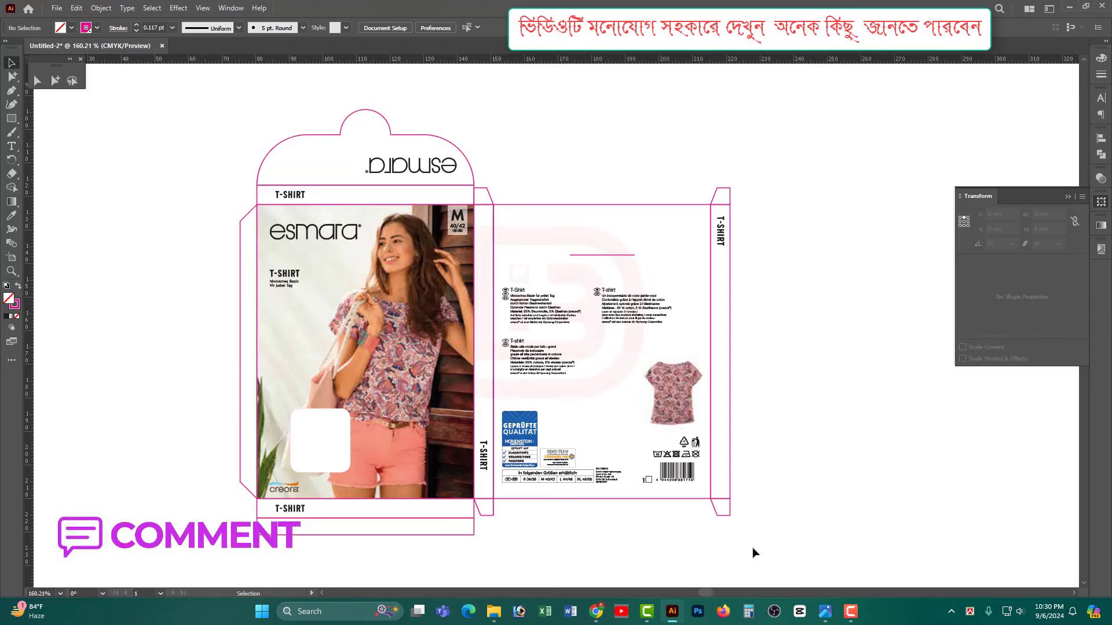
{"action": "left_click_drag", "start_coordinate": [793, 553], "coordinate": [164, 103]}
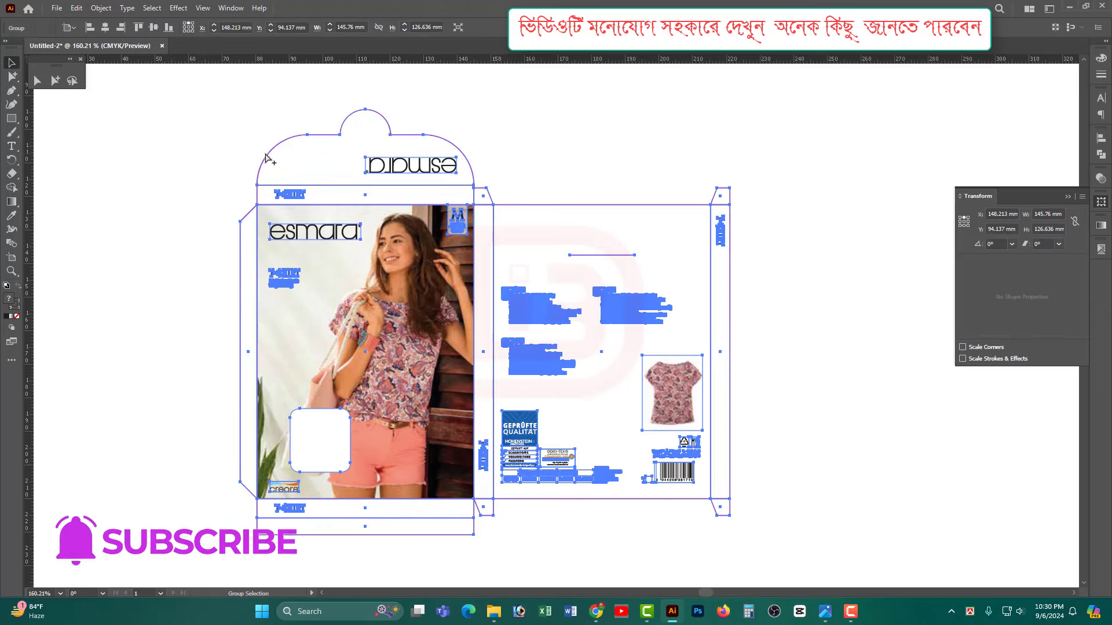
{"action": "left_click", "coordinate": [494, 343], "text": "ctrl+alt"}
{"action": "left_click_drag", "start_coordinate": [558, 366], "coordinate": [546, 371]}
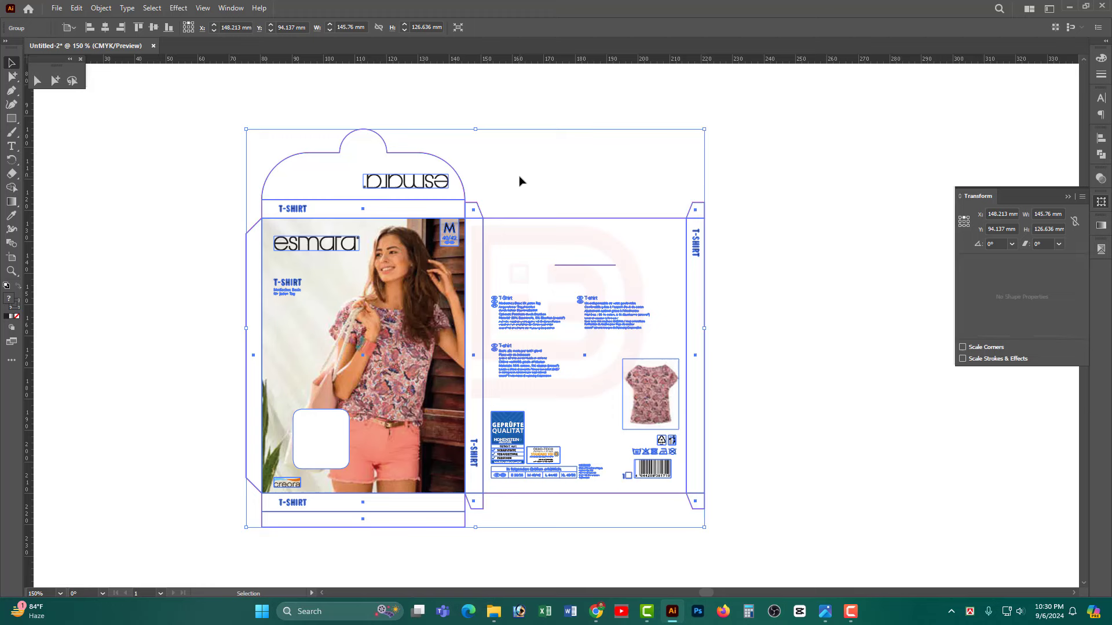
{"action": "left_click", "coordinate": [219, 124]}
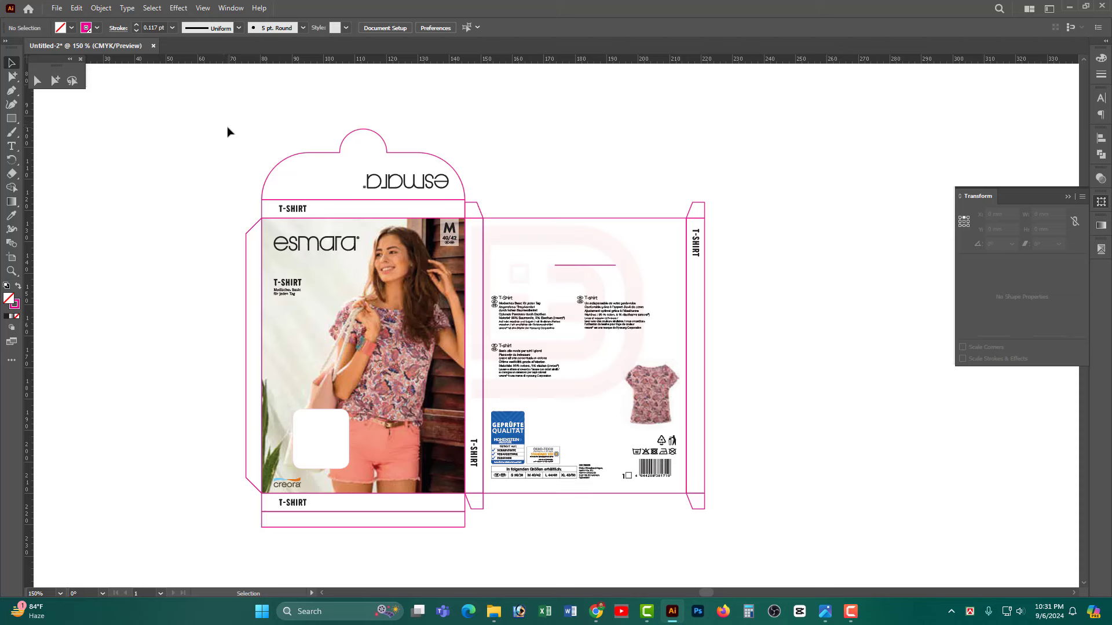
{"action": "scroll", "coordinate": [643, 358], "scroll_direction": "down", "scroll_amount": 1}
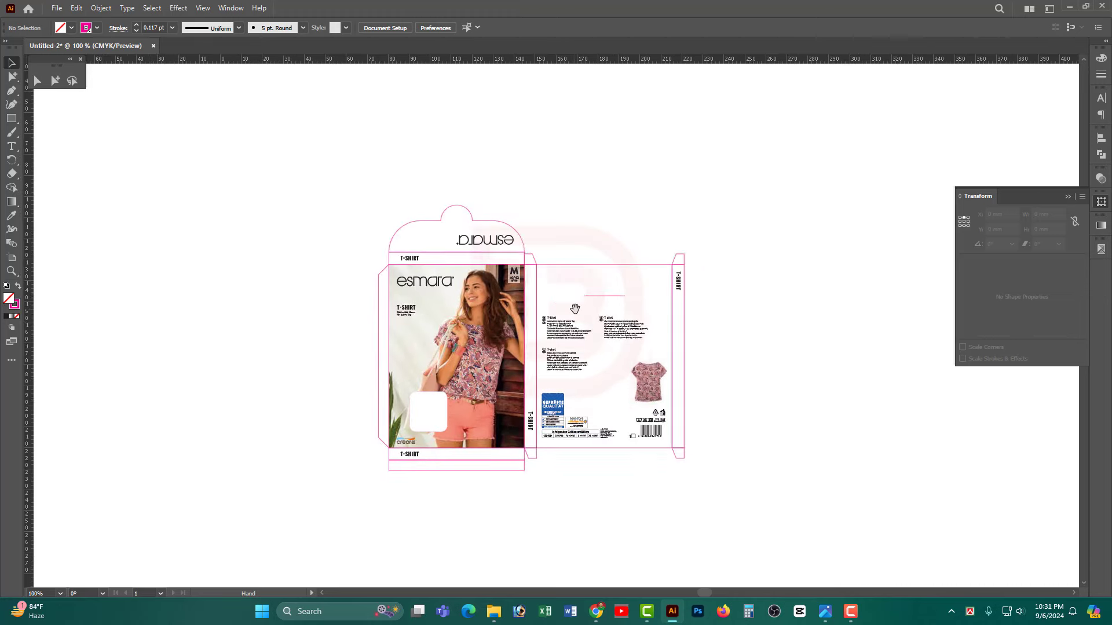